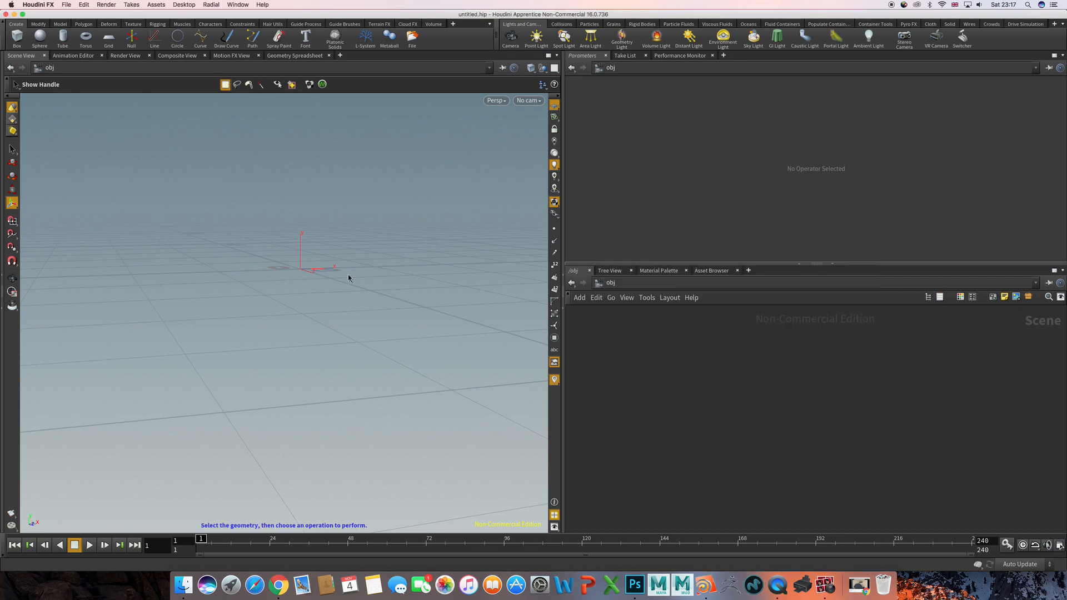
- Create a Geometry object at the scene origin
alt+drag(354, 263, 365, 283)
key(Tab)
text(geo)
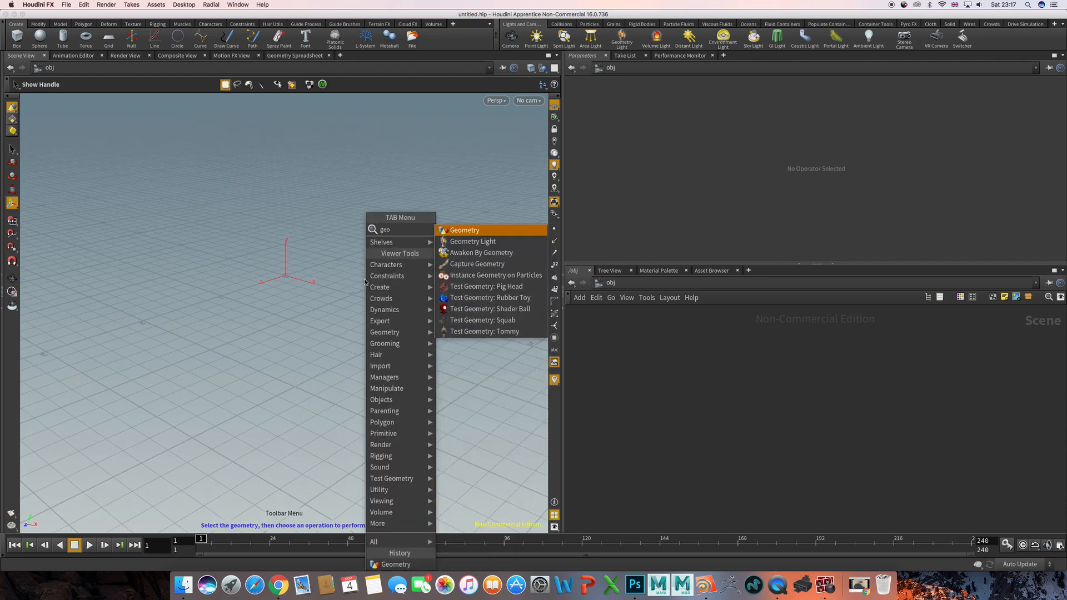
key(Return)
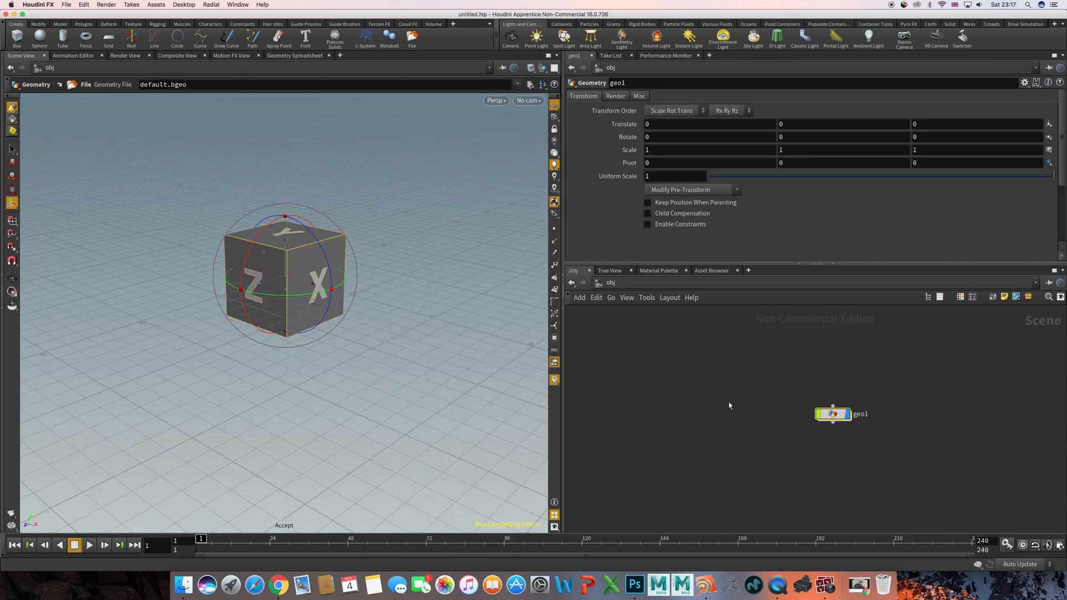
- Go inside the geo1 object and delete its default File node
drag(762, 372, 930, 478)
key(i)
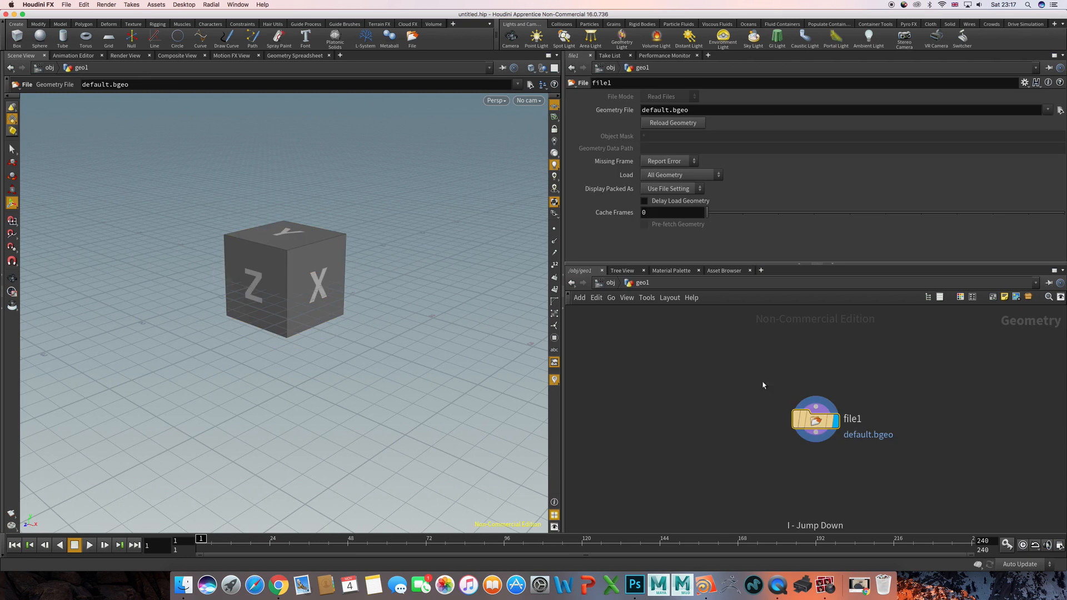
key(Delete)
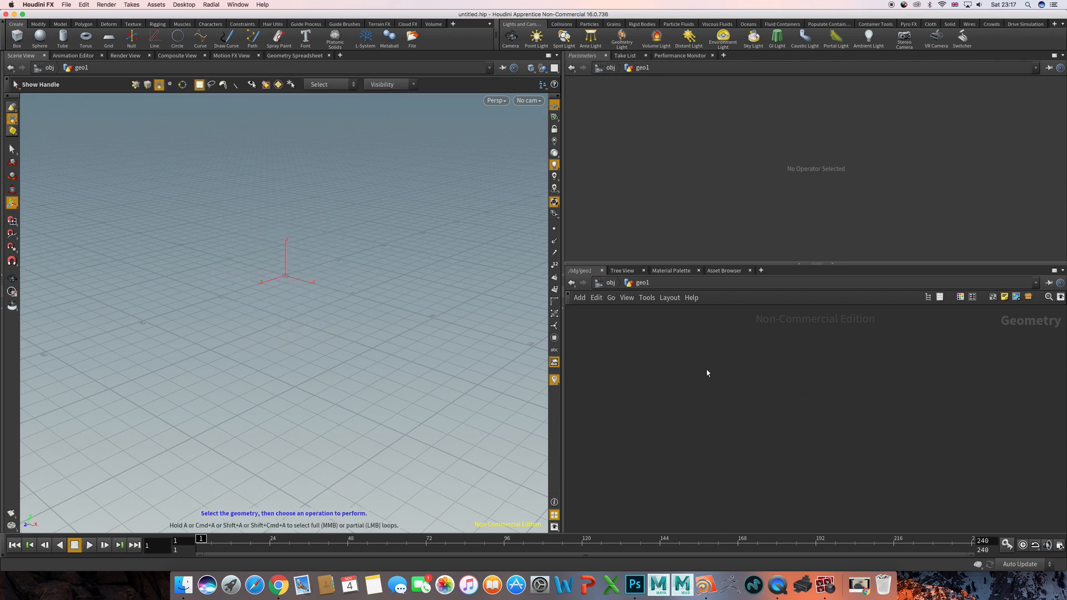
- Add a Test Geometry: Pig Head node to the geo1 network
key(Tab)
text(tes)
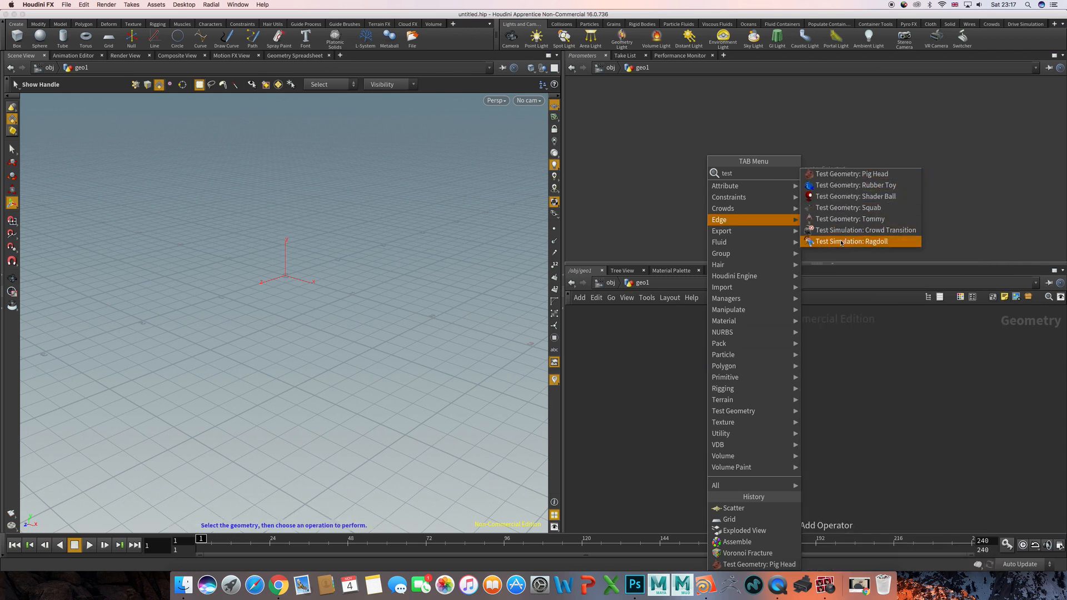
click(849, 175)
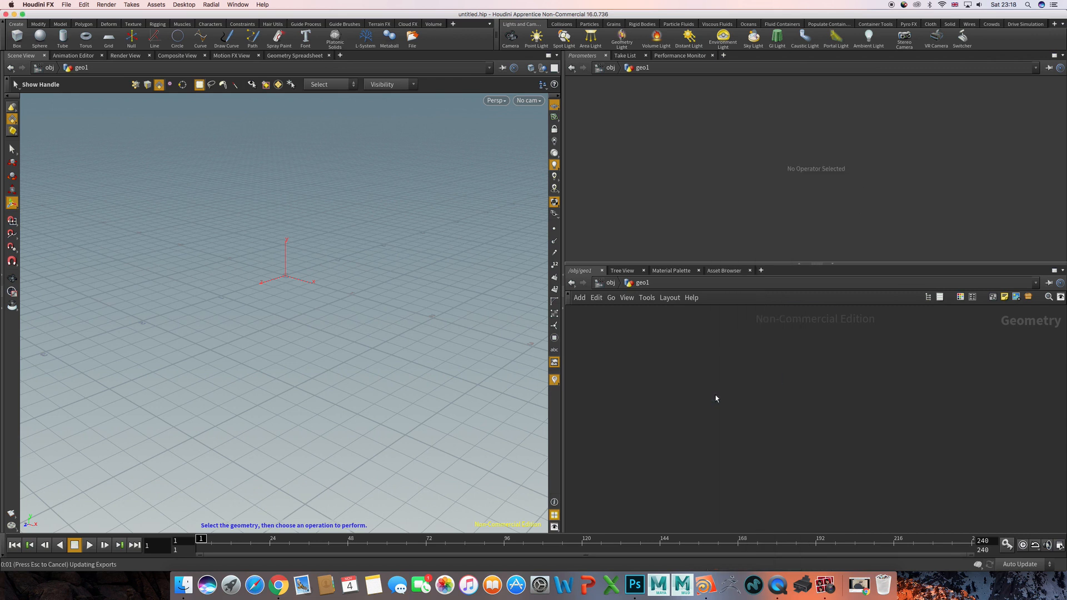
click(715, 396)
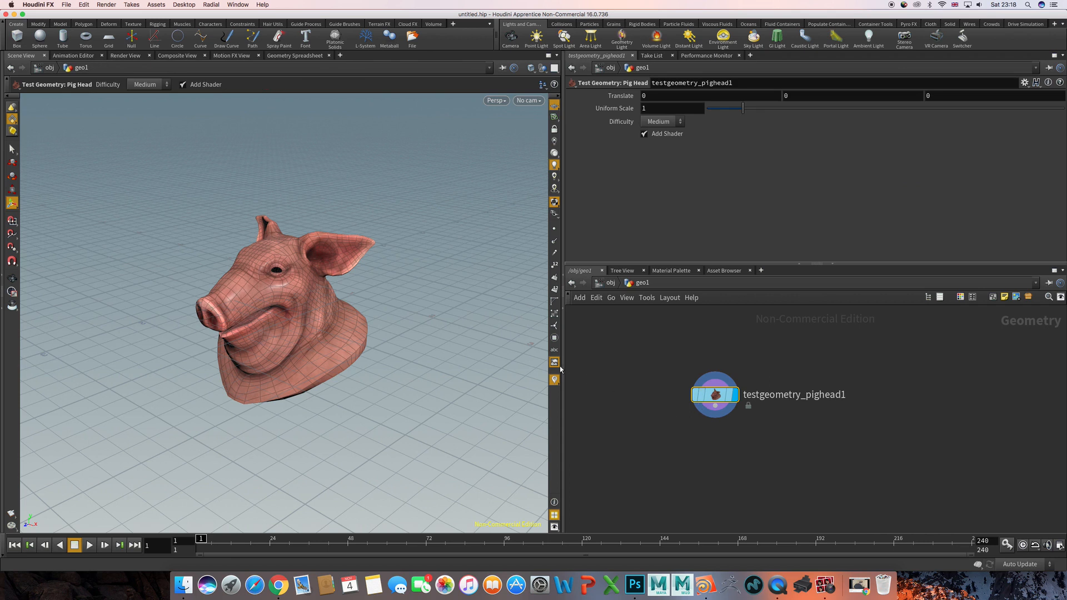
key(Escape)
drag(428, 335, 433, 357)
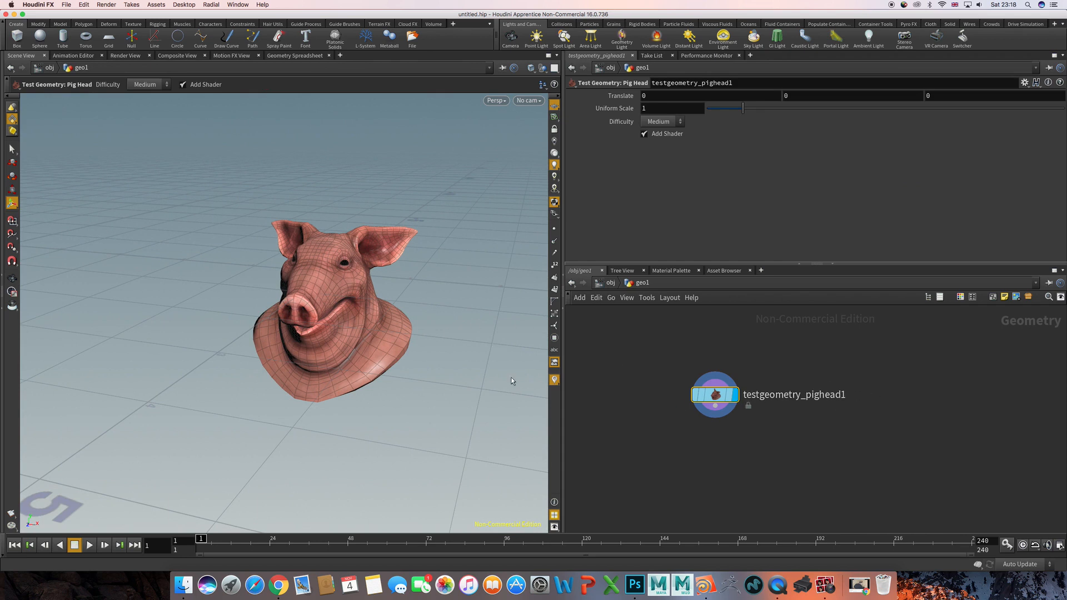
alt+middle_drag(423, 316, 373, 311)
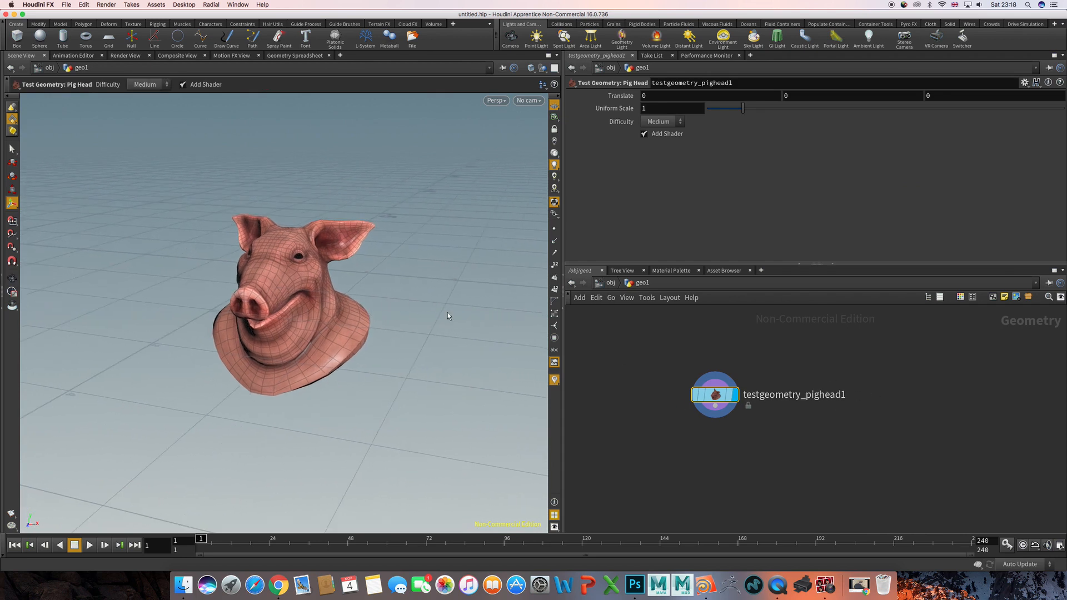
alt+drag(460, 328, 394, 335)
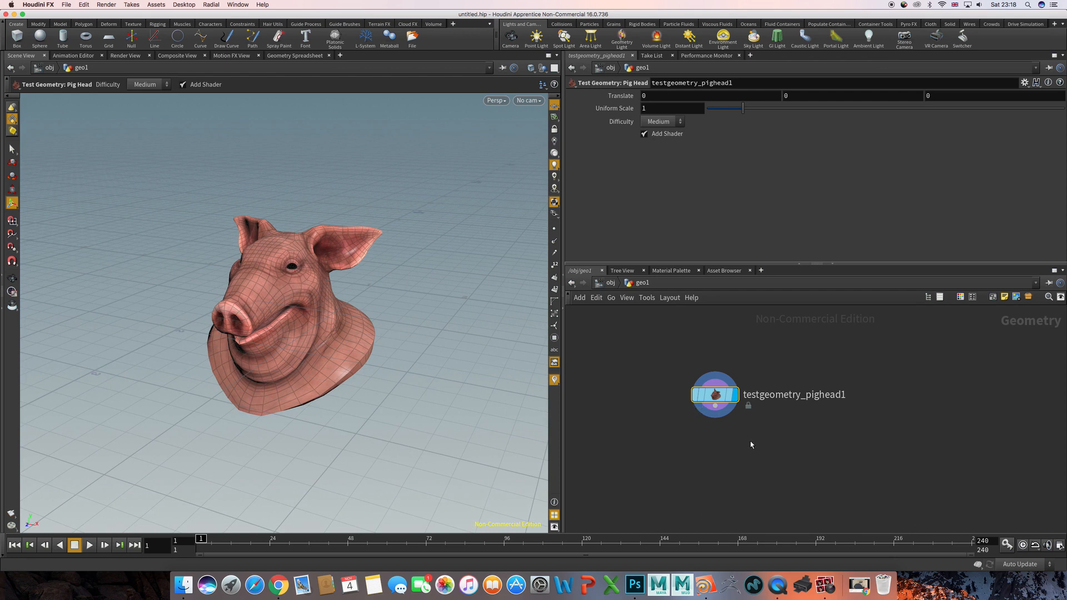
- Add a Voronoi Fracture node and place it below the pig head node
middle_drag(755, 444, 717, 403)
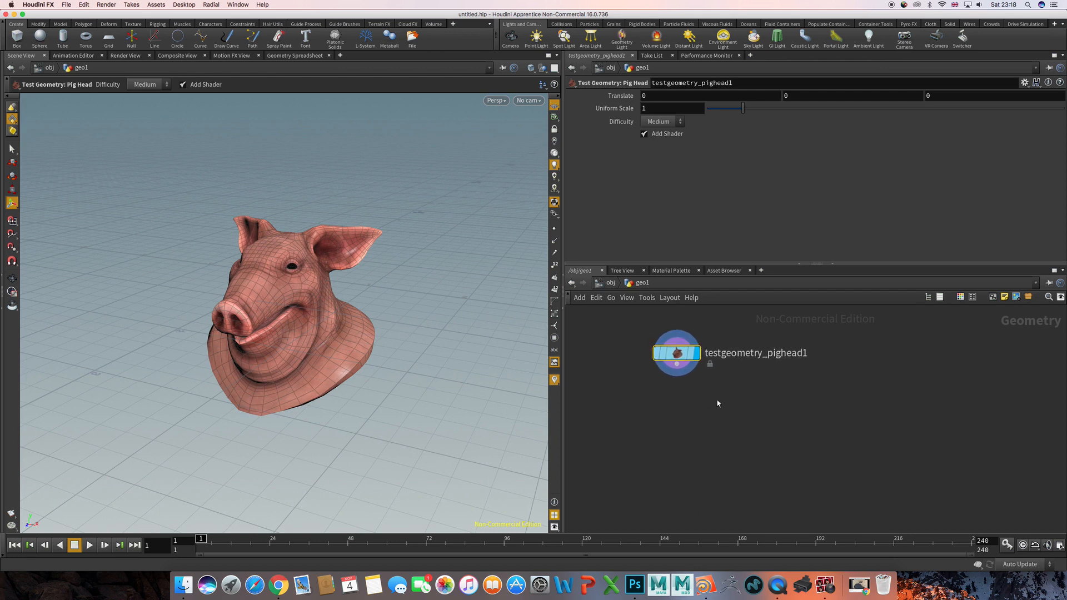
key(Tab)
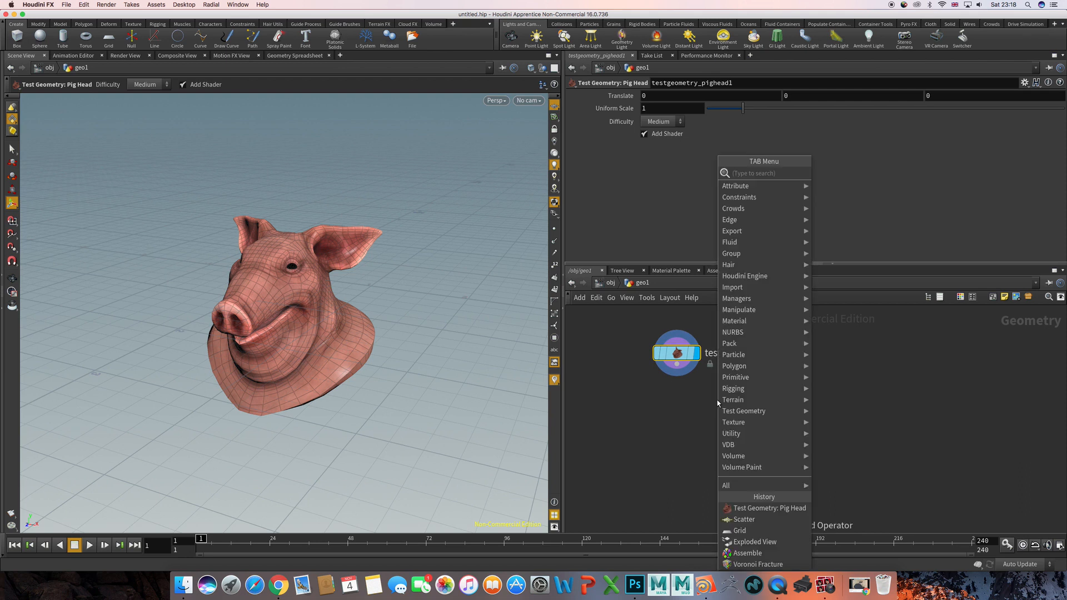
text(vor)
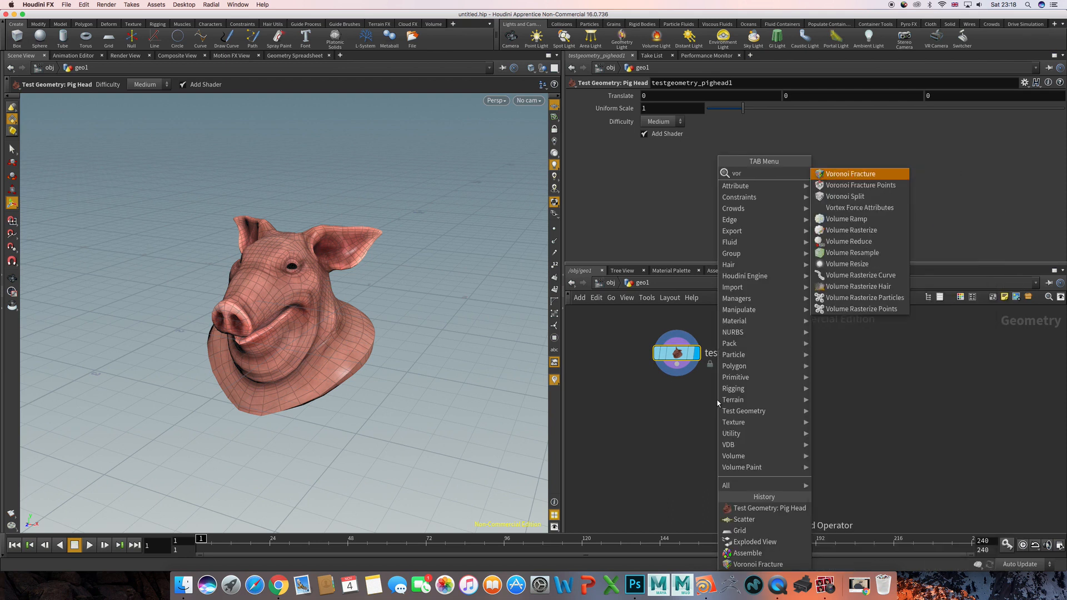
key(Return)
click(689, 484)
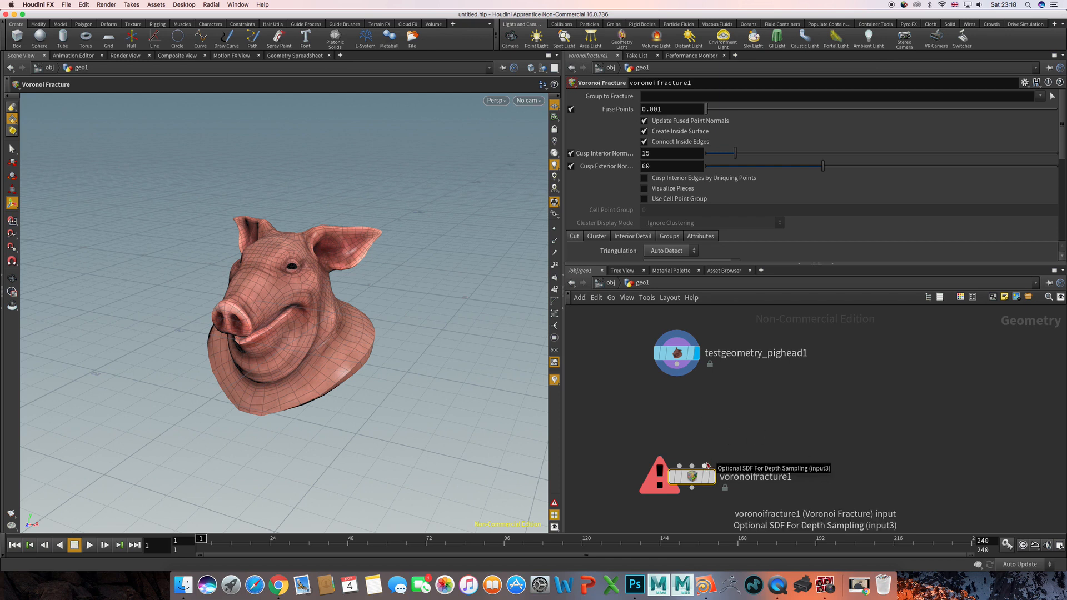
drag(692, 477, 695, 495)
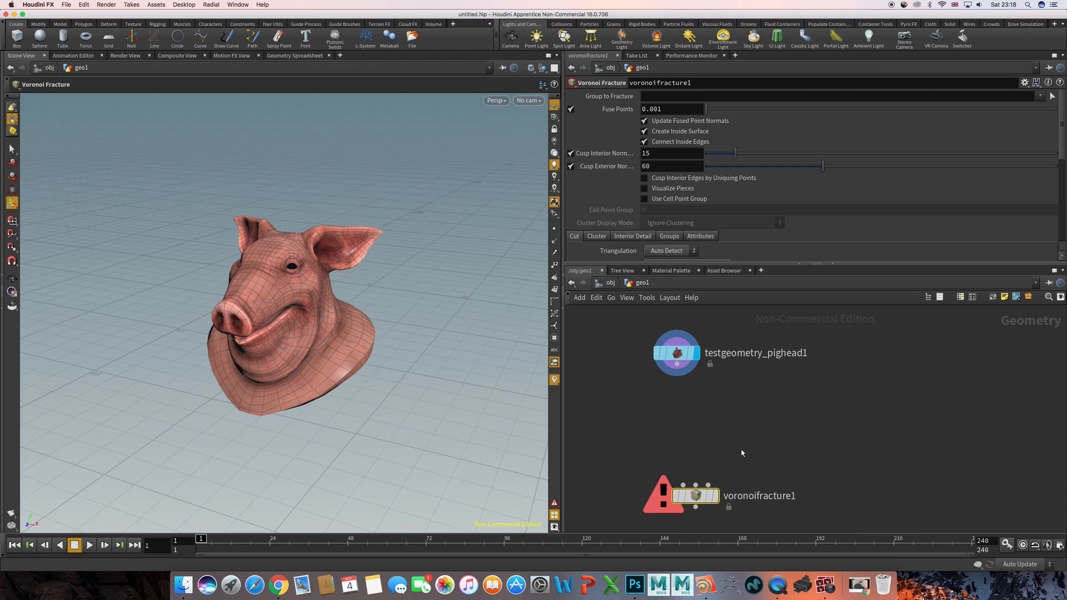
- Connect the pig head's output to the first input of the Voronoi Fracture node and move that node further down
scroll(747, 451, up, 2)
scroll(756, 453, down, 2)
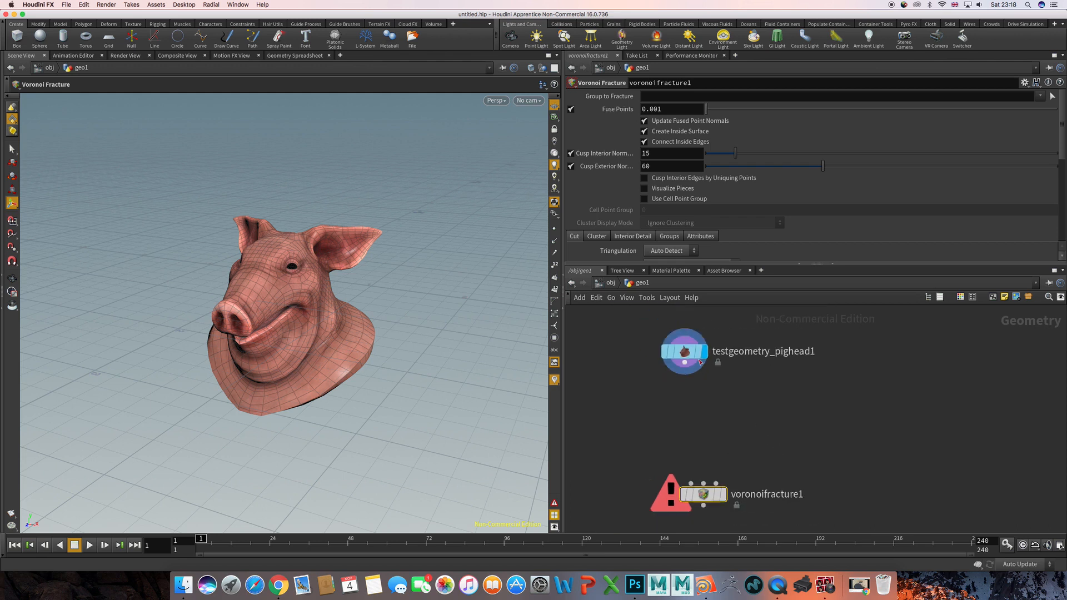
drag(687, 376, 703, 483)
middle_drag(767, 428, 780, 414)
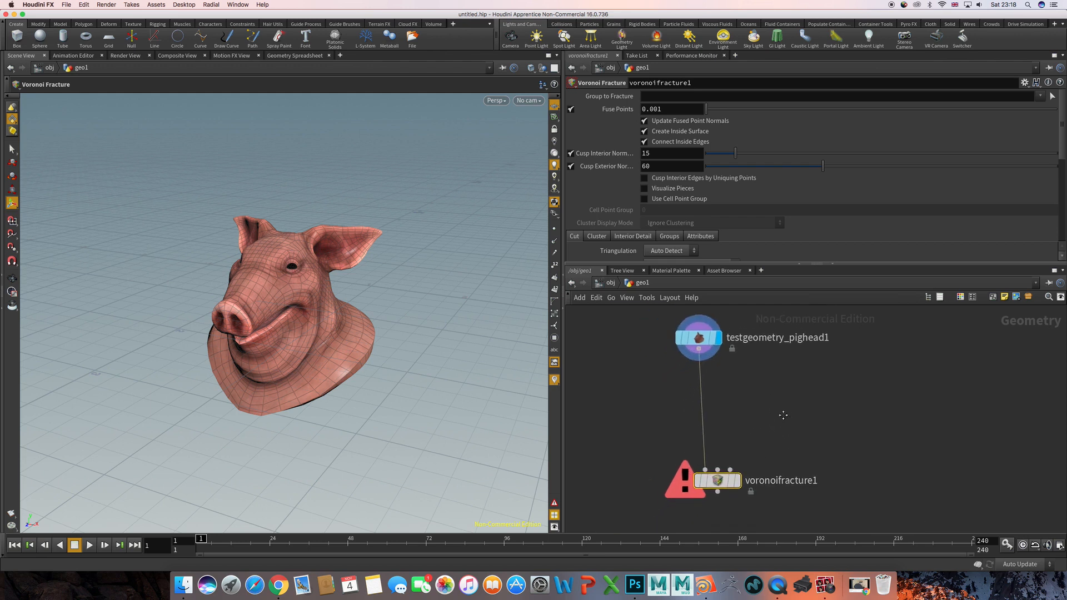
drag(729, 482, 728, 504)
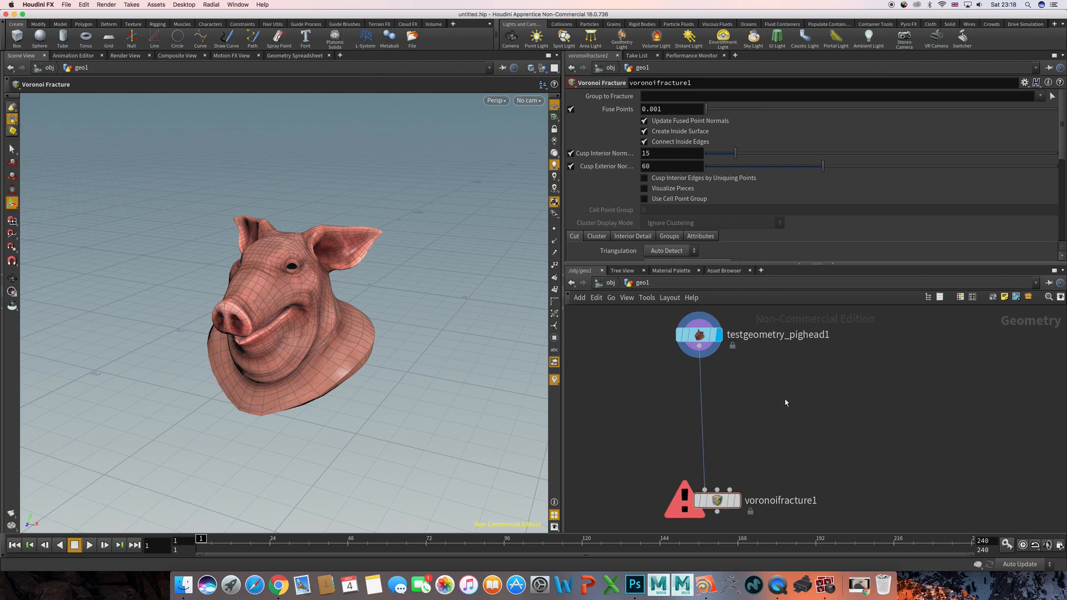
- Add a Scatter node and place it between the pig head and Voronoi Fracture nodes, offset to one side
click(692, 334)
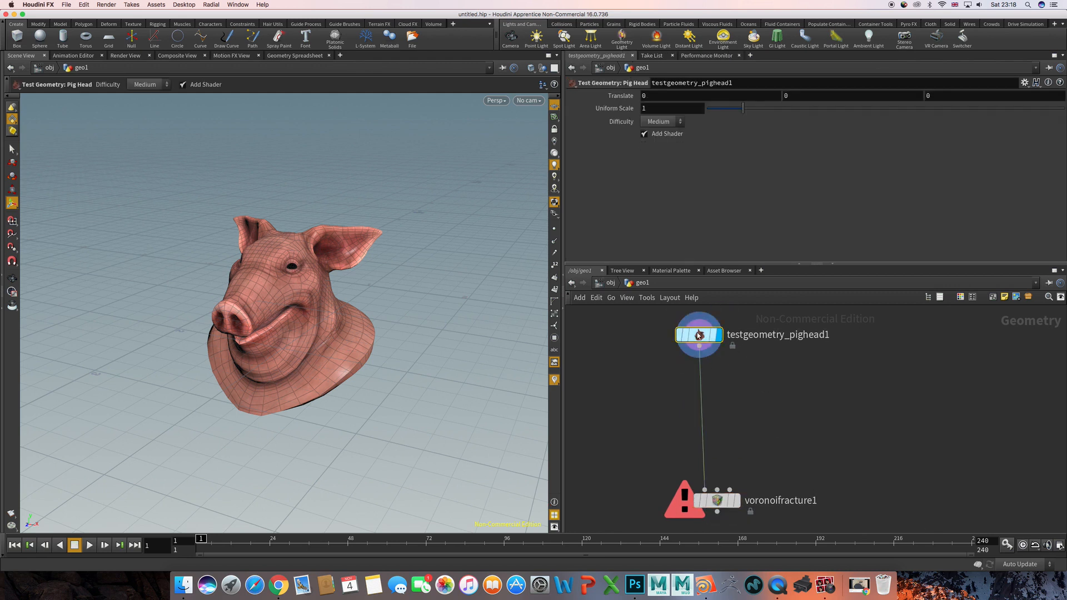
key(Tab)
text(scatter)
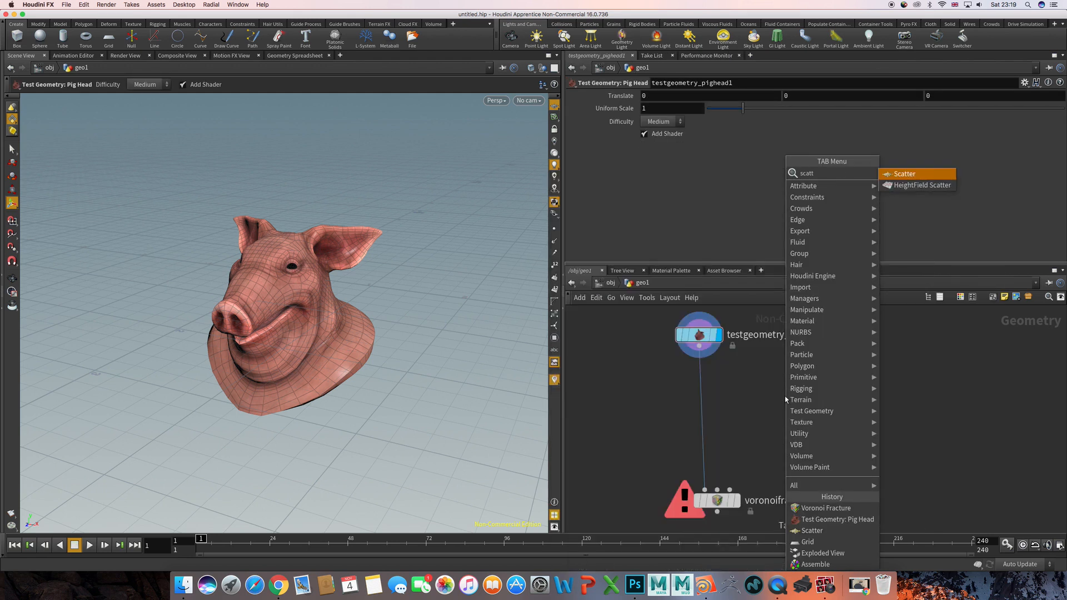
key(Return)
click(785, 396)
drag(785, 395, 784, 405)
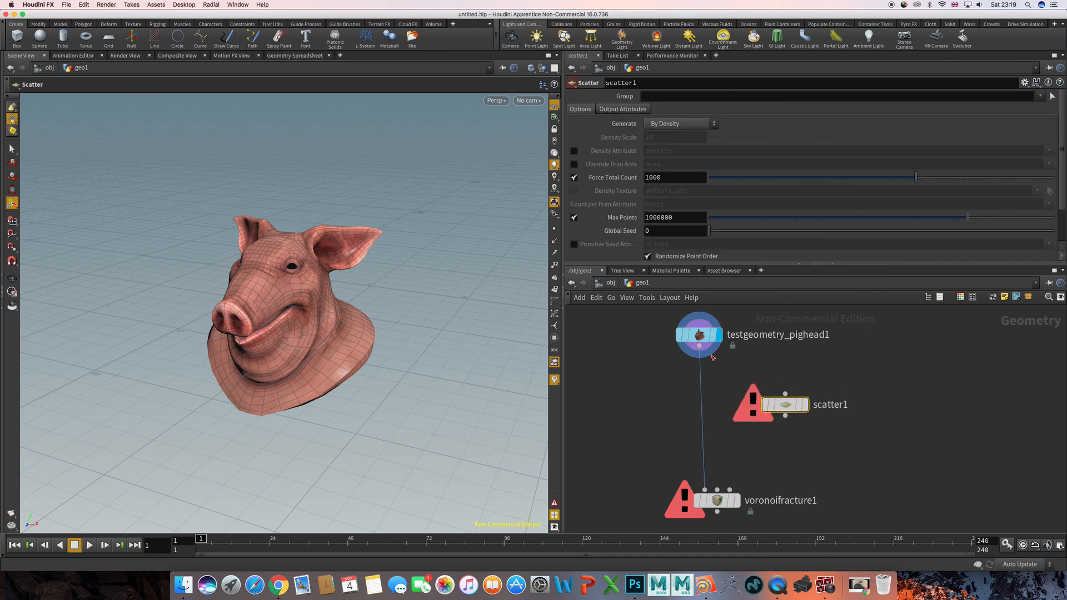
- Wire the pig head through the Scatter node into the Voronoi Fracture's second input and display the fracture node
drag(699, 347, 718, 488)
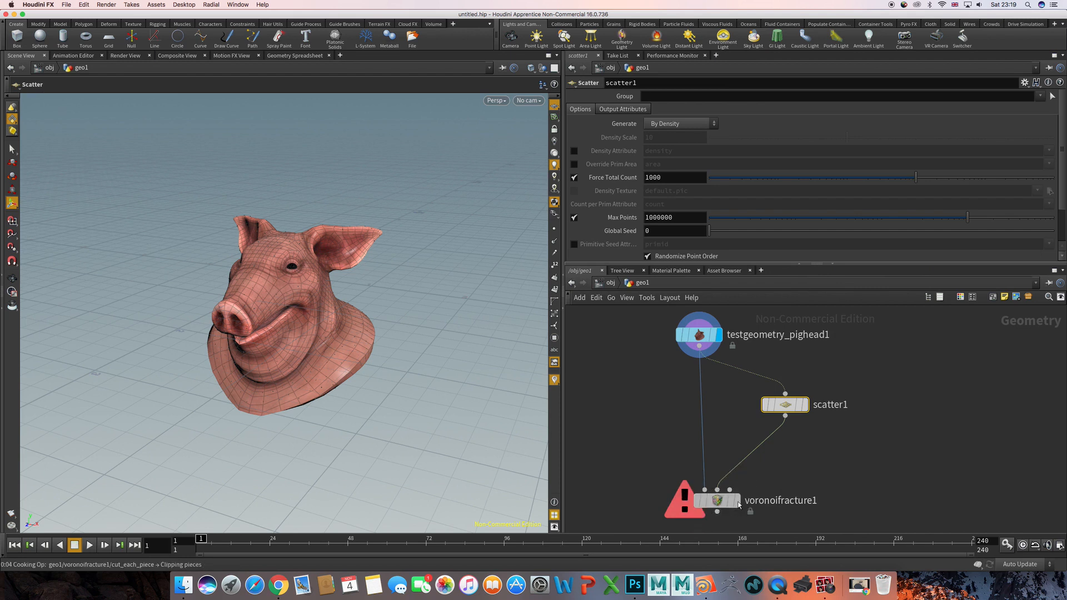
click(737, 502)
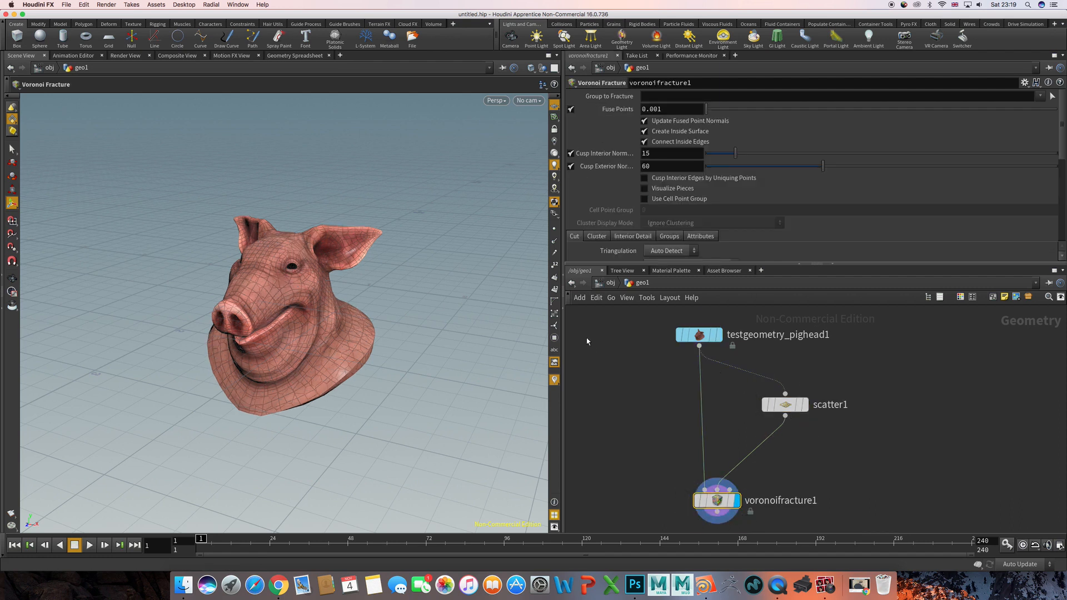
- Set the Scatter node's Force Total Count to 50
click(785, 404)
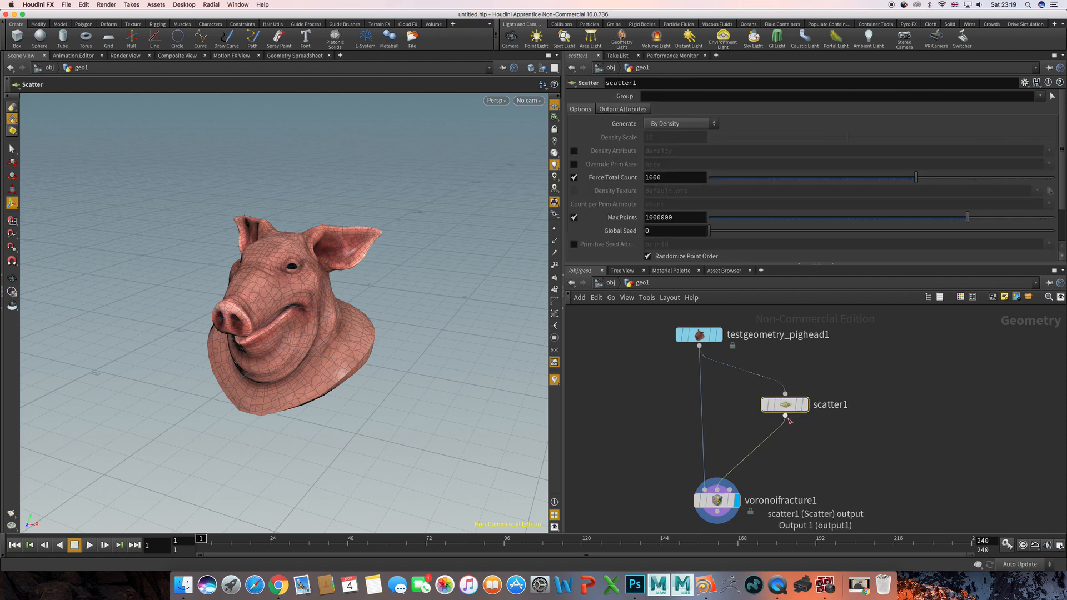
double_click(657, 178)
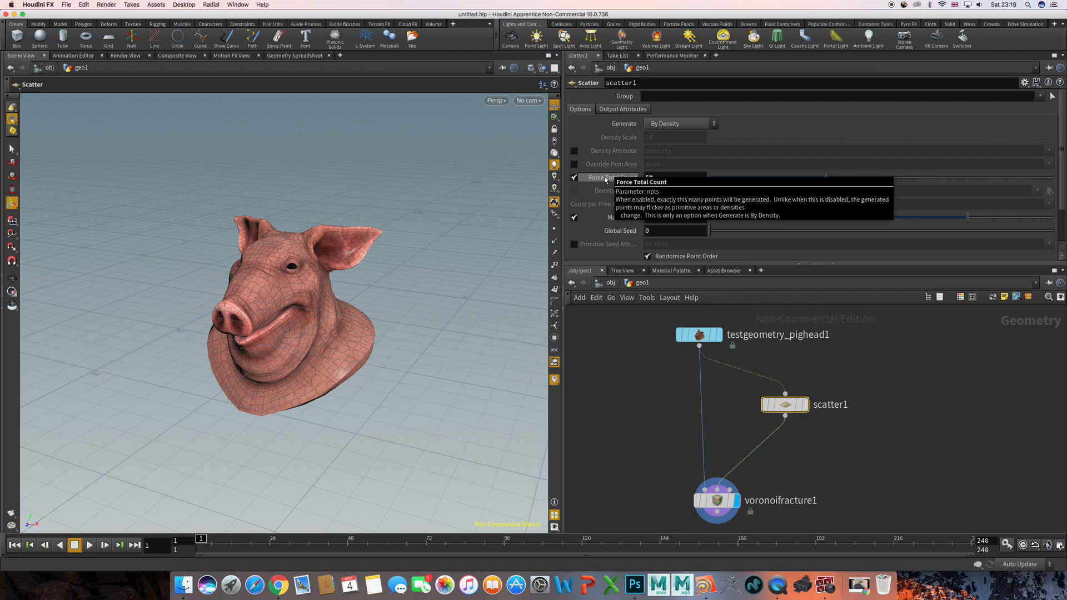
text(50)
key(Return)
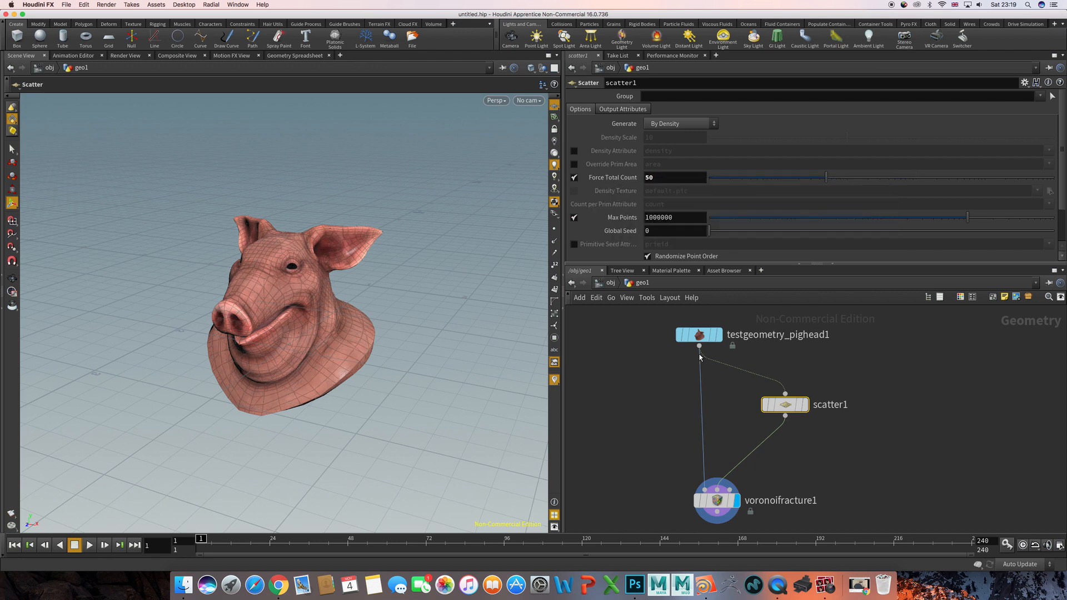
- Turn on Visualize Pieces for the Voronoi Fracture node and view the coloured pieces on the pig head
click(736, 408)
middle_drag(733, 416, 722, 351)
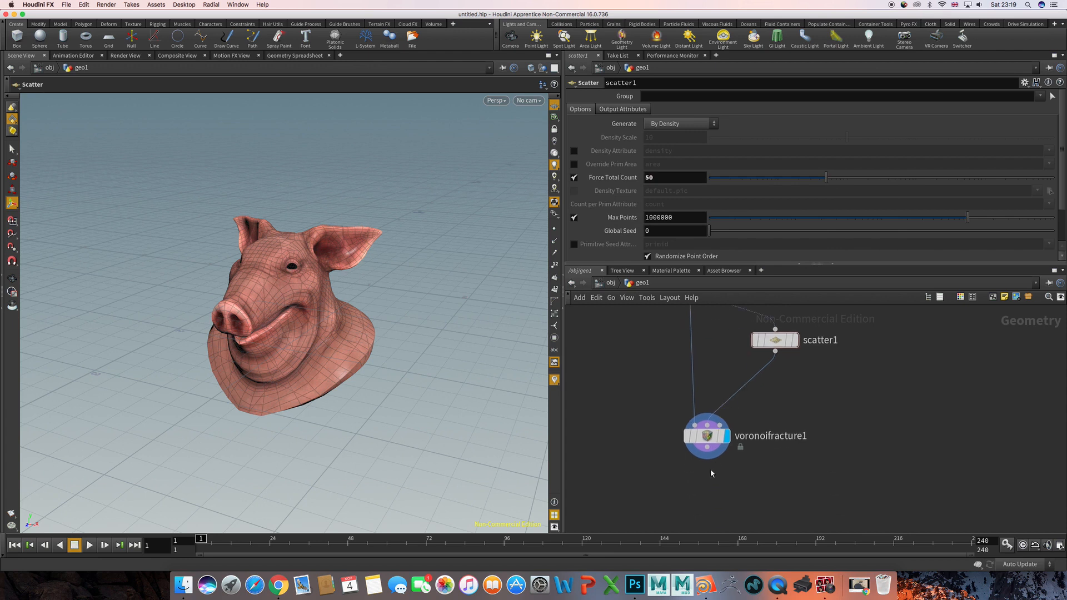
click(707, 436)
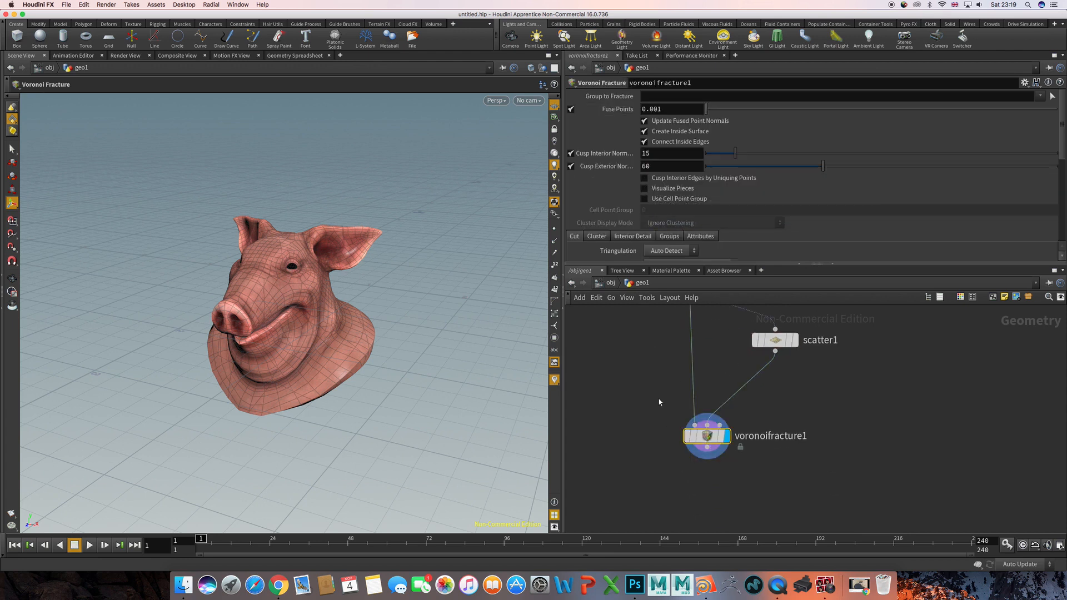
click(644, 188)
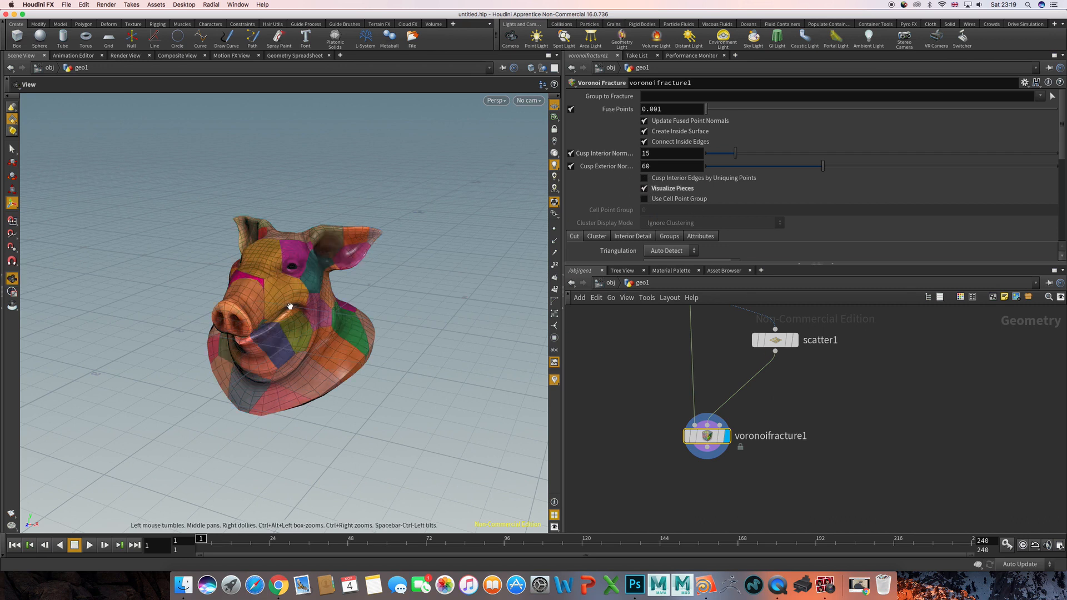
alt+drag(287, 306, 426, 316)
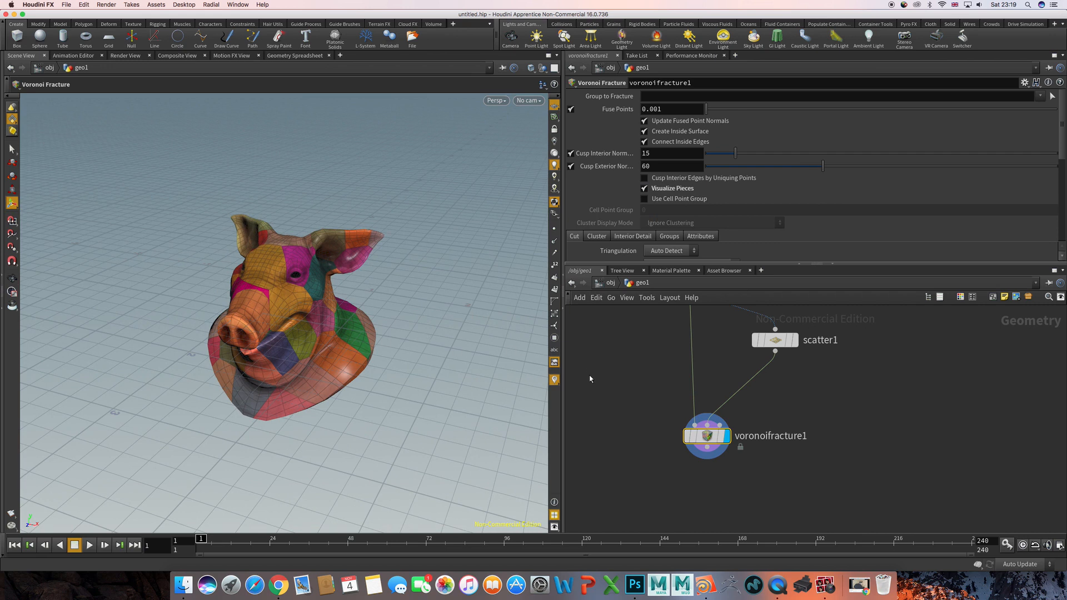
- Add a Grid node beside the pig head network and display its geometry, framed in the viewport
middle_drag(668, 384, 647, 425)
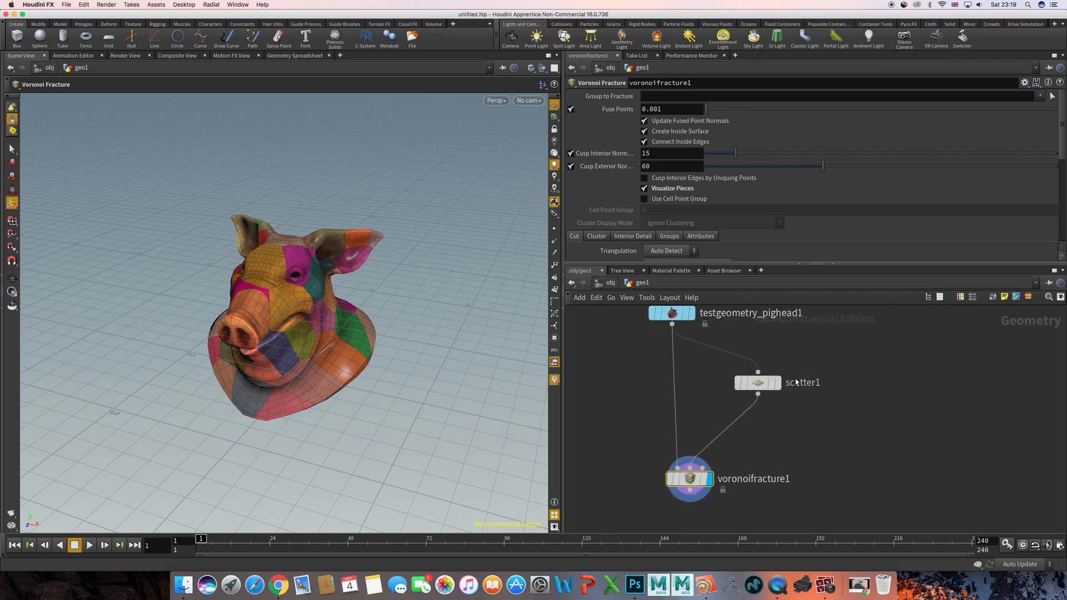
scroll(651, 424, down, 3)
scroll(768, 384, up, 4)
key(Tab)
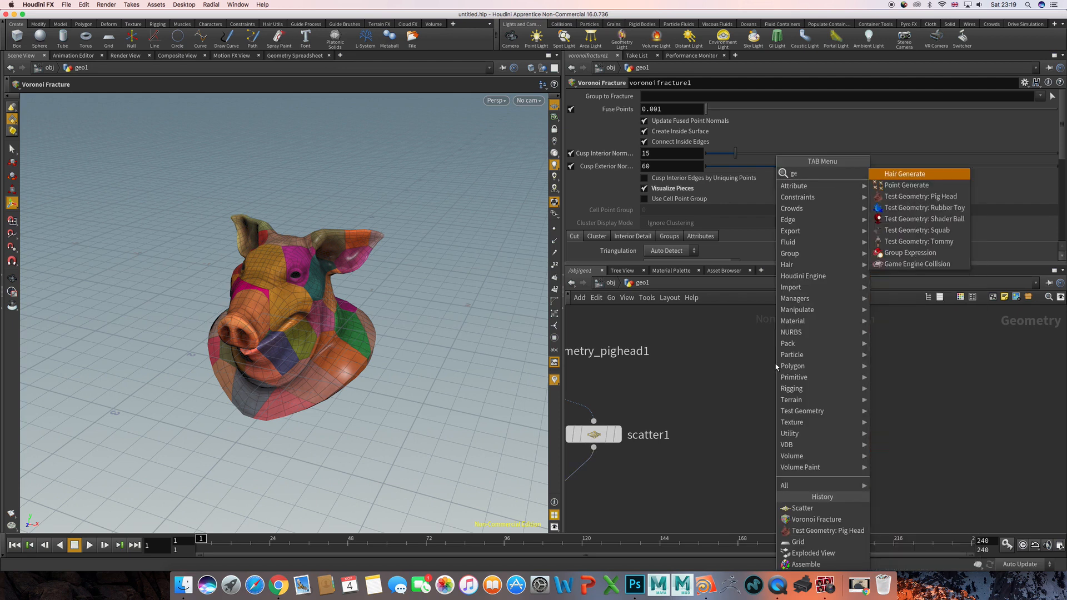
key(Escape)
key(Tab)
text(grid)
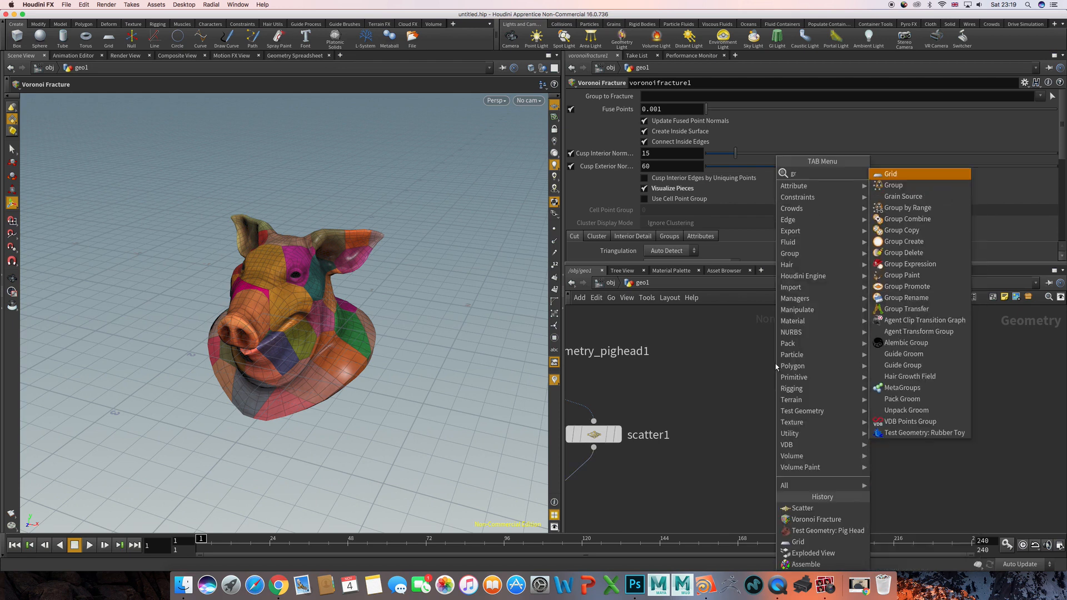
key(Return)
click(776, 367)
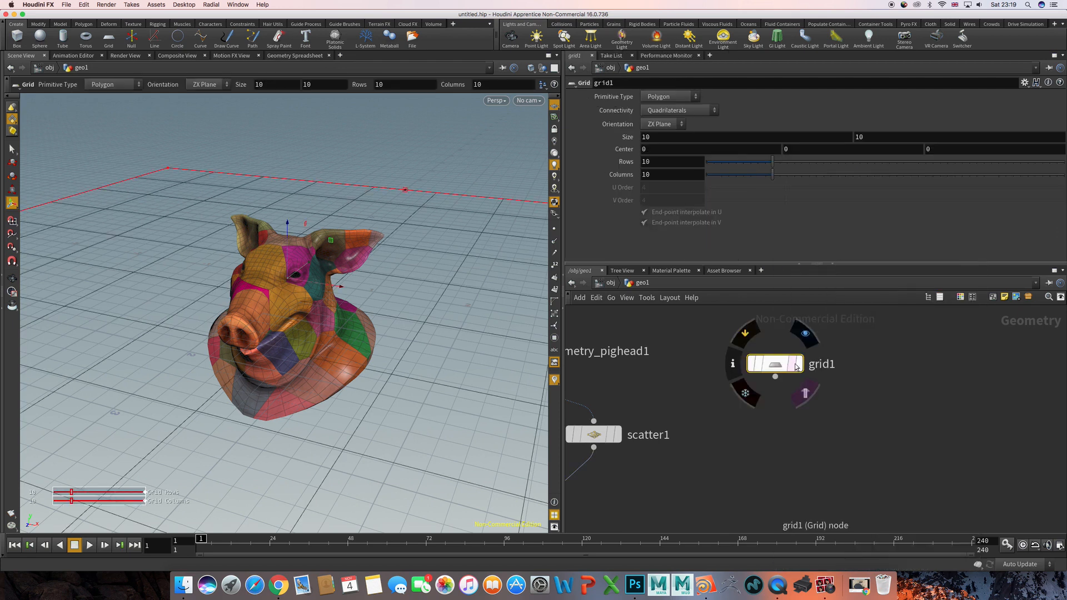
click(798, 363)
key(h)
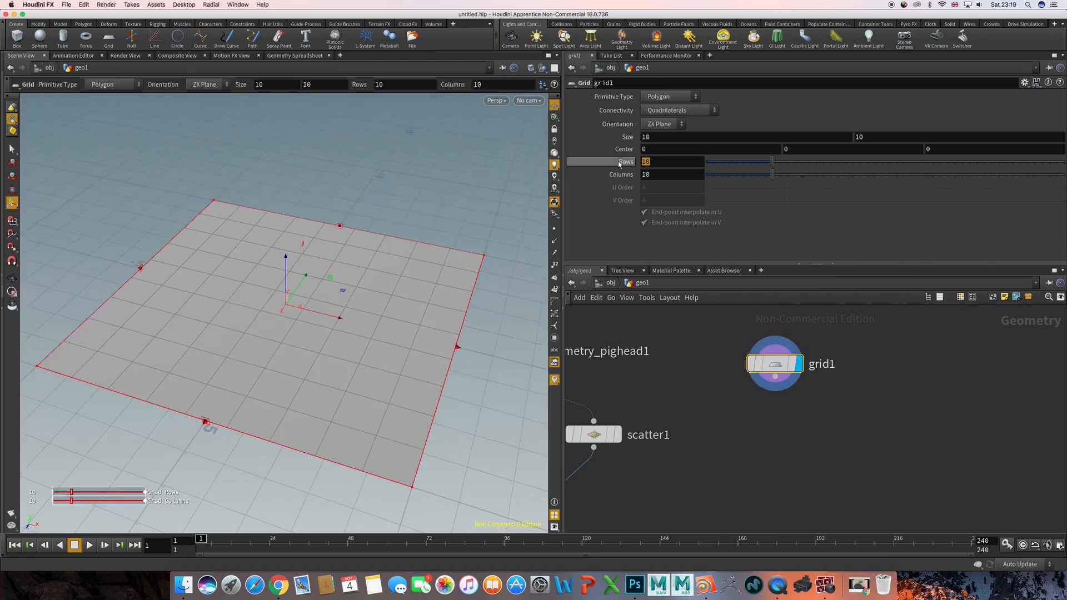
- Set the grid's rows and columns to 2 each
text(2)
key(Tab)
text(2)
key(Return)
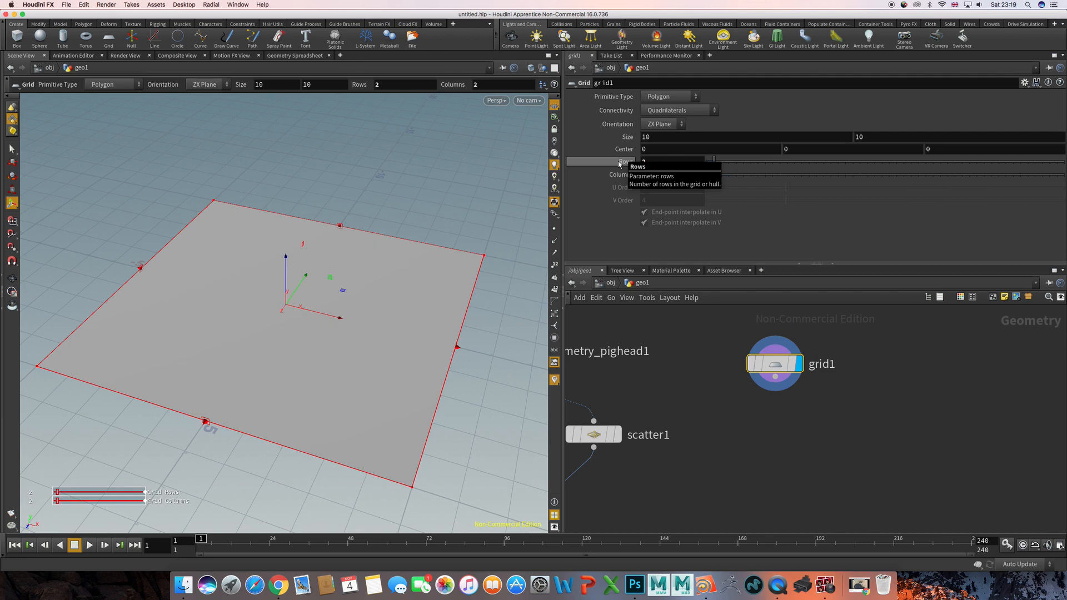
- Add a Scatter node beside the grid and set its Force Total Count to 10
scroll(811, 394, down, 3)
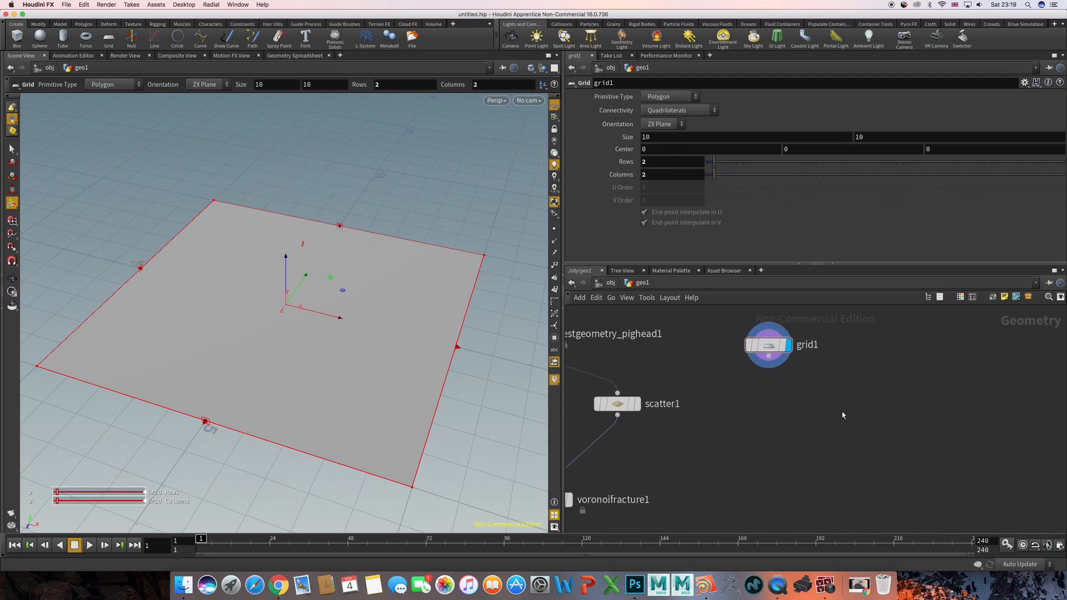
key(Tab)
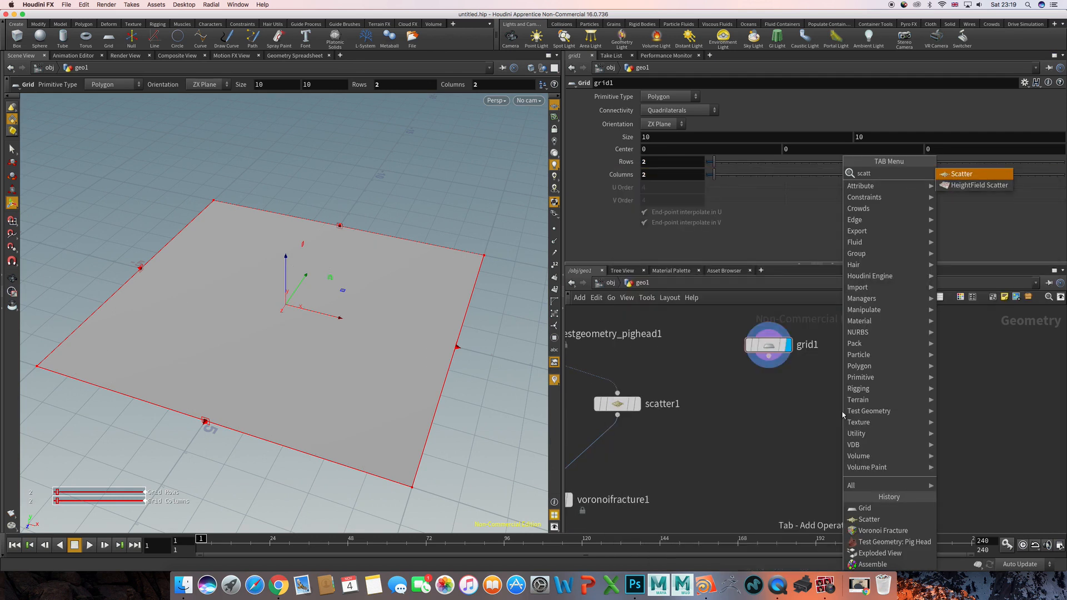
click(842, 411)
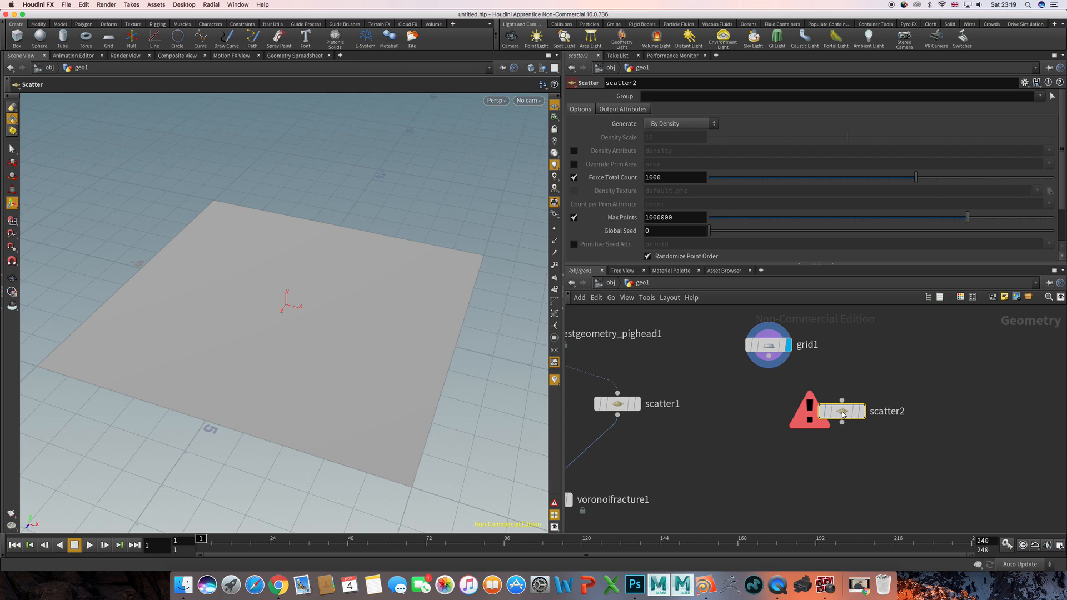
click(659, 178)
text(1)
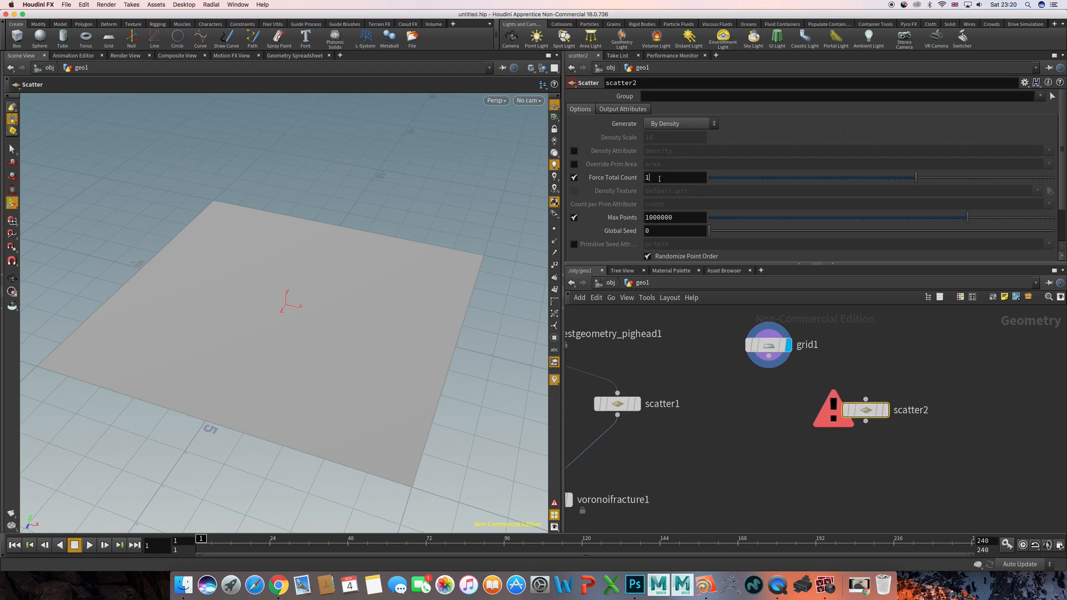
text(0)
key(Return)
- Add a second Voronoi Fracture node to the network below the grid
key(Tab)
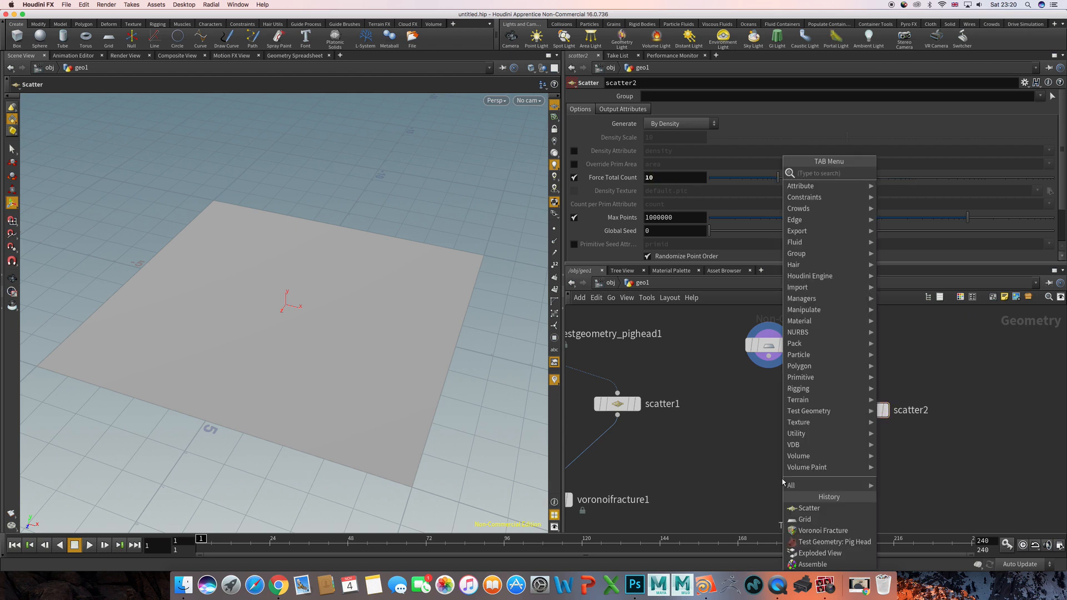
text(vor)
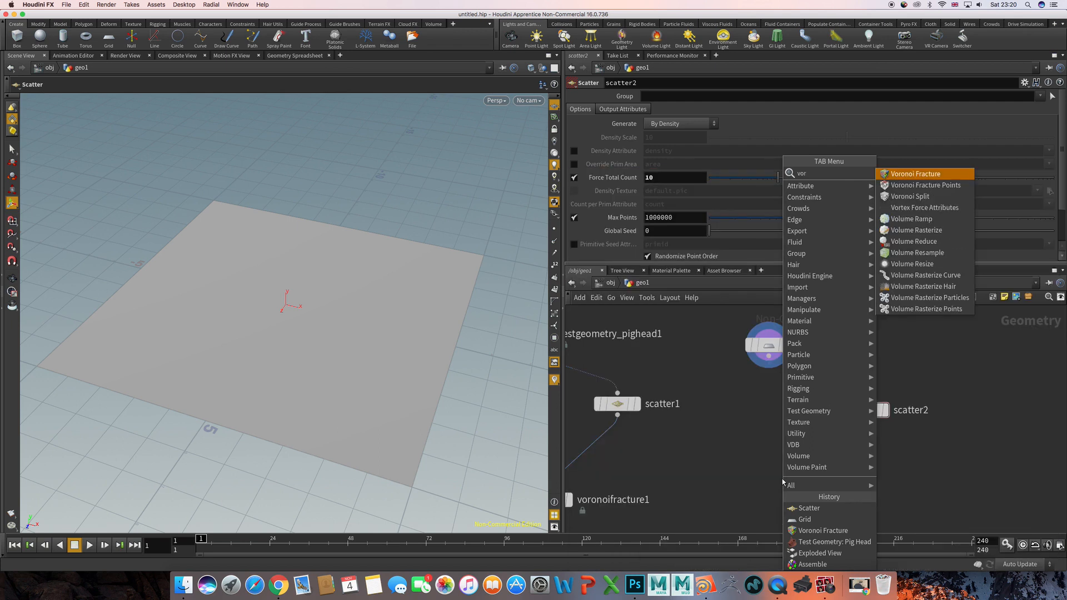
key(Return)
click(783, 480)
- Wire the grid into the new fracture's first input and its Scatter node into the second, and display the fractured grid
drag(769, 356, 782, 467)
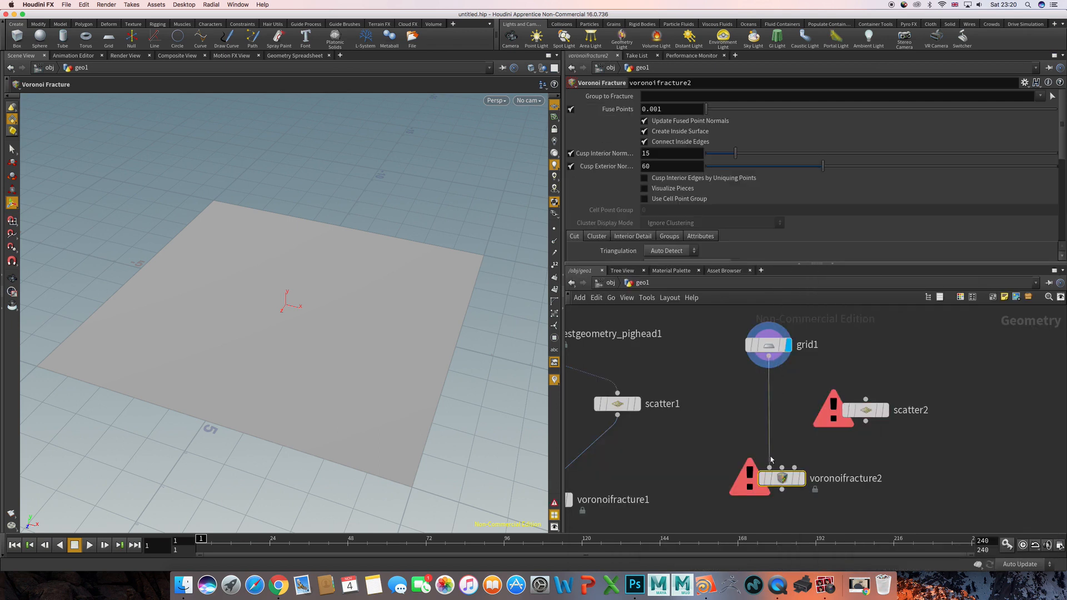
drag(803, 370, 782, 468)
click(802, 478)
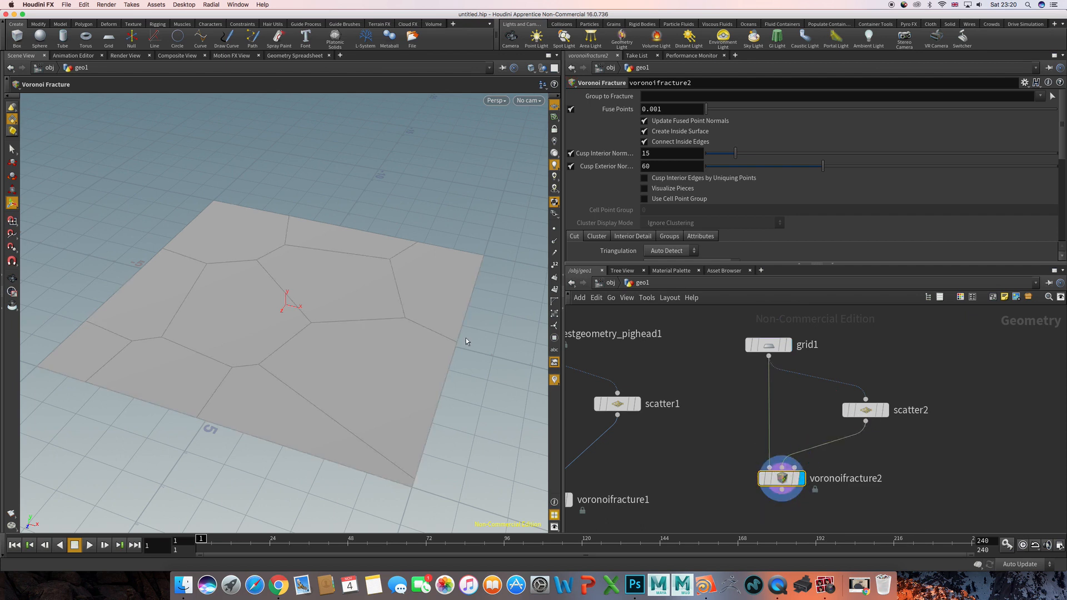
alt+drag(395, 334, 433, 365)
alt+middle_drag(474, 361, 445, 343)
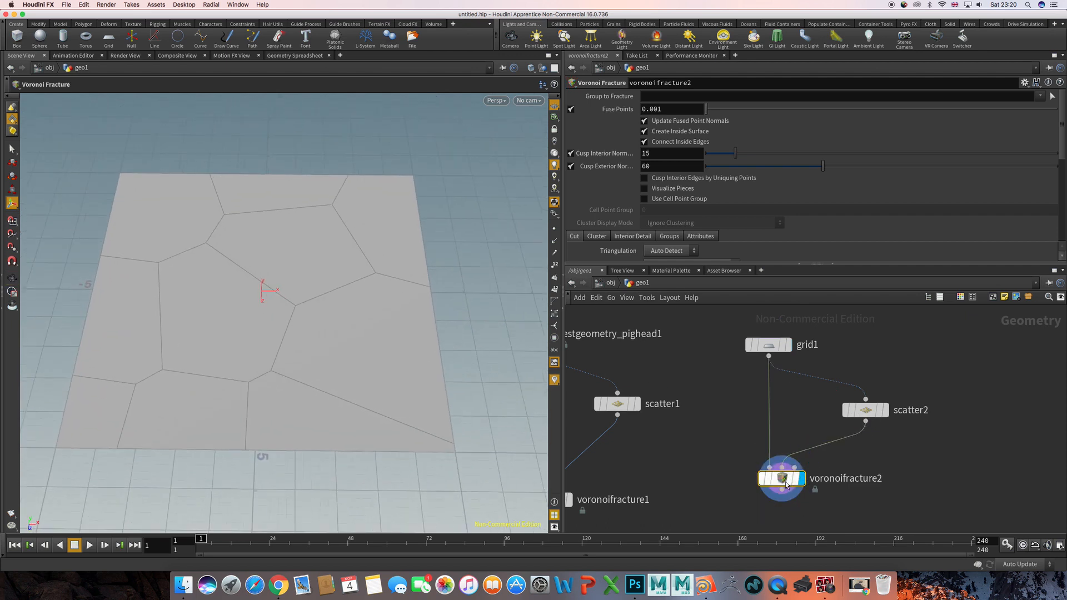
drag(781, 478, 782, 499)
- Add a Sphere node beside the grid's Scatter node and set its Uniform Scale to 0.1
middle_drag(1011, 425, 935, 426)
key(Tab)
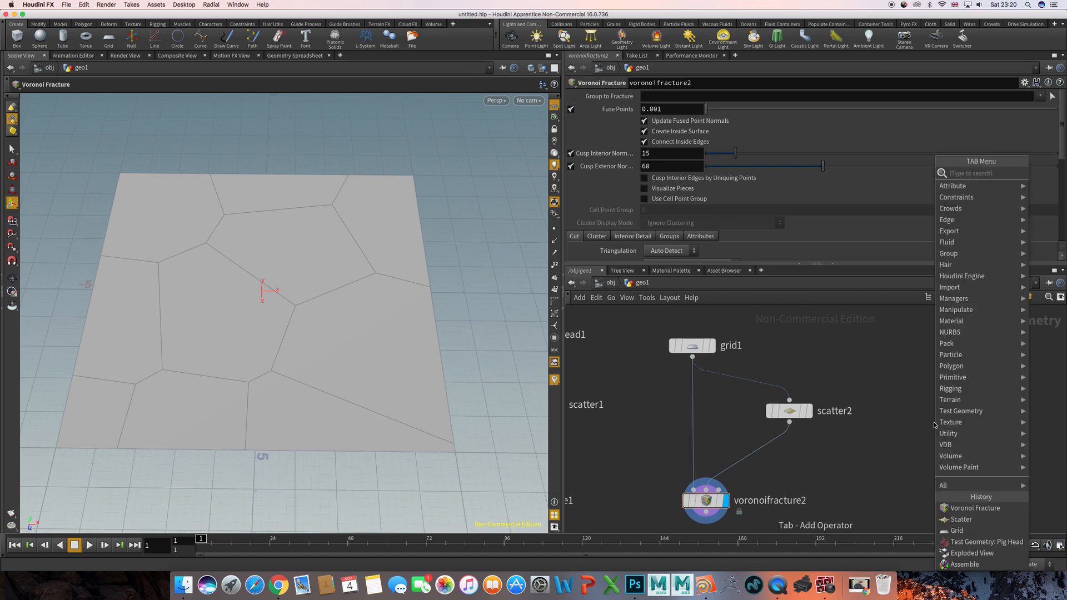
text(sphere)
key(Return)
click(934, 422)
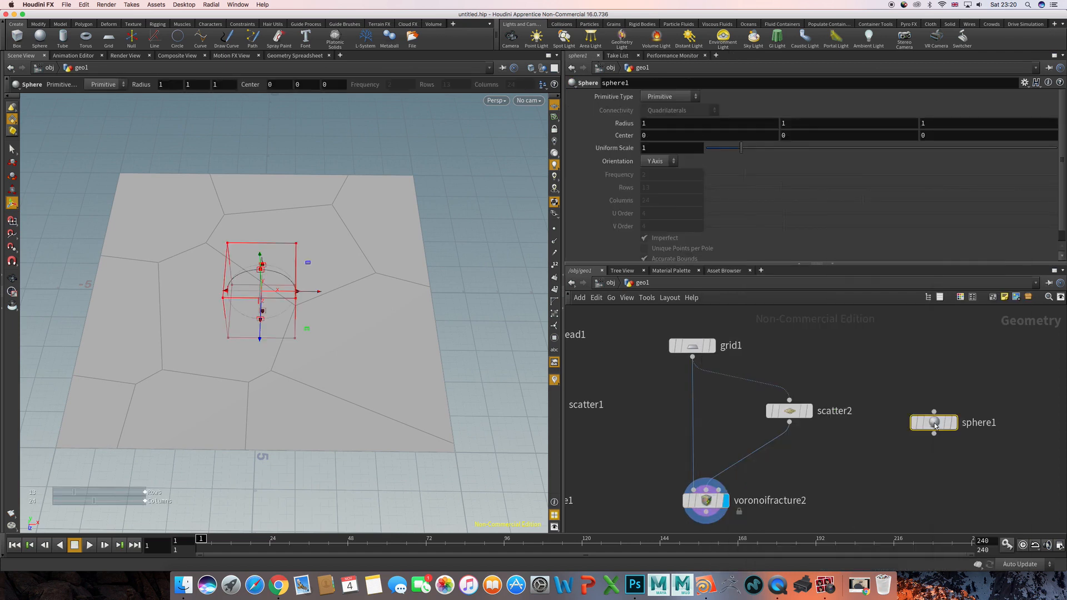
drag(934, 422, 926, 411)
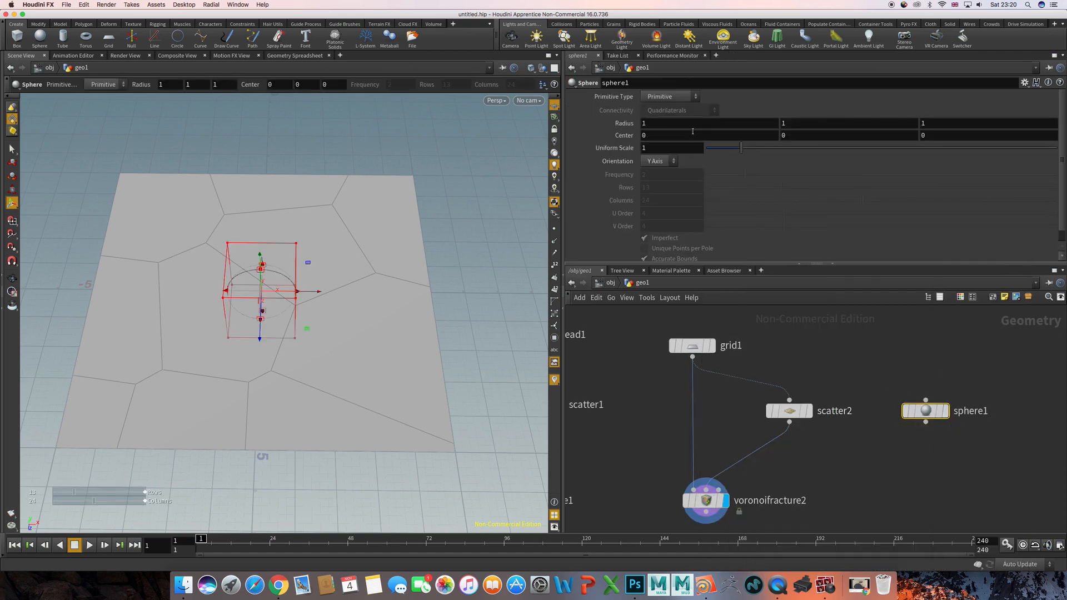
drag(728, 149, 710, 150)
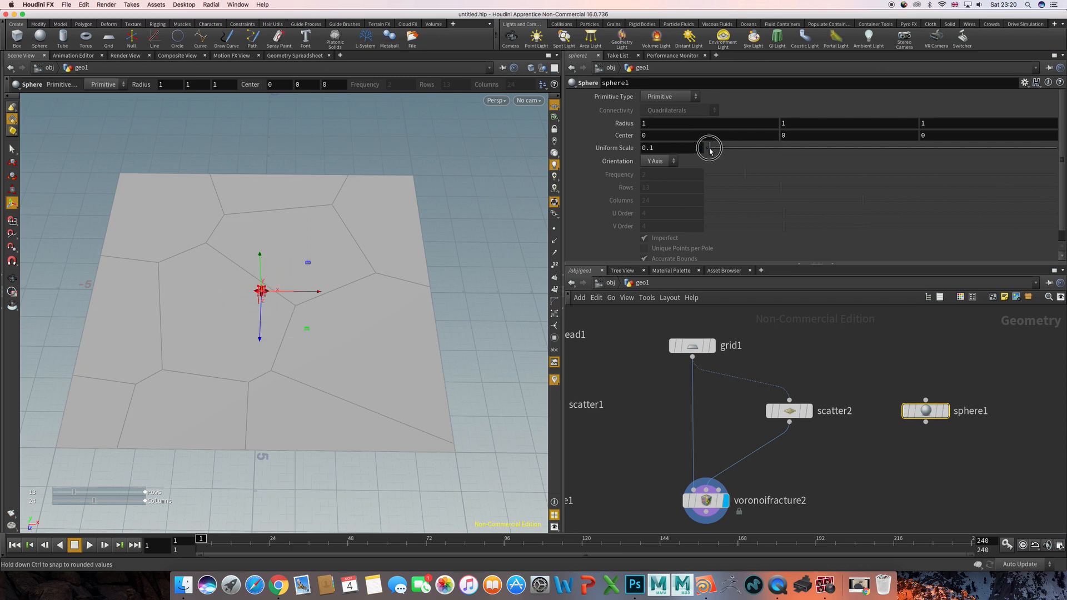
- Add a Copy to Points node that copies the small sphere onto the grid's scattered points, templated over the fractured grid
key(Tab)
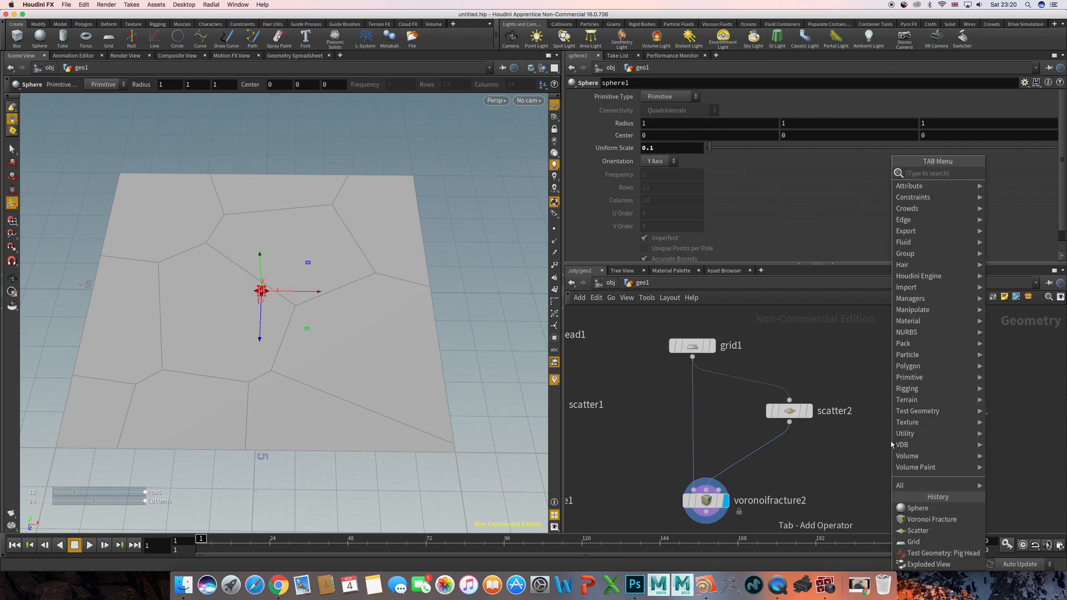
text(cop)
key(Down)
key(Down)
key(Down)
key(Return)
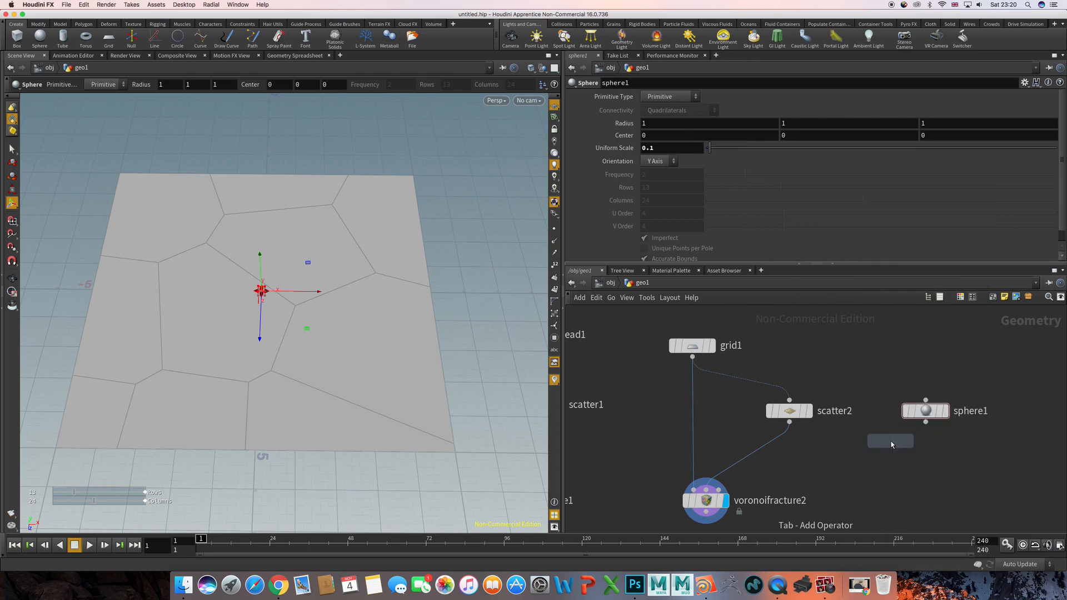
click(881, 462)
drag(880, 460, 878, 473)
drag(925, 422, 869, 458)
drag(790, 423, 887, 459)
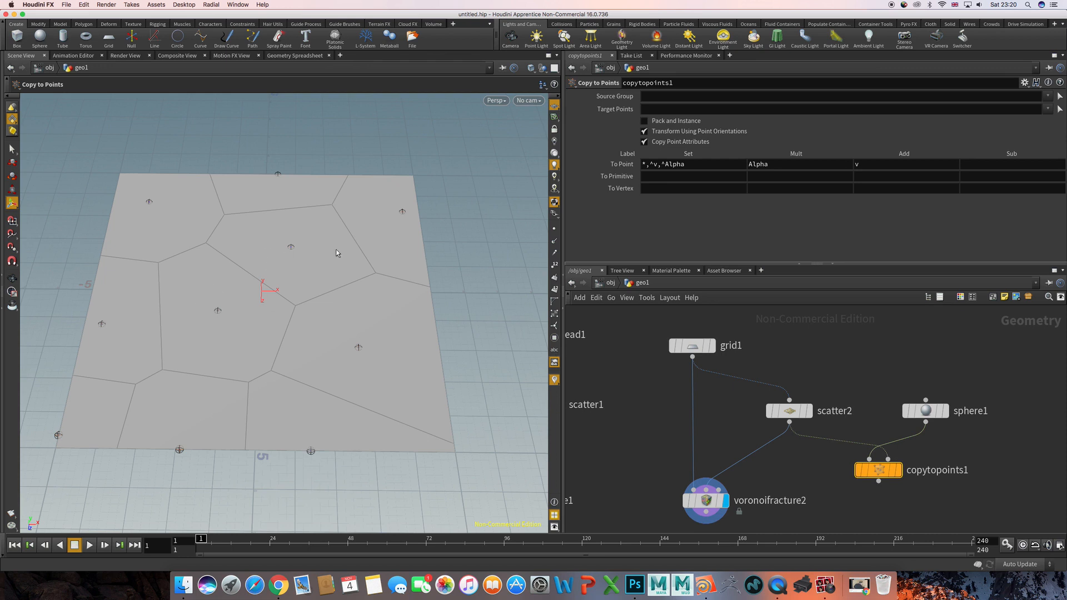
- Examine the fractured grid's cell edges in relation to the sphere-marked scatter points
key(Escape)
drag(361, 224, 402, 232)
key(Return)
drag(372, 299, 360, 343)
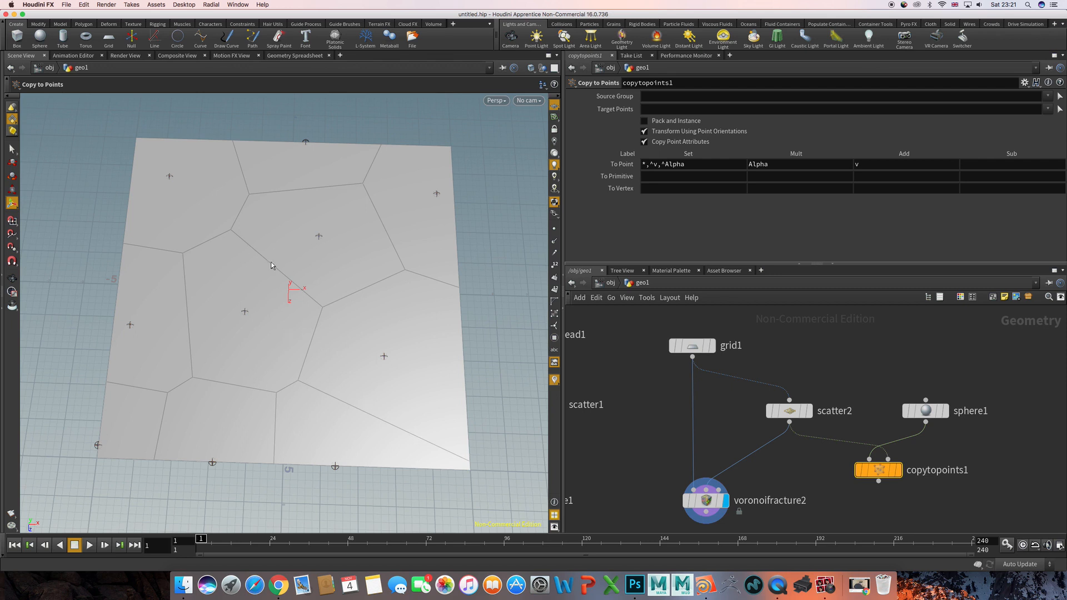
key(s)
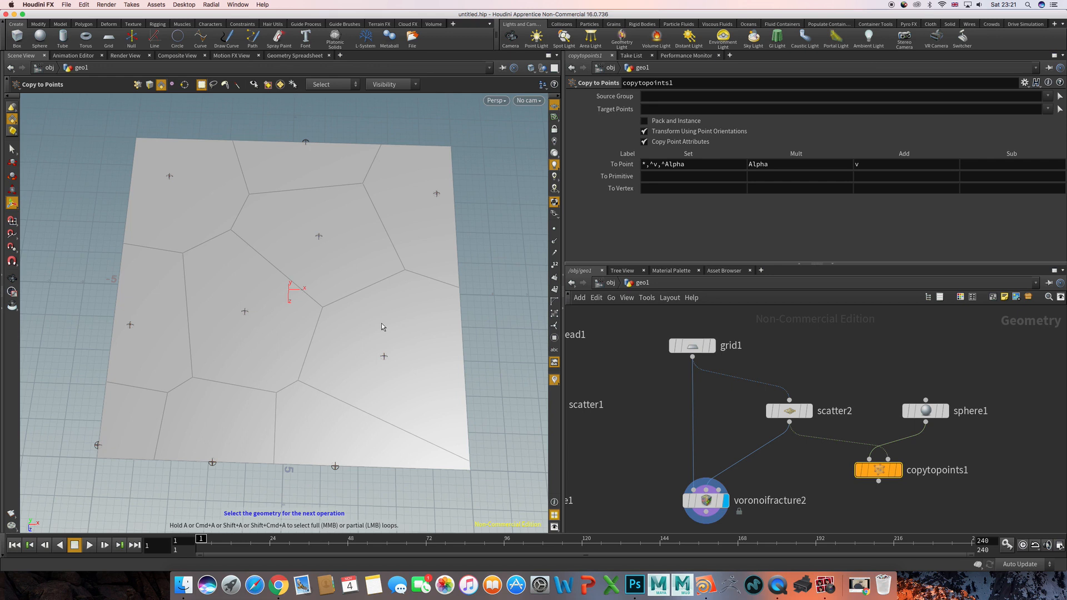
click(634, 449)
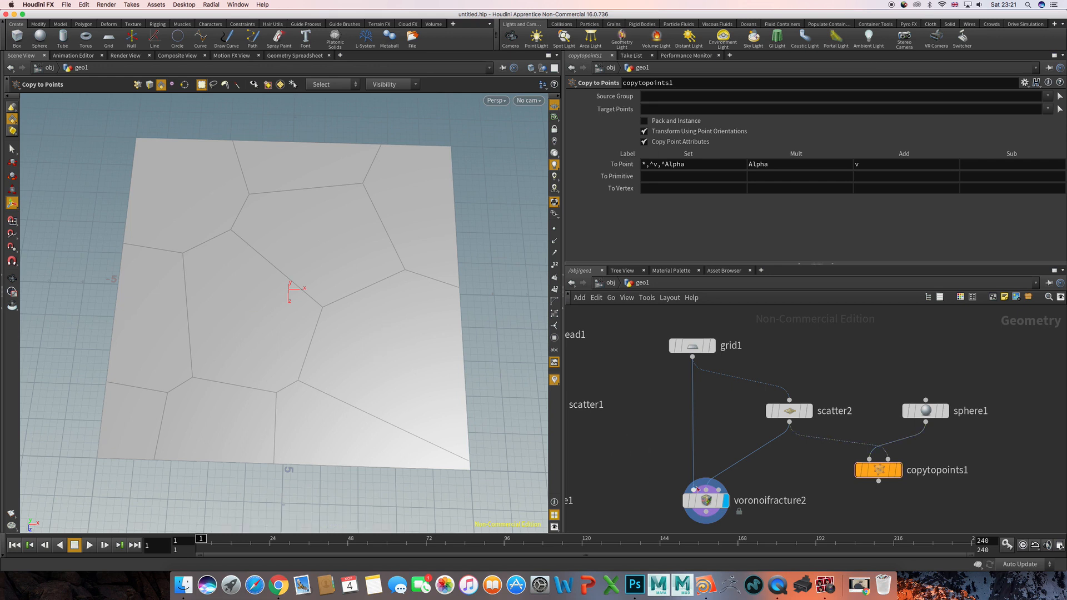
click(712, 505)
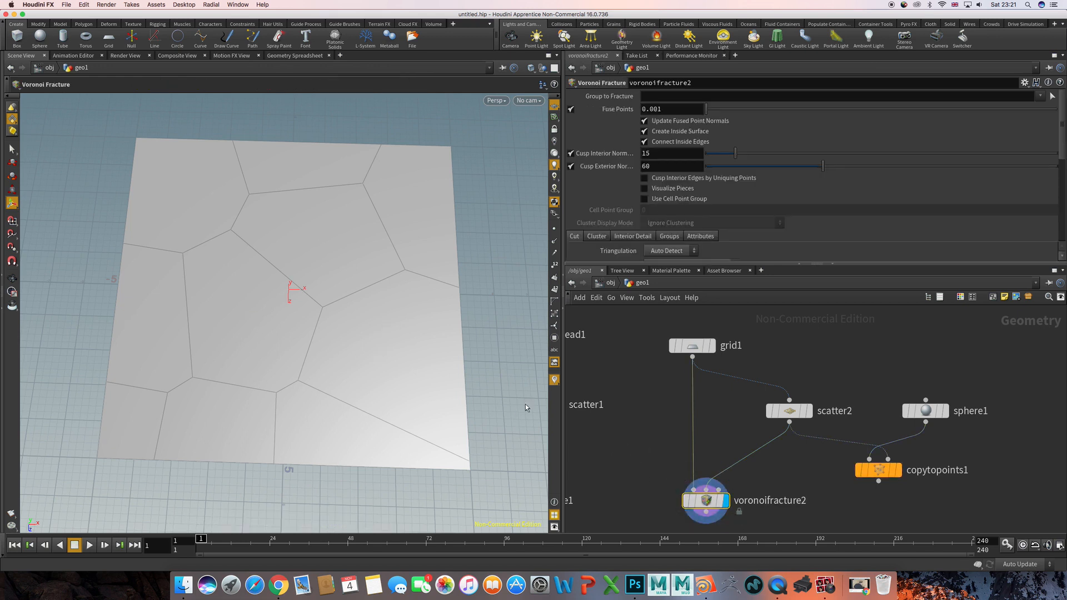
- Display the pig head's Voronoi Fracture node again and examine its coloured pieces up close
middle_drag(667, 433, 797, 417)
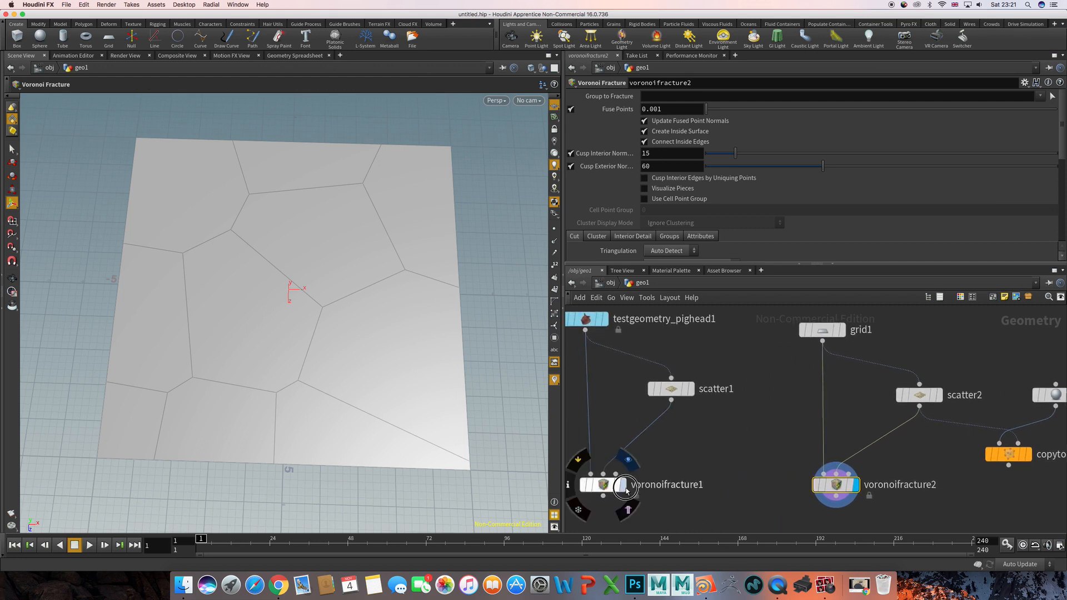
click(622, 486)
click(604, 488)
scroll(303, 280, up, 5)
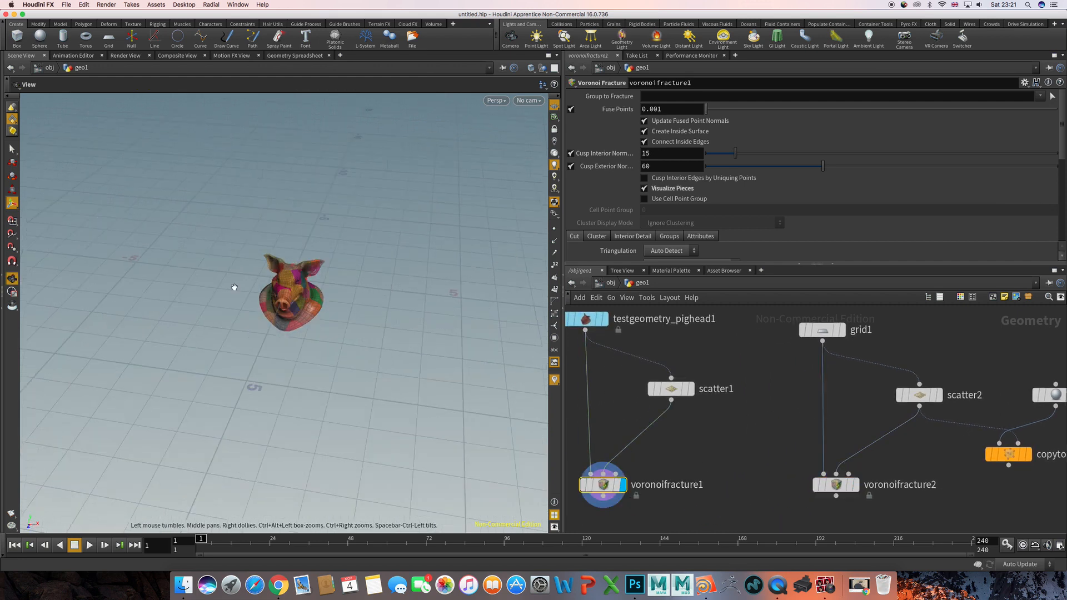
drag(302, 280, 357, 210)
scroll(392, 259, up, 4)
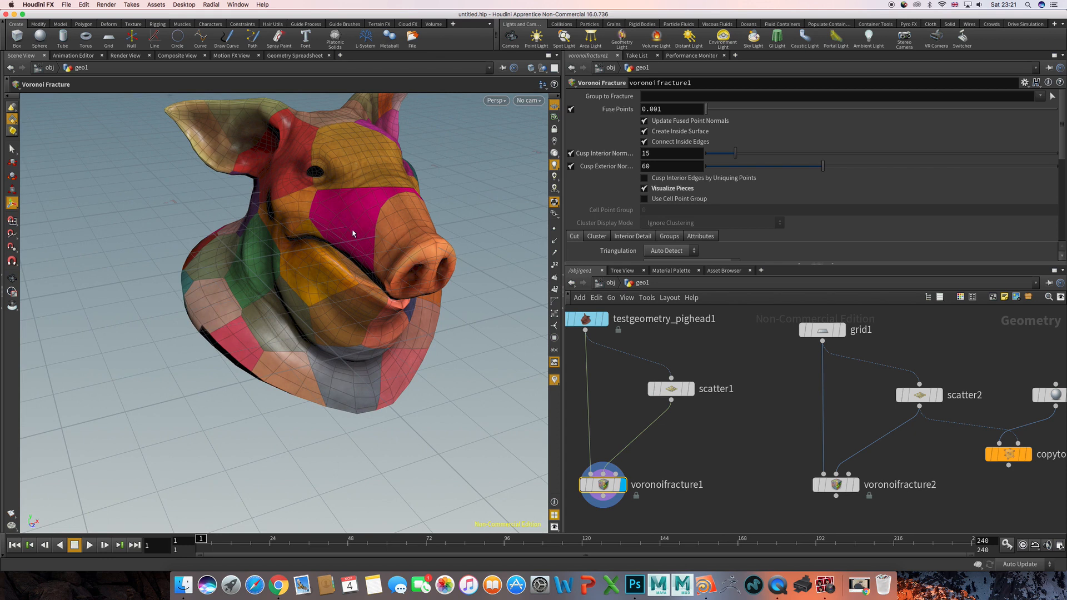
drag(355, 239, 383, 250)
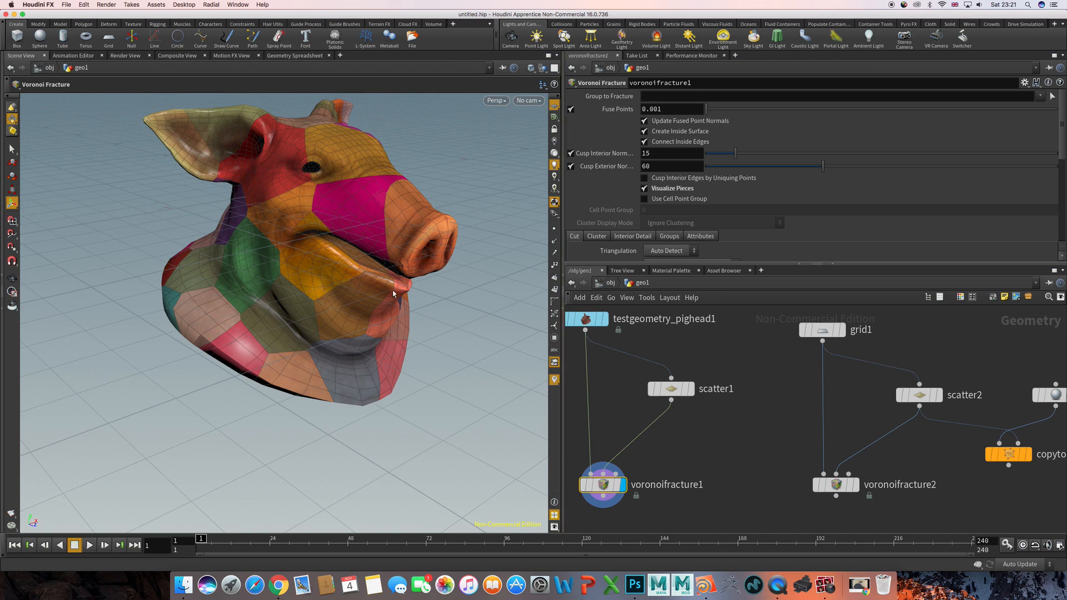
- Add an Assemble node directly below the pig head's Voronoi Fracture node
middle_drag(609, 507, 676, 399)
scroll(672, 462, up, 2)
click(681, 446)
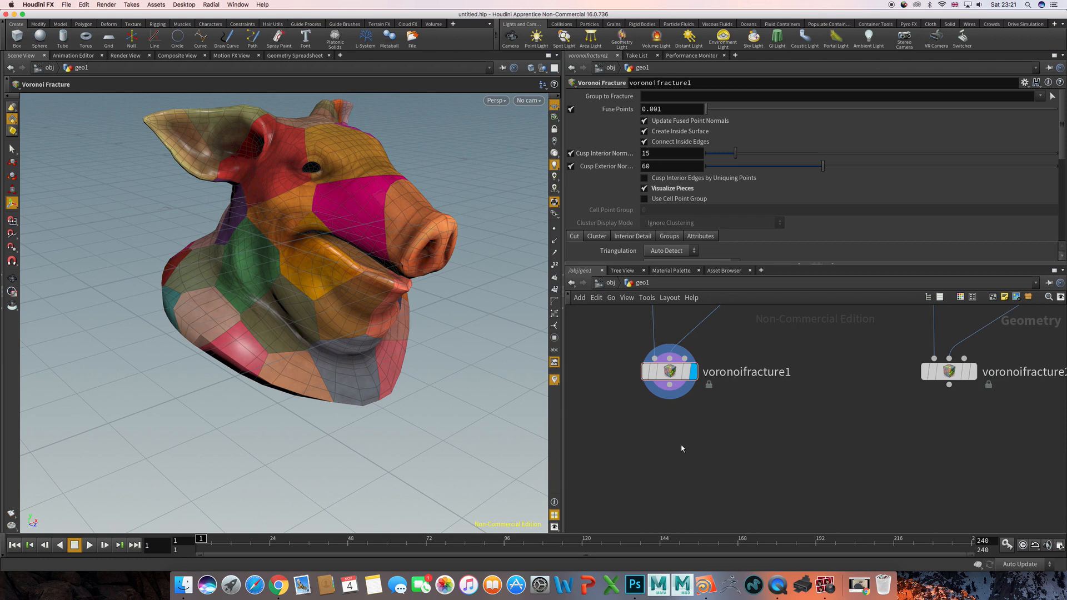
key(Tab)
text(ab)
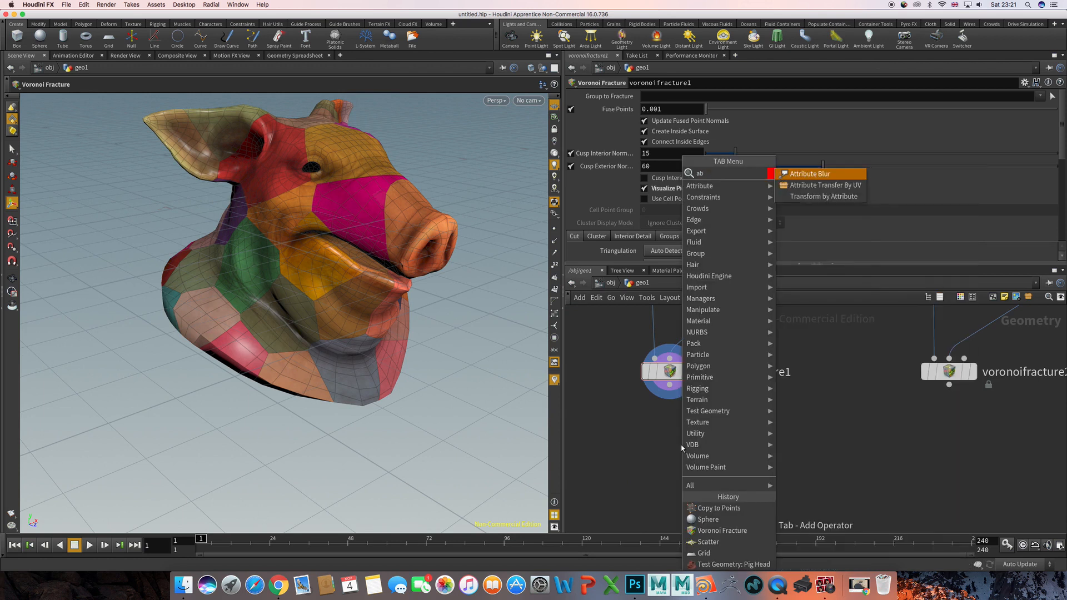
key(BackSpace)
text(s)
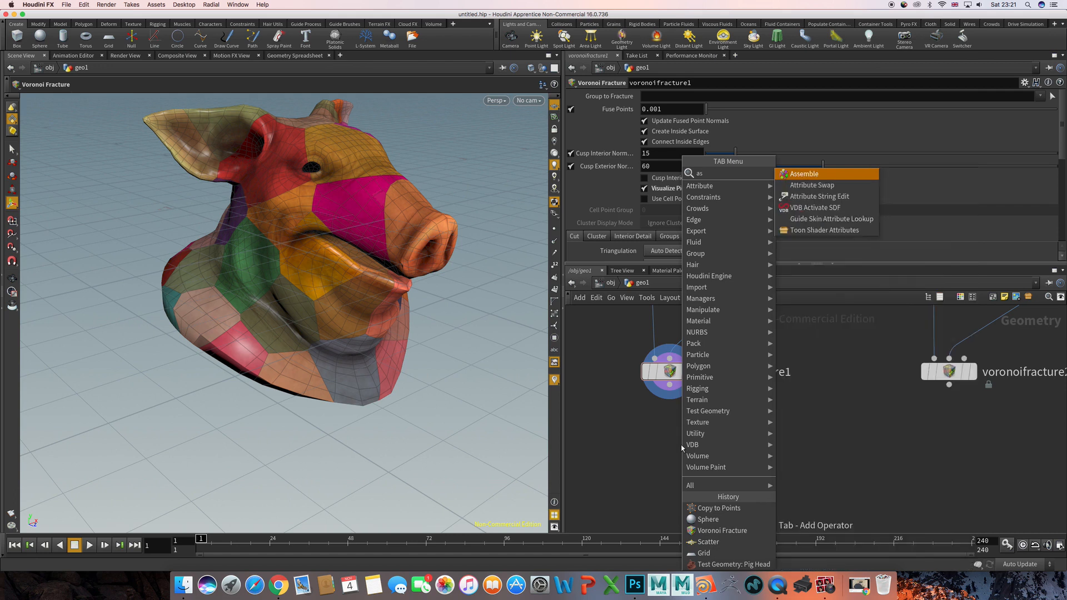
key(Return)
click(683, 448)
drag(682, 449, 671, 461)
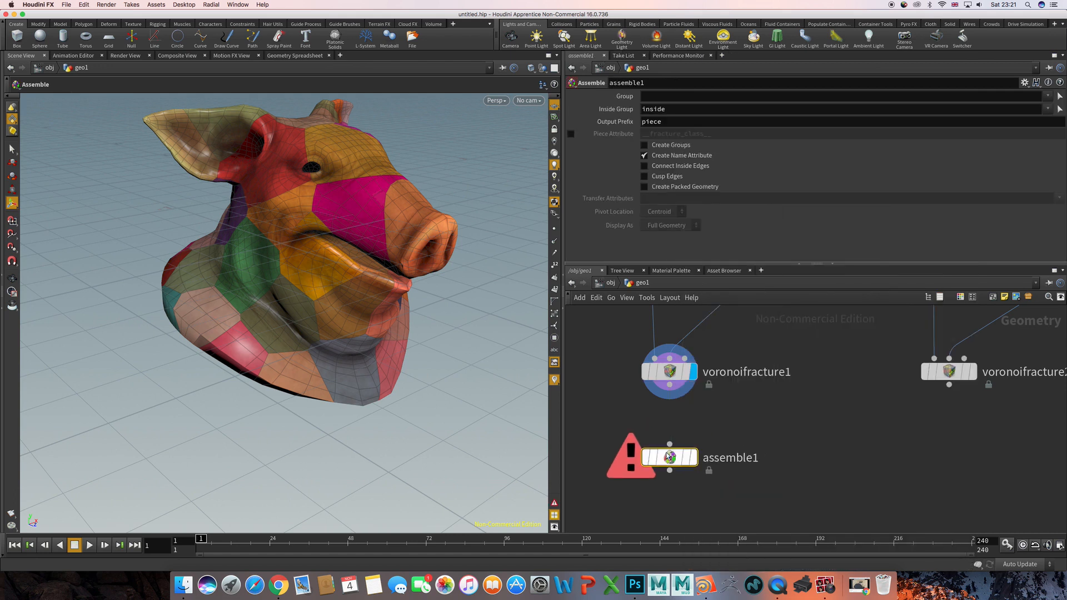
- Wire the pig head's Voronoi Fracture into the Assemble node and display the Assemble result
click(669, 386)
click(670, 443)
click(693, 456)
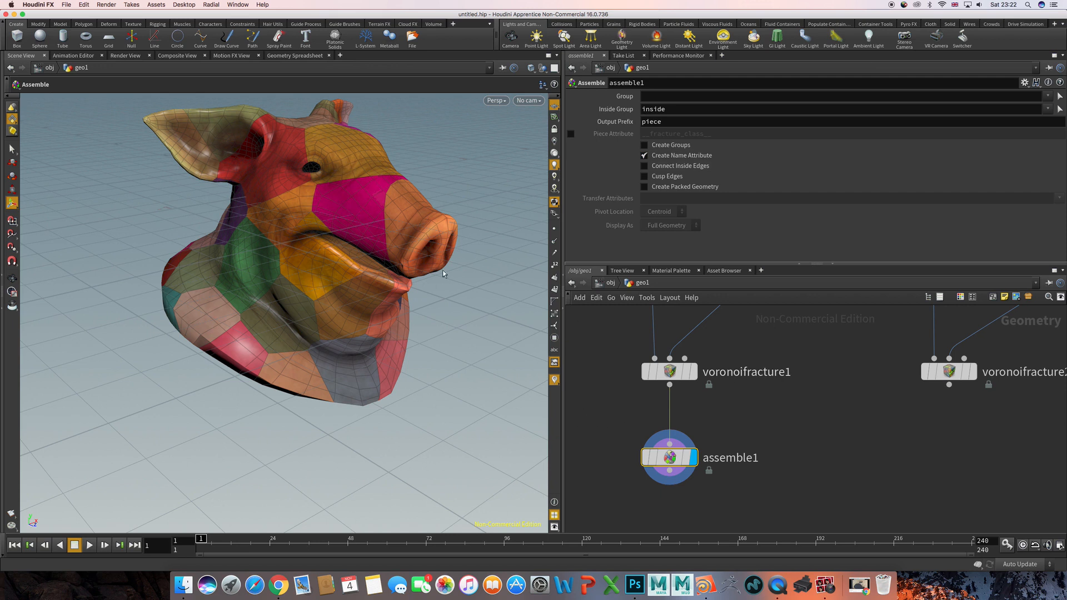
- Add an Exploded View node below the Assemble node, wire the assembled pieces into it and display it
scroll(694, 445, down, 5)
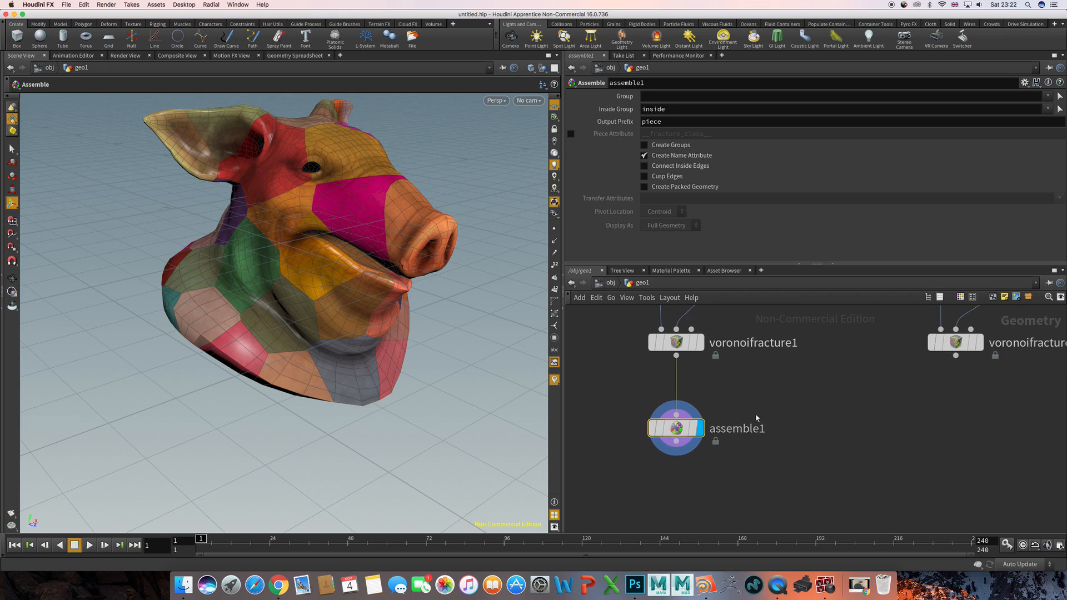
key(Tab)
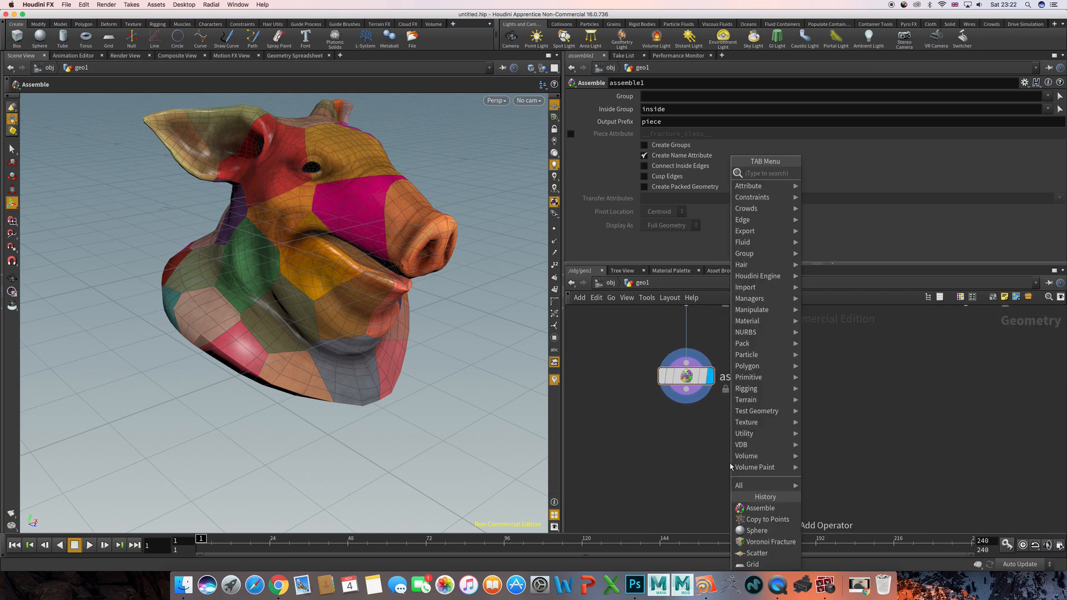
text(ex)
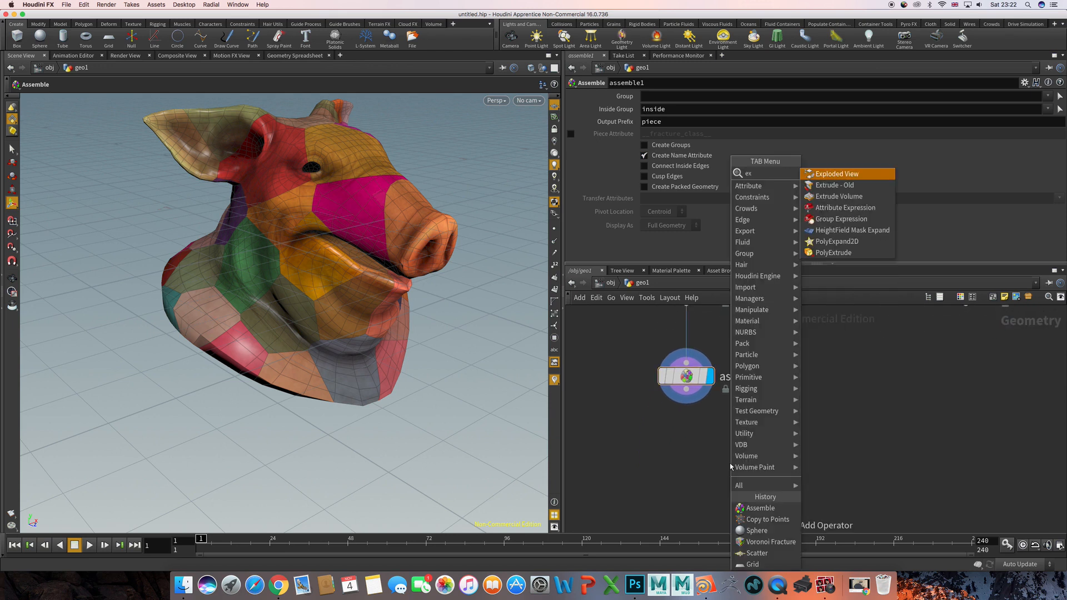
key(Return)
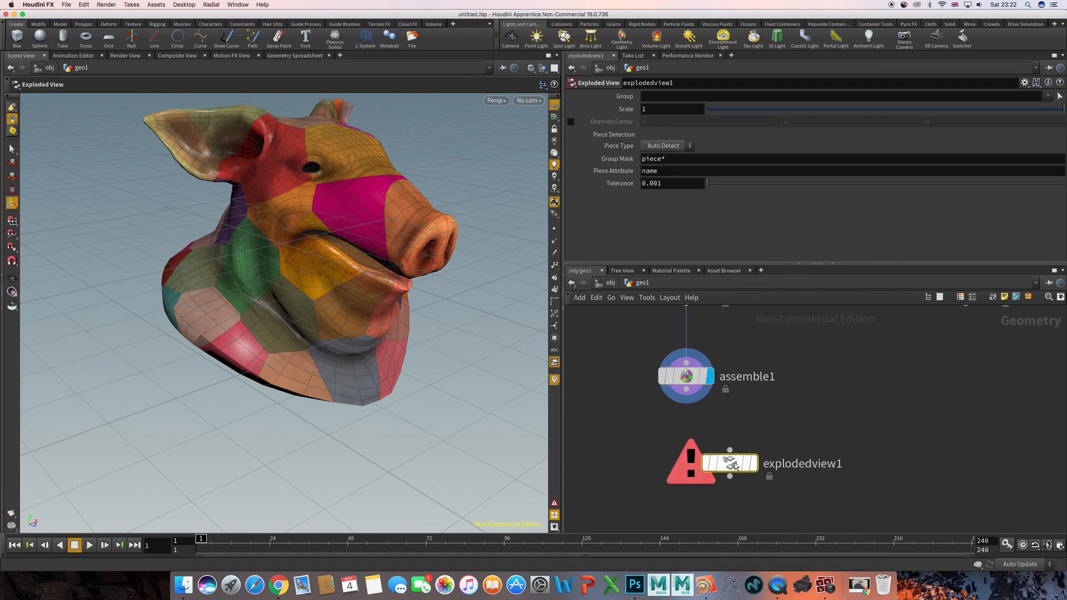
click(686, 390)
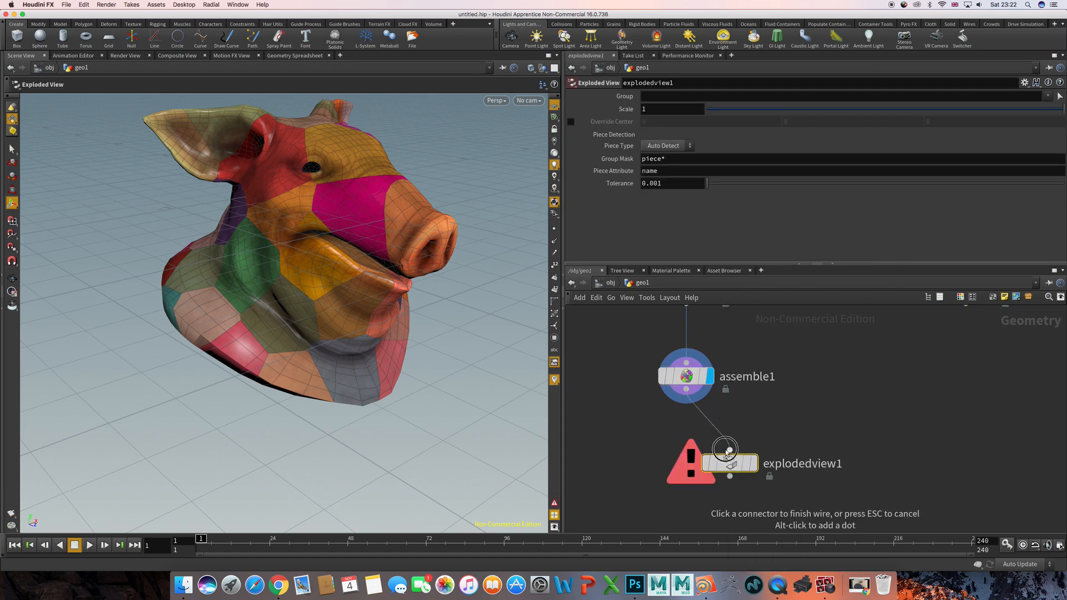
click(730, 449)
click(755, 466)
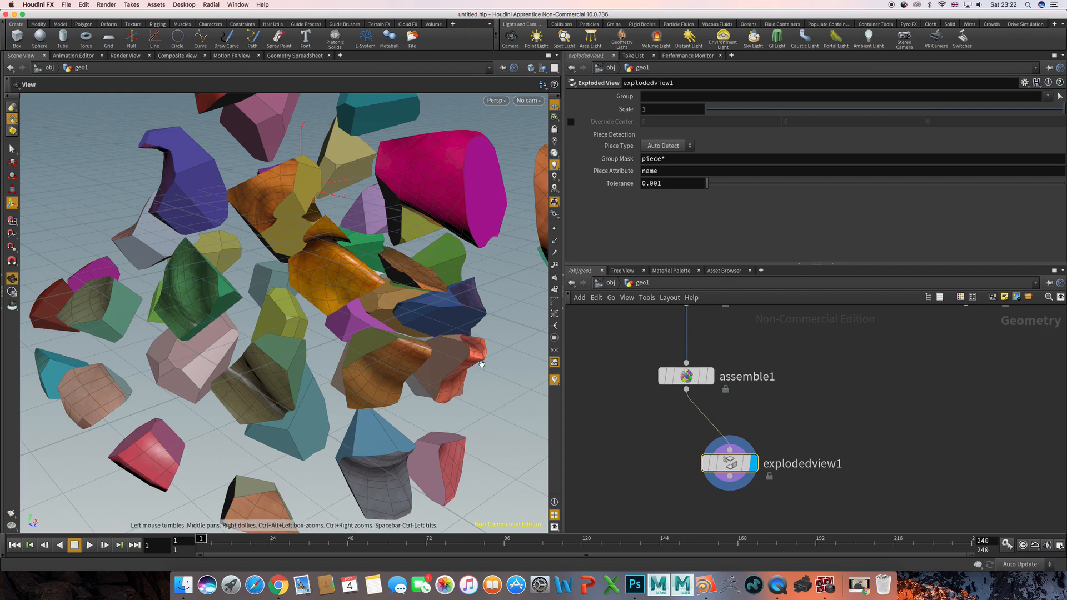
- Examine the exploded pig head pieces while testing the Exploded View scale, ending with a scale of 1
alt+right_drag(481, 361, 299, 366)
alt+drag(299, 368, 248, 351)
drag(401, 316, 308, 296)
middle_drag(308, 296, 340, 332)
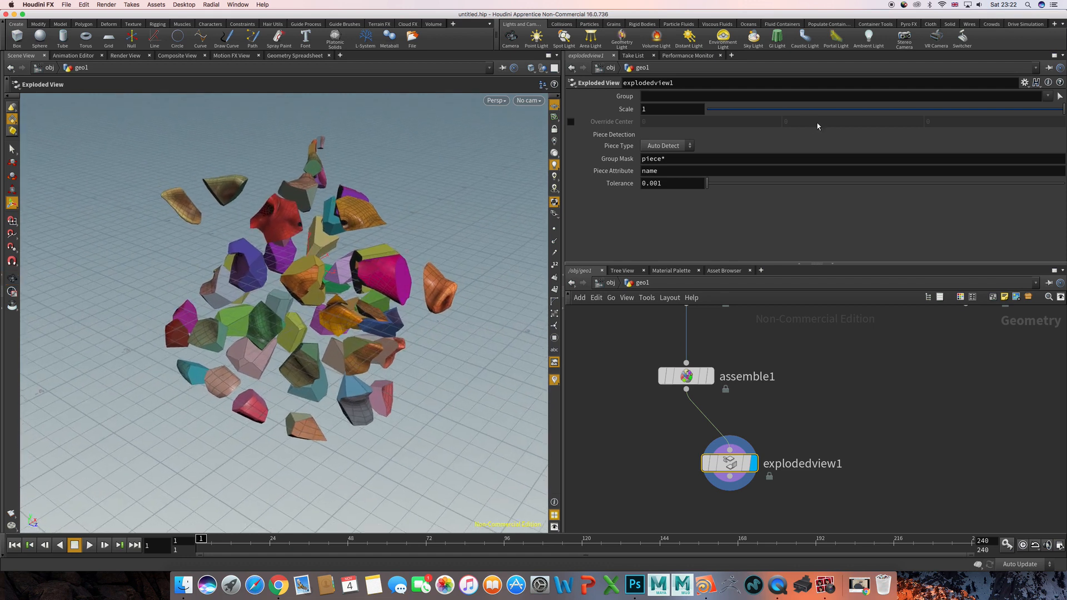
drag(818, 109, 1055, 114)
mouse_move(386, 363)
alt+mouse_down()
mouse_move(358, 400)
mouse_move(368, 364)
alt+mouse_up()
right_click(360, 403)
click(360, 384)
alt+right_drag(368, 364, 398, 371)
alt+drag(398, 371, 248, 449)
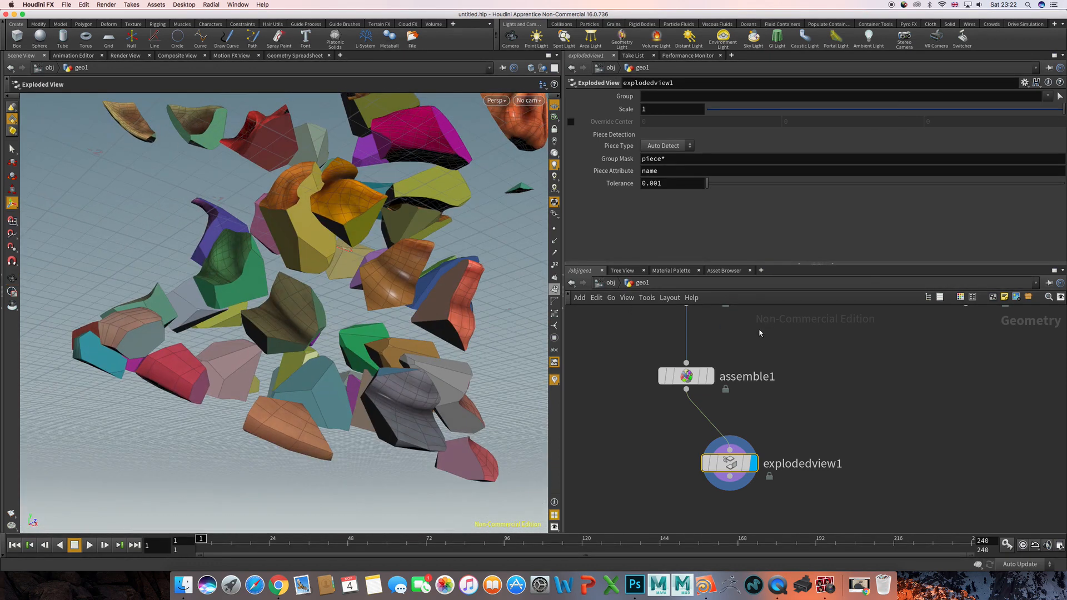
- Inspect the cut faces and interiors of the exploded pieces up close and from all around
drag(369, 264, 312, 314)
right_drag(313, 314, 425, 313)
drag(407, 348, 286, 423)
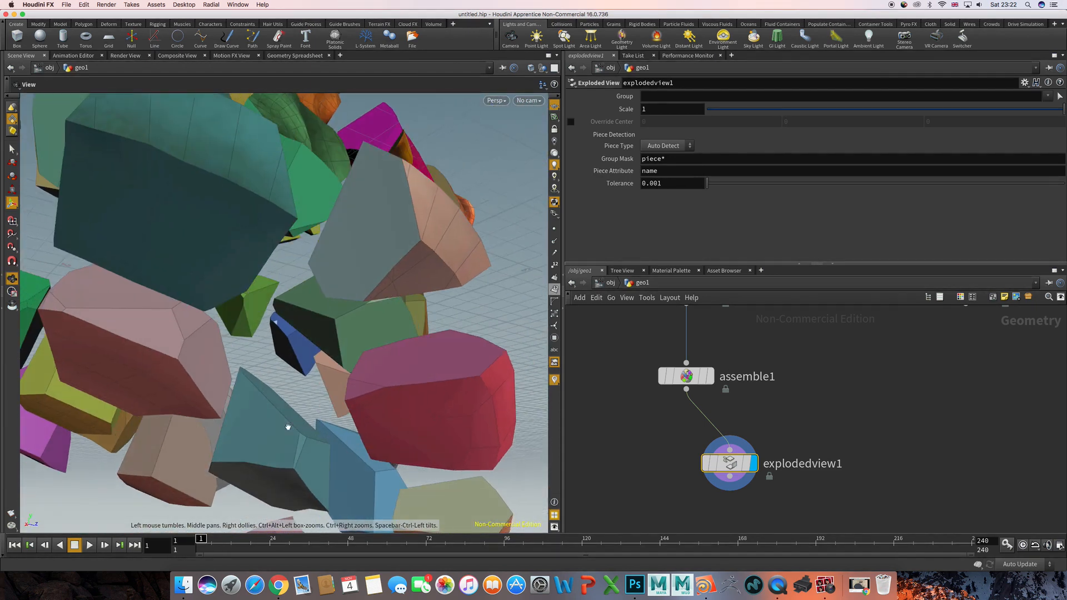
drag(278, 368, 278, 413)
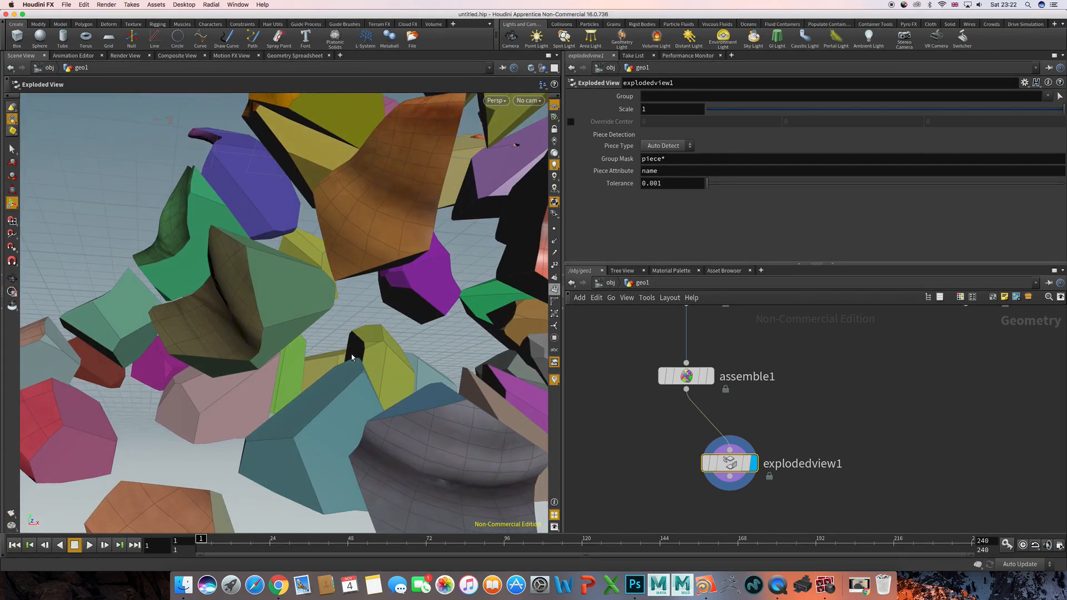
key(space)
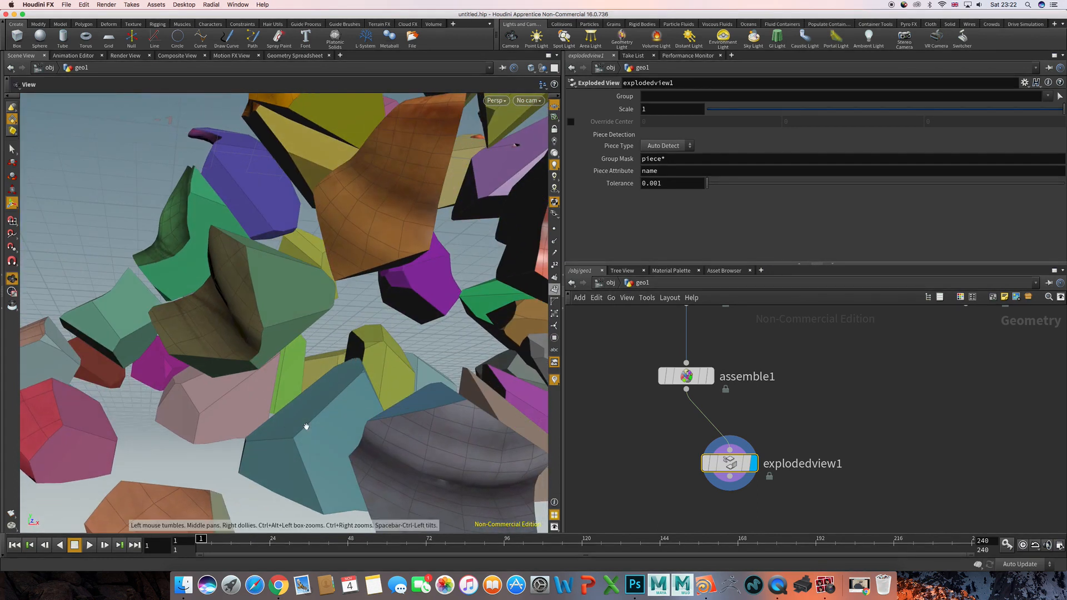
drag(305, 424, 357, 391)
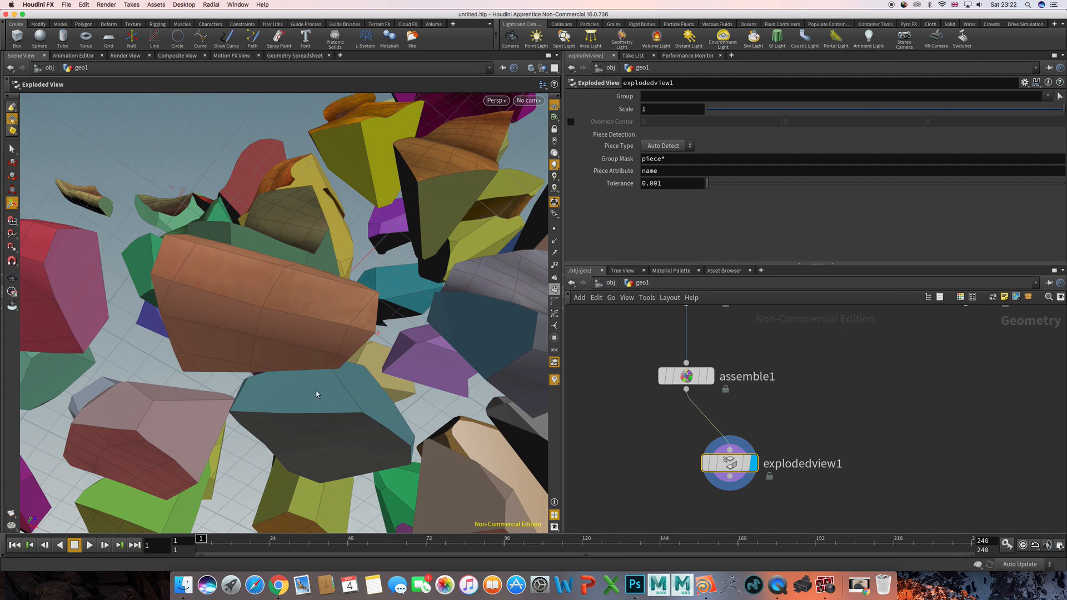
alt+right_drag(374, 368, 265, 365)
alt+drag(265, 365, 352, 345)
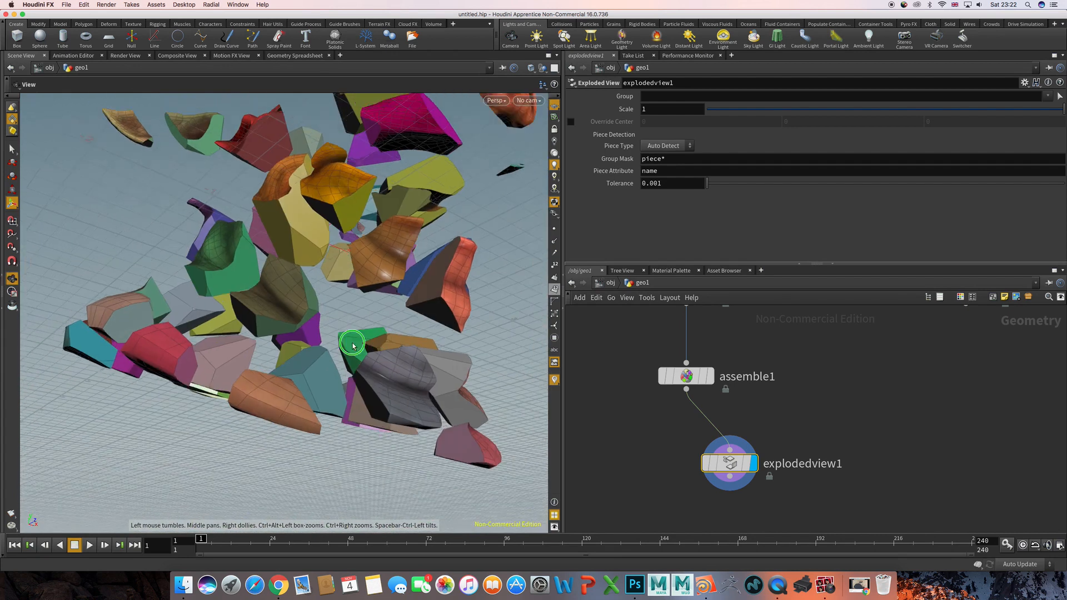
alt+right_drag(351, 345, 300, 344)
alt+drag(300, 344, 485, 317)
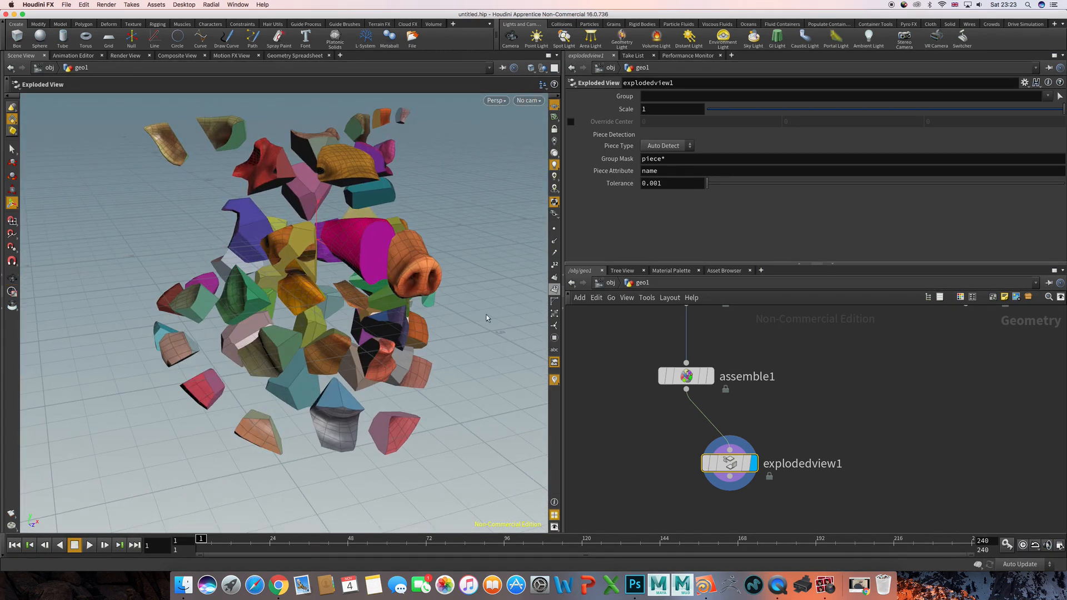
- Align the Exploded View node directly below Assemble, and move the pig head source node higher above its Scatter node
drag(730, 463, 686, 463)
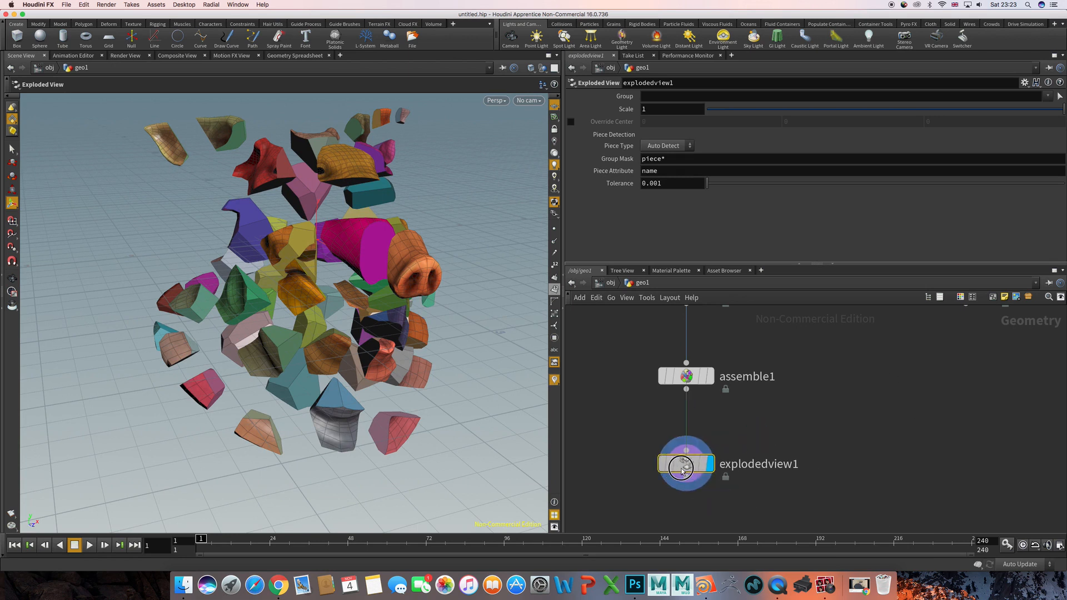
middle_drag(839, 367, 822, 481)
scroll(824, 374, up, 2)
scroll(814, 369, down, 5)
middle_drag(723, 334, 758, 392)
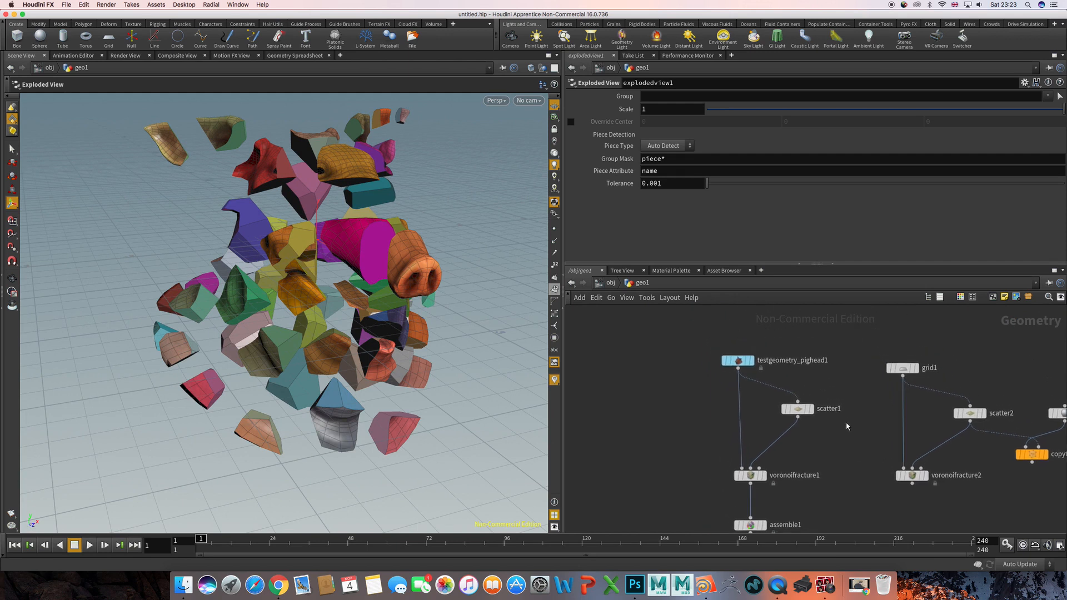
mouse_move(733, 362)
drag(731, 361, 737, 327)
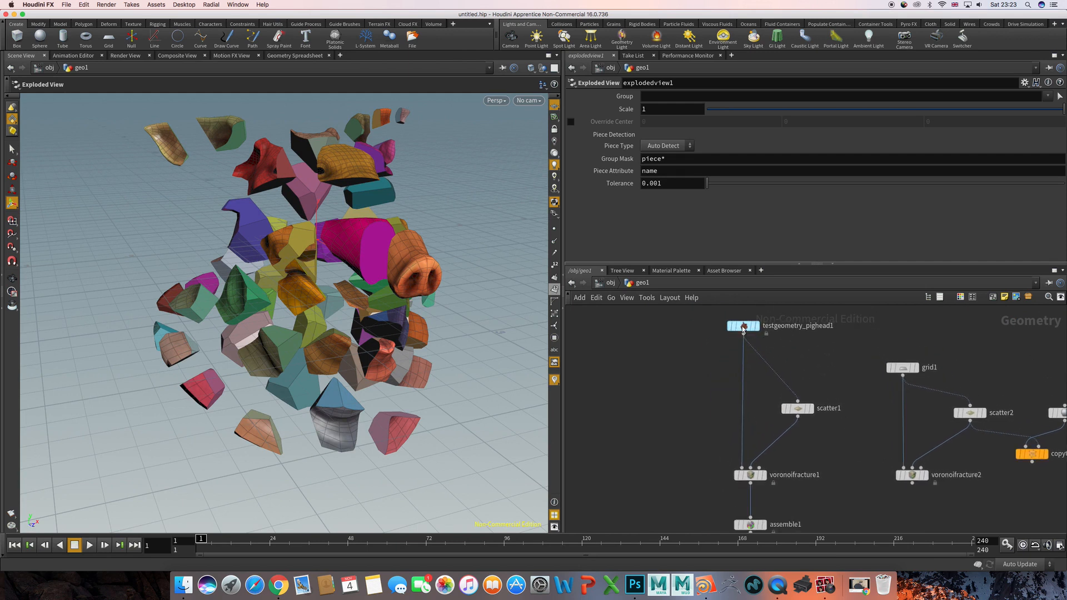
- Display the original, unfractured pig head and select its source node
click(756, 326)
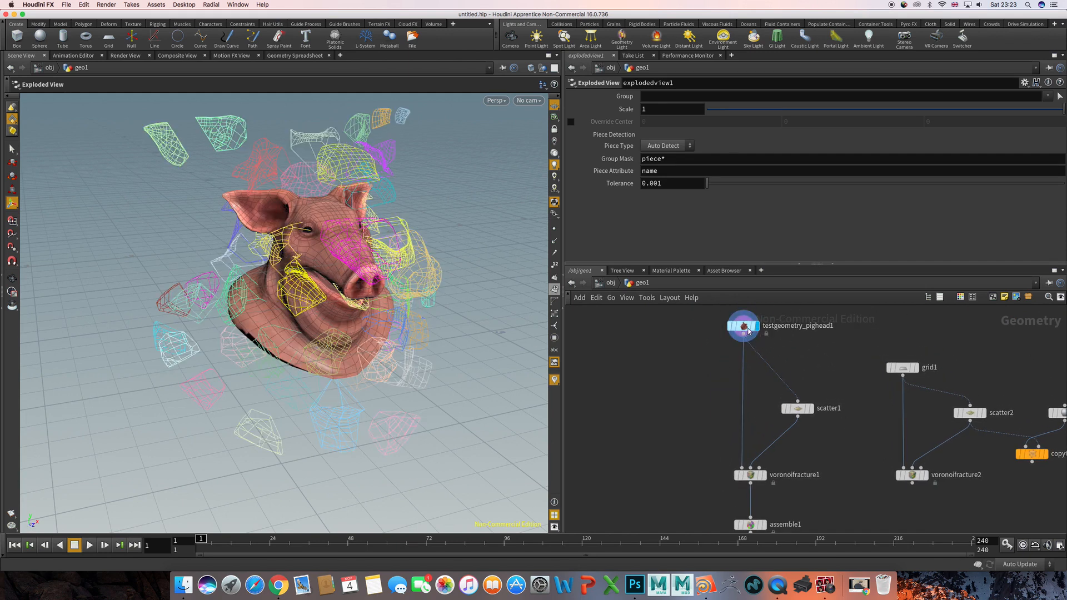
click(788, 347)
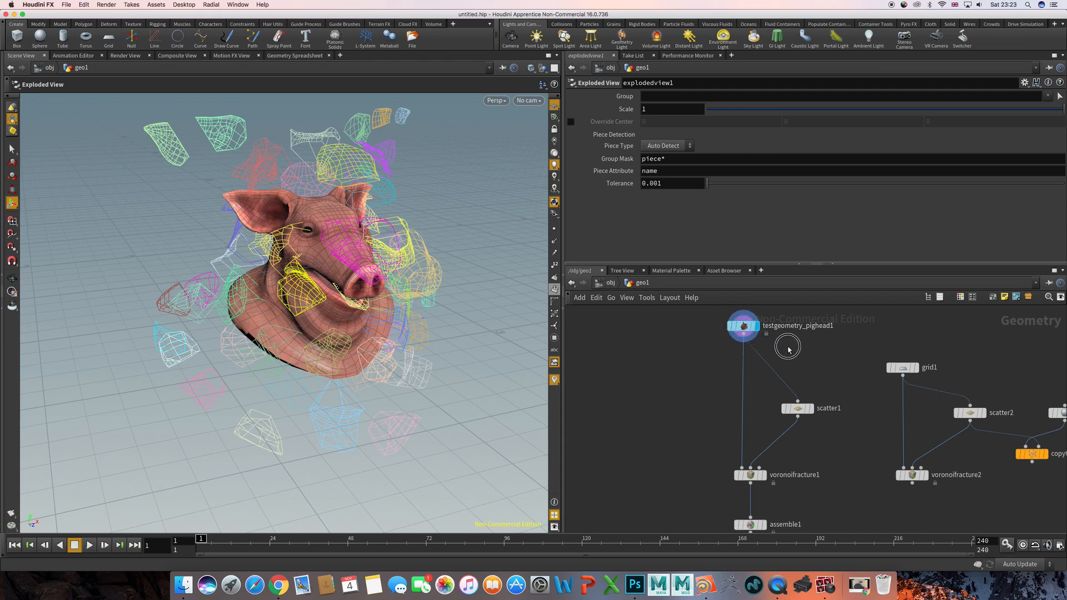
click(744, 326)
middle_drag(812, 352, 788, 372)
- Add an IsoOffset node beside the pig head source node, above its Scatter node
key(o)
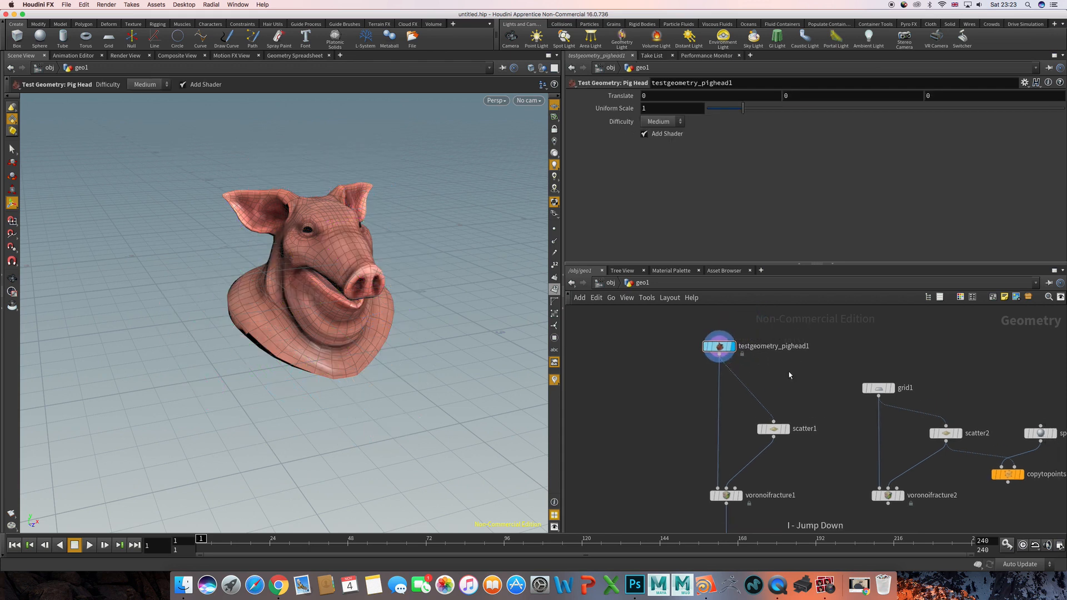
key(Tab)
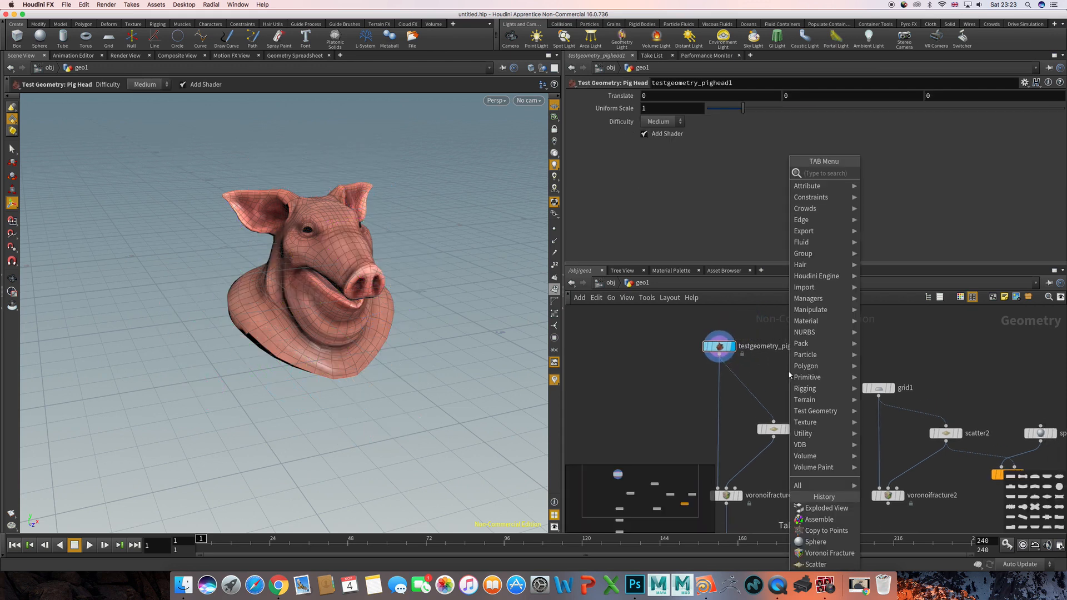
text(iso)
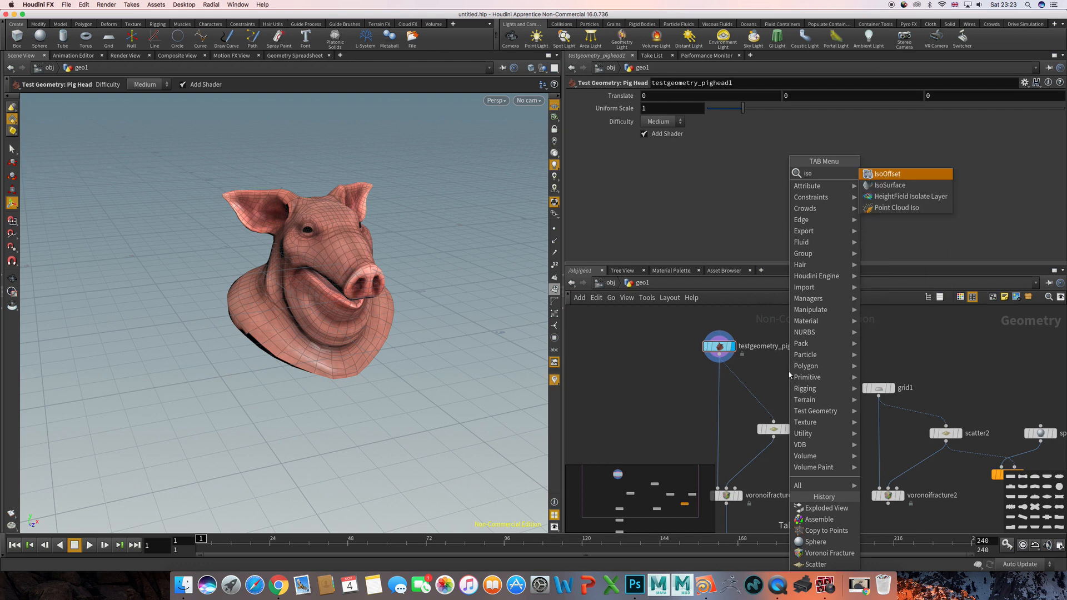
key(Return)
click(788, 371)
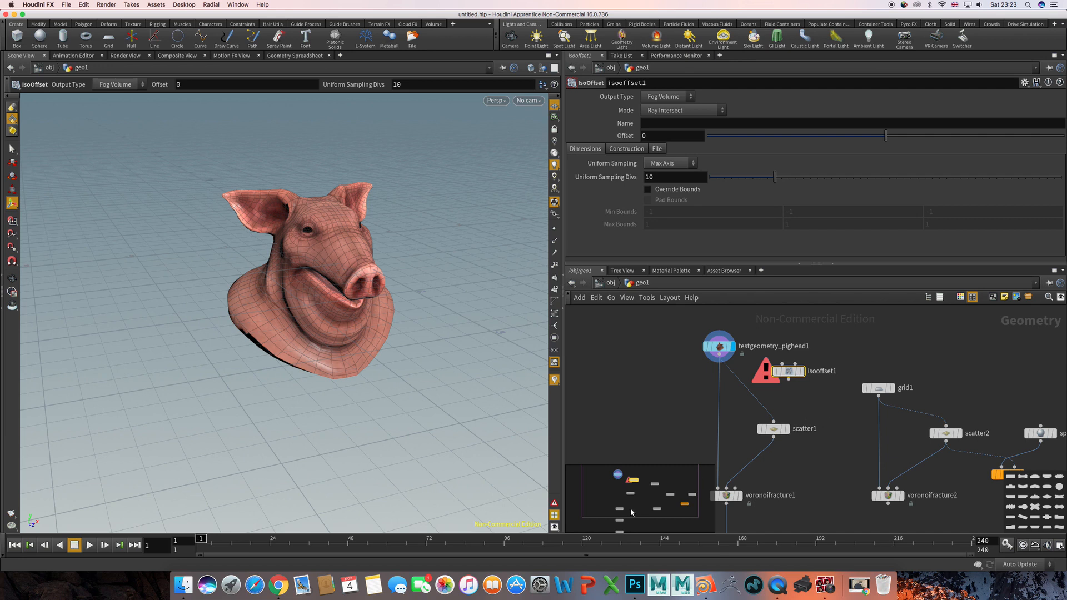
key(o)
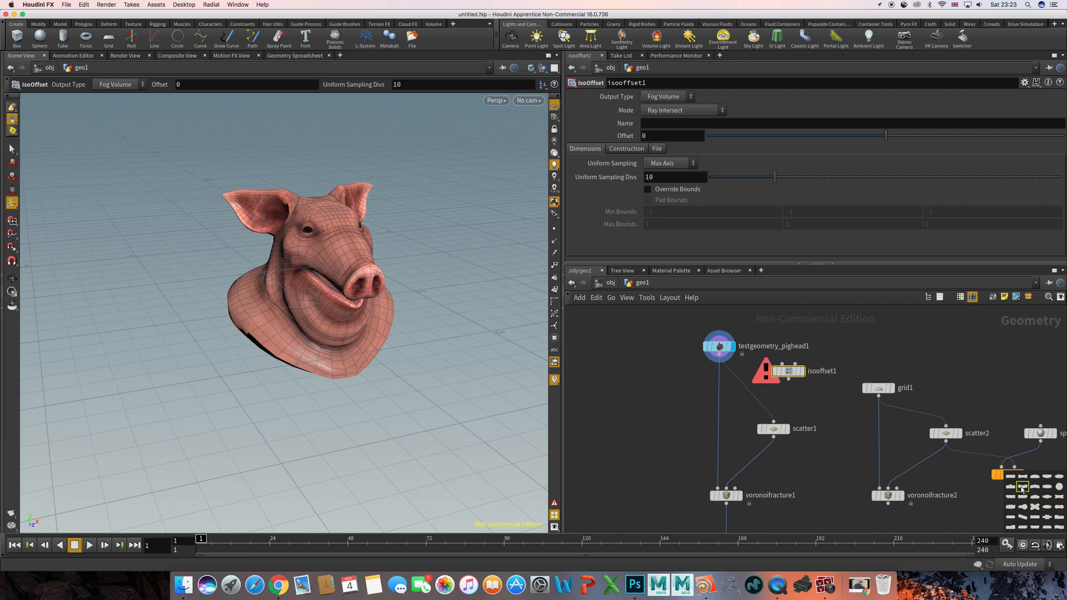
key(z)
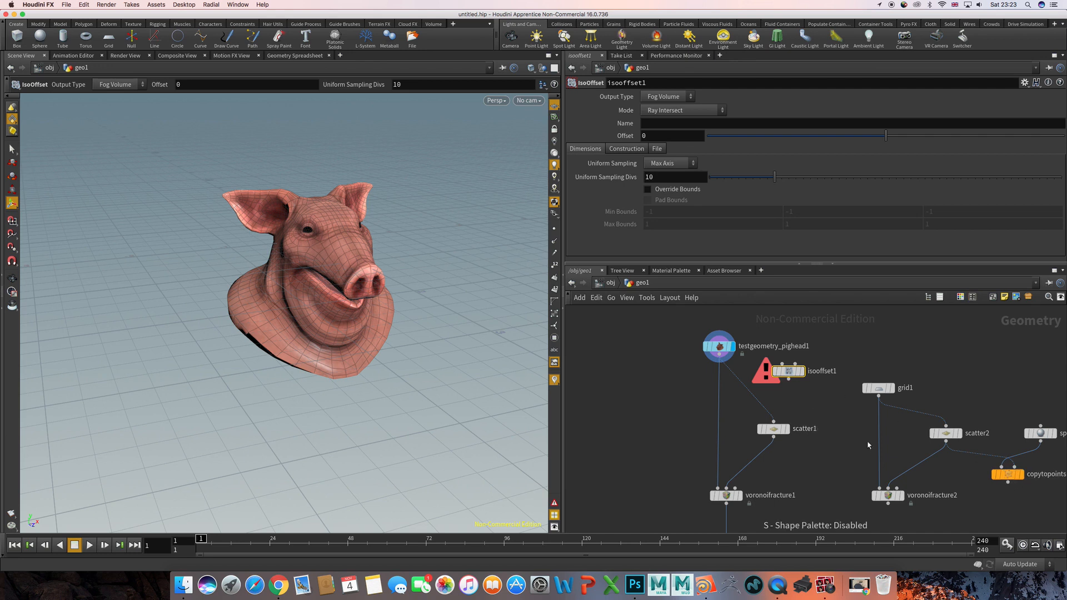
- Wire the pig head source into the IsoOffset node's first input and display the resulting fog volume
middle_drag(775, 360, 785, 385)
right_drag(779, 384, 782, 489)
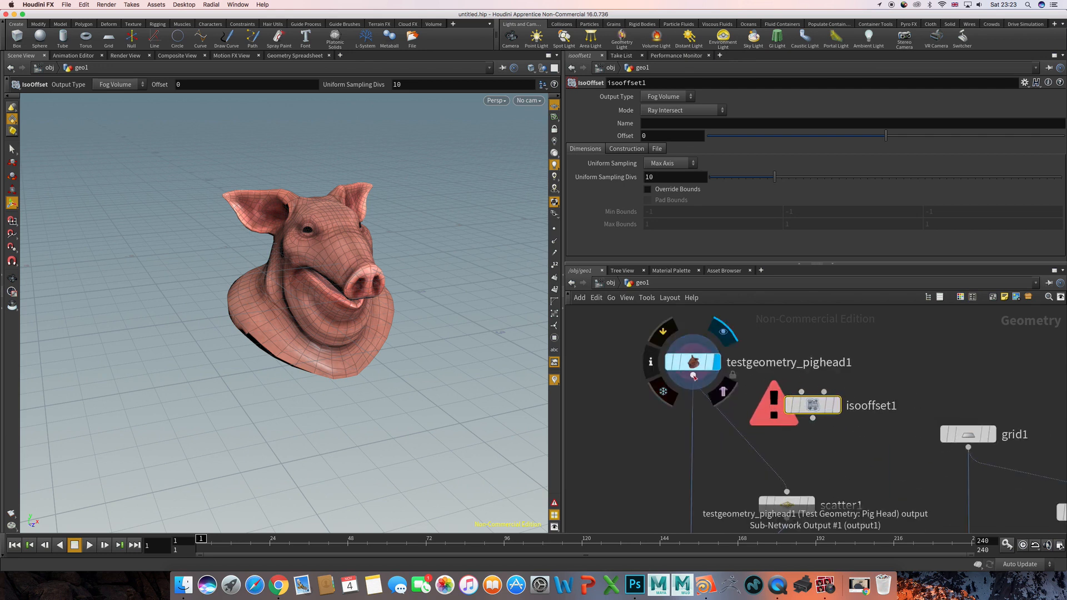
click(693, 375)
click(811, 404)
click(842, 375)
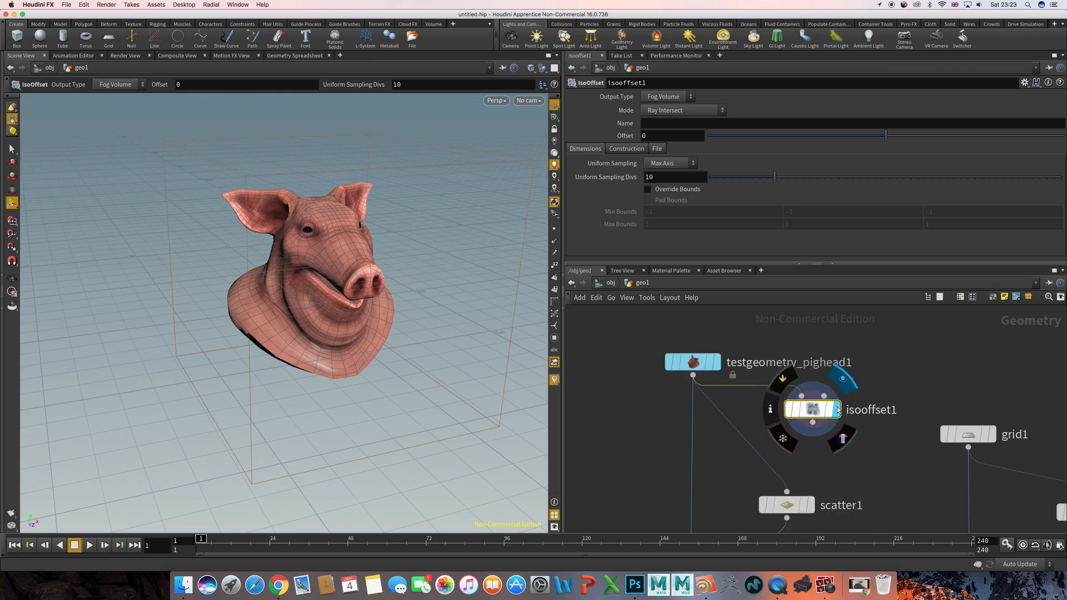
alt+drag(400, 256, 356, 254)
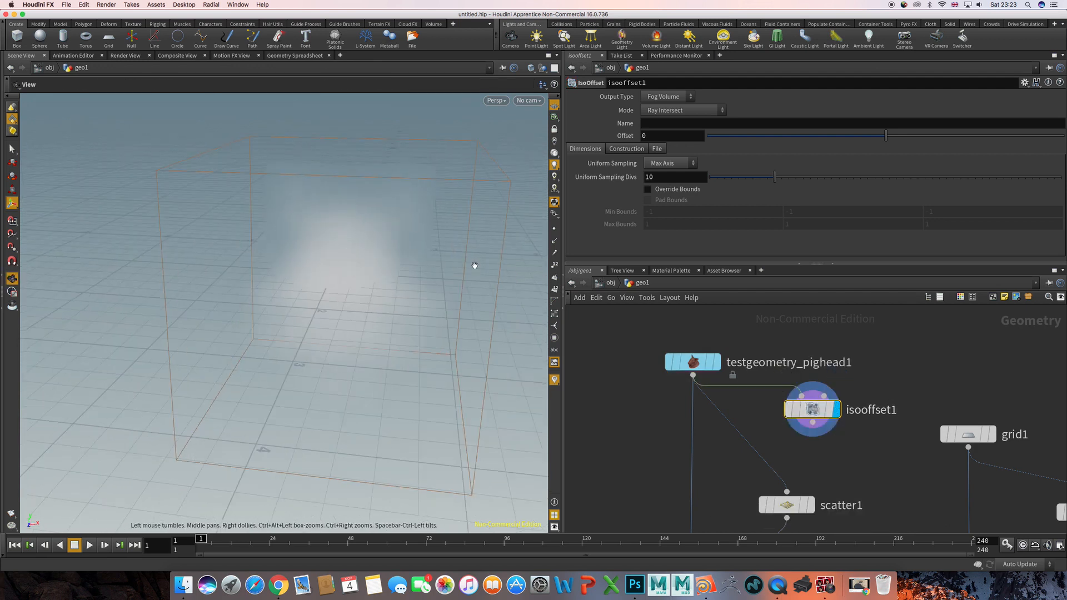
alt+drag(472, 264, 430, 265)
key(d)
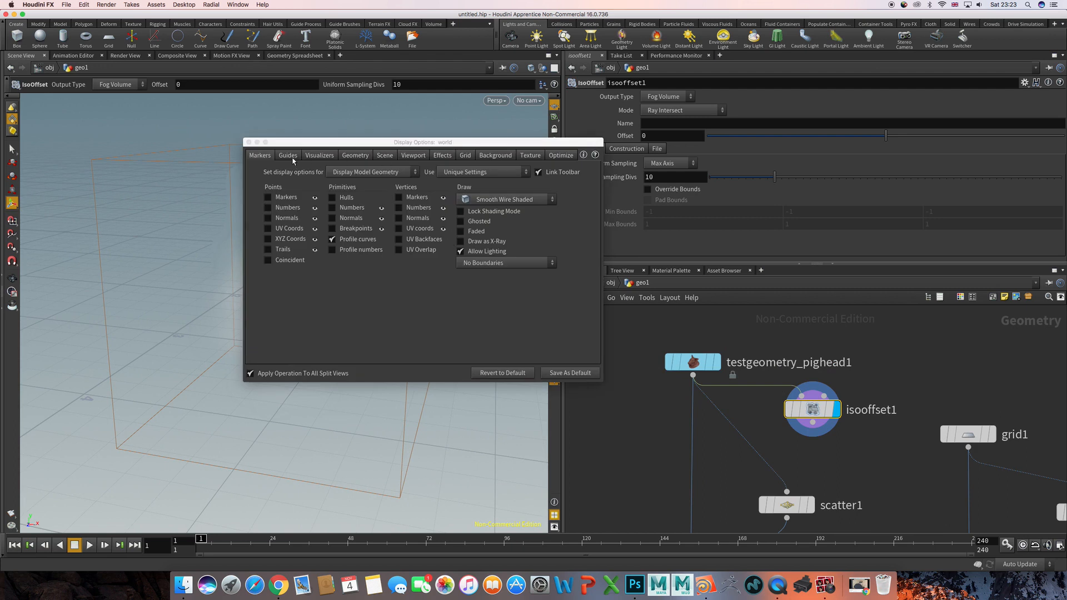
click(487, 144)
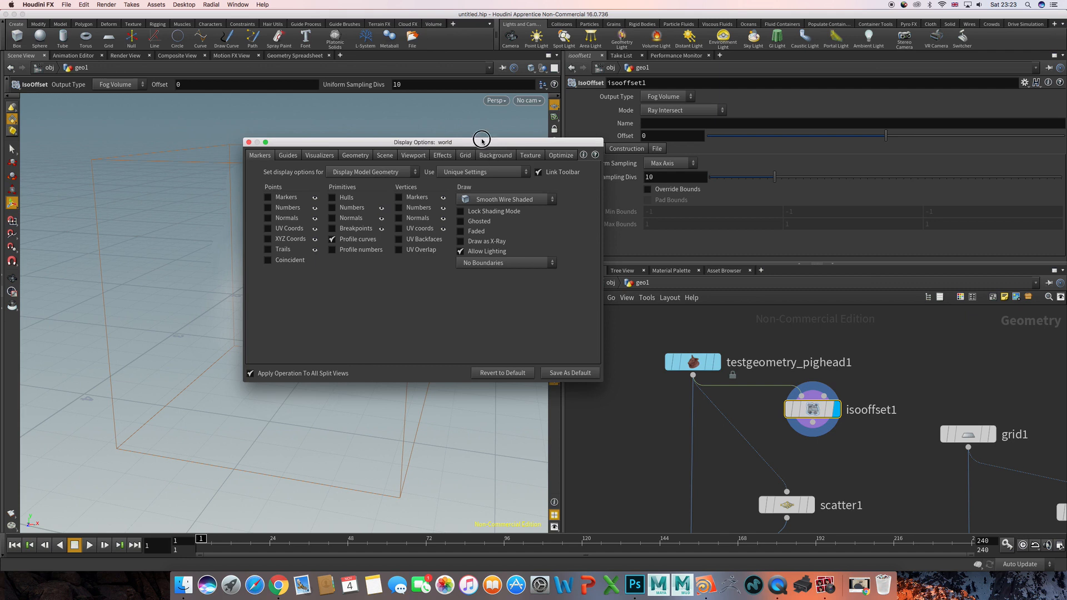
drag(479, 142, 435, 142)
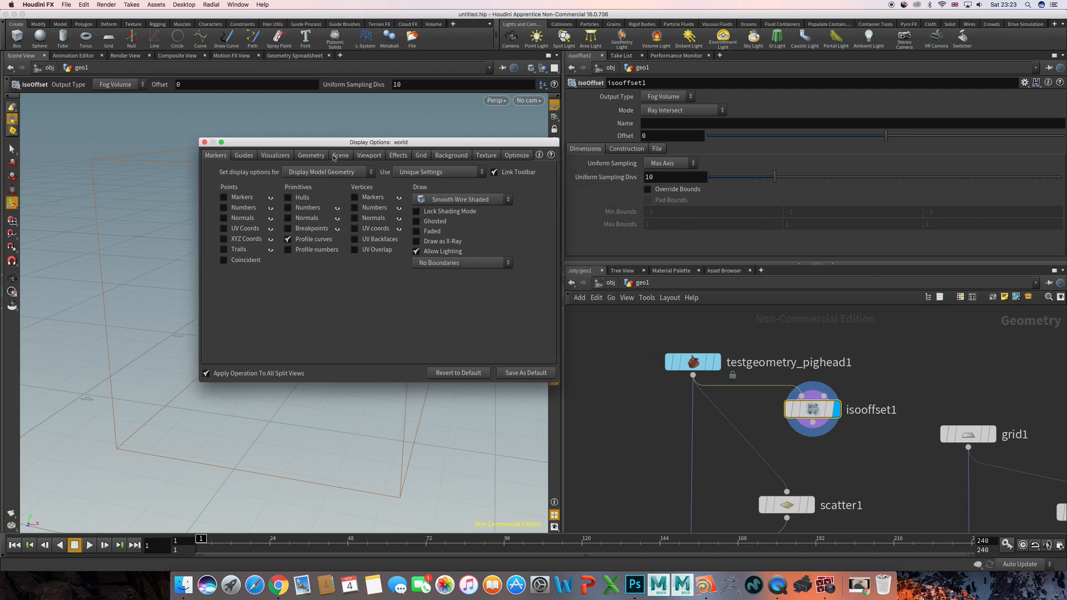
click(203, 142)
key(d)
drag(459, 142, 427, 148)
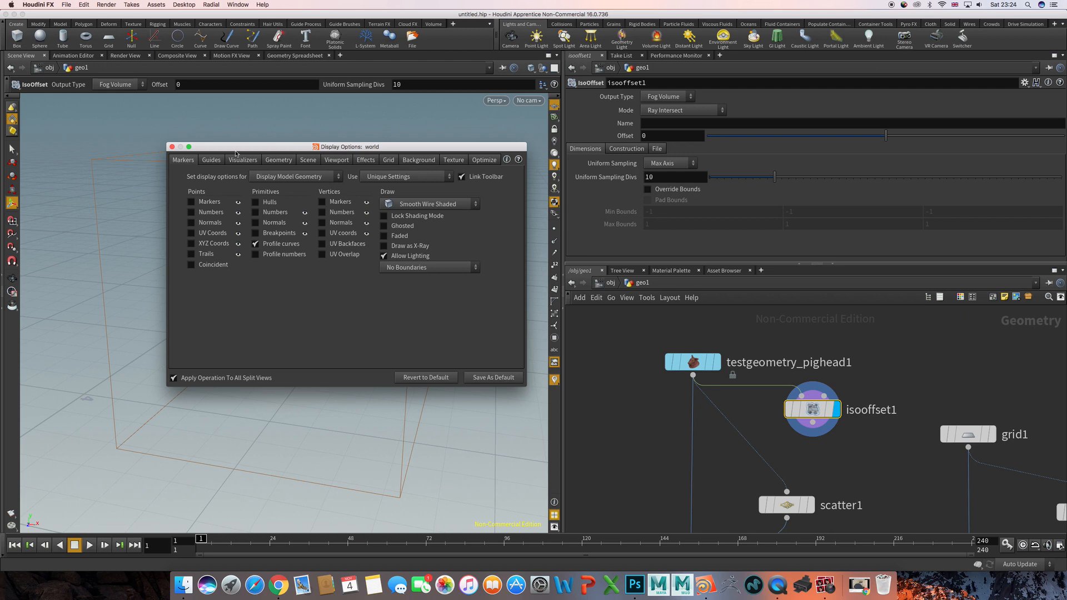
click(172, 147)
- Set the IsoOffset's Uniform Sampling Divs to 50 and check the refined fog volume from several sides
alt+drag(379, 264, 293, 298)
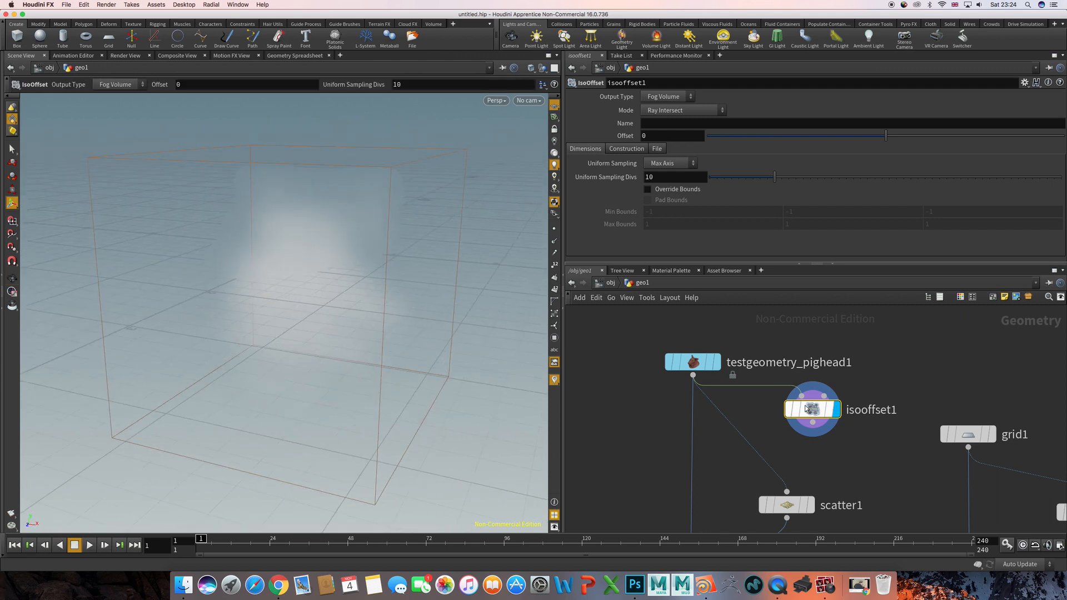
mouse_move(807, 411)
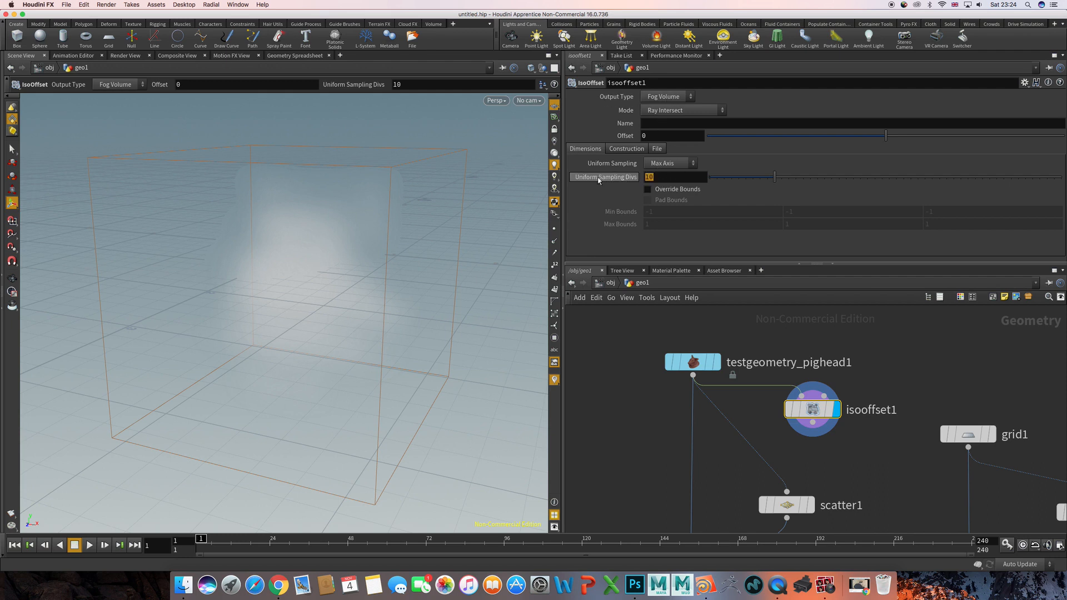
key(Return)
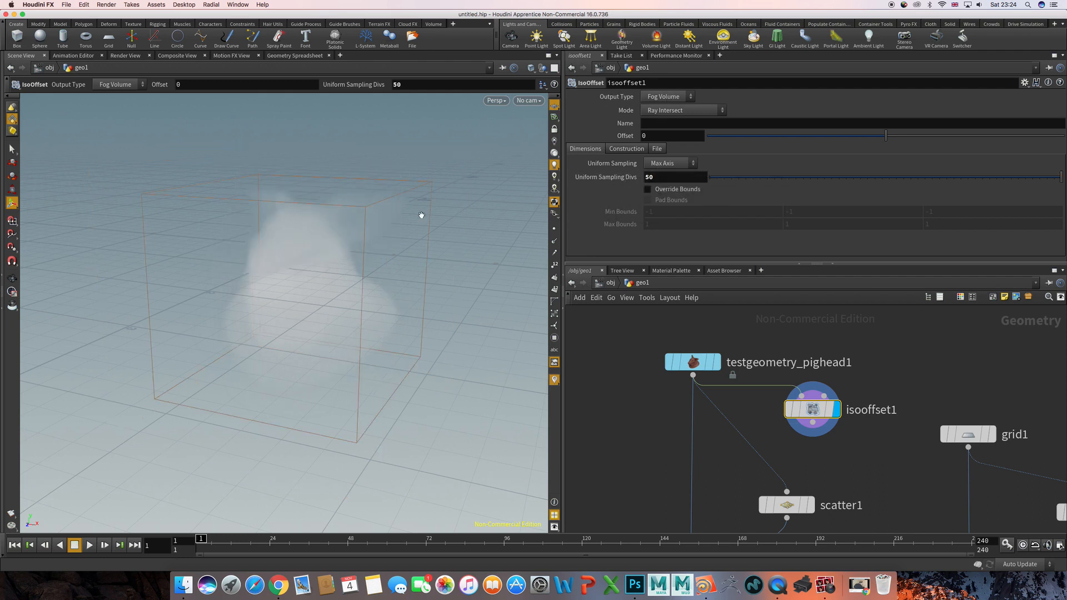
key(Escape)
drag(422, 217, 195, 297)
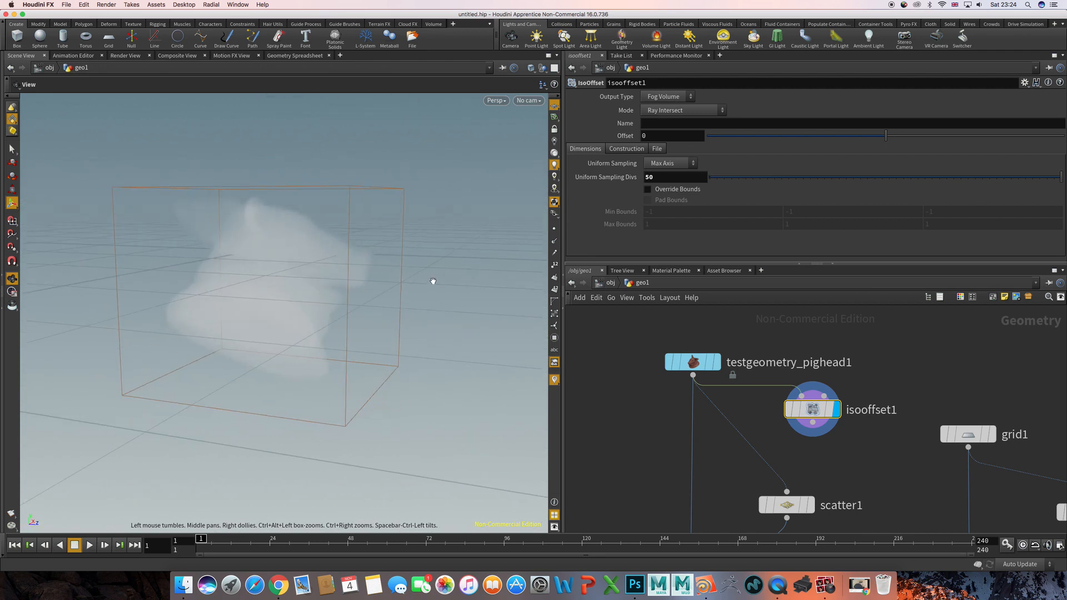
alt+drag(432, 282, 244, 286)
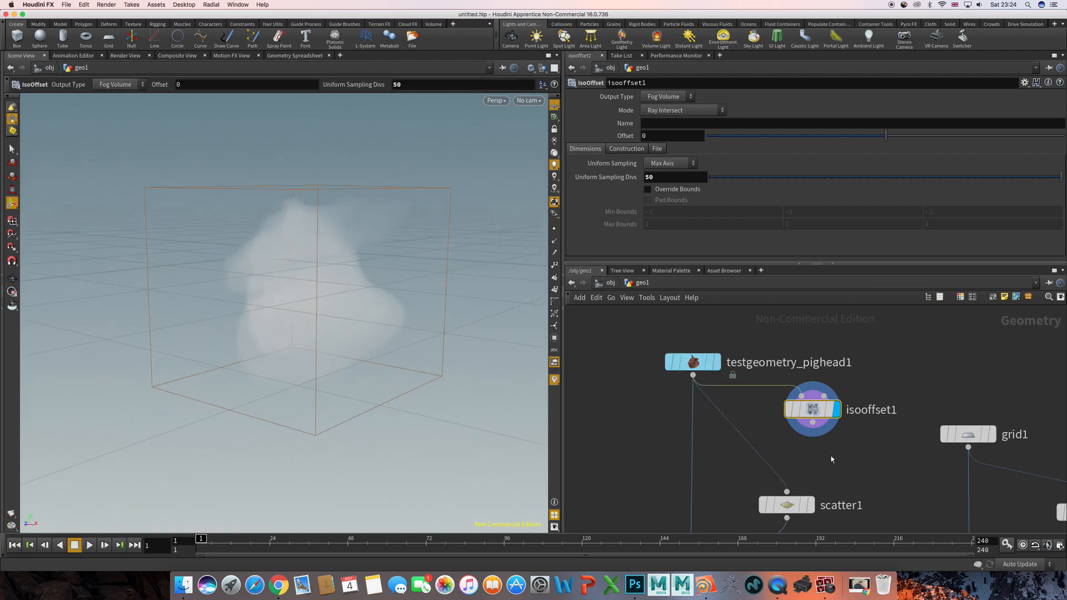
- Align the pig head's Scatter node below IsoOffset and feed it from IsoOffset instead of the pig head source
middle_drag(832, 458, 778, 419)
drag(737, 464, 762, 464)
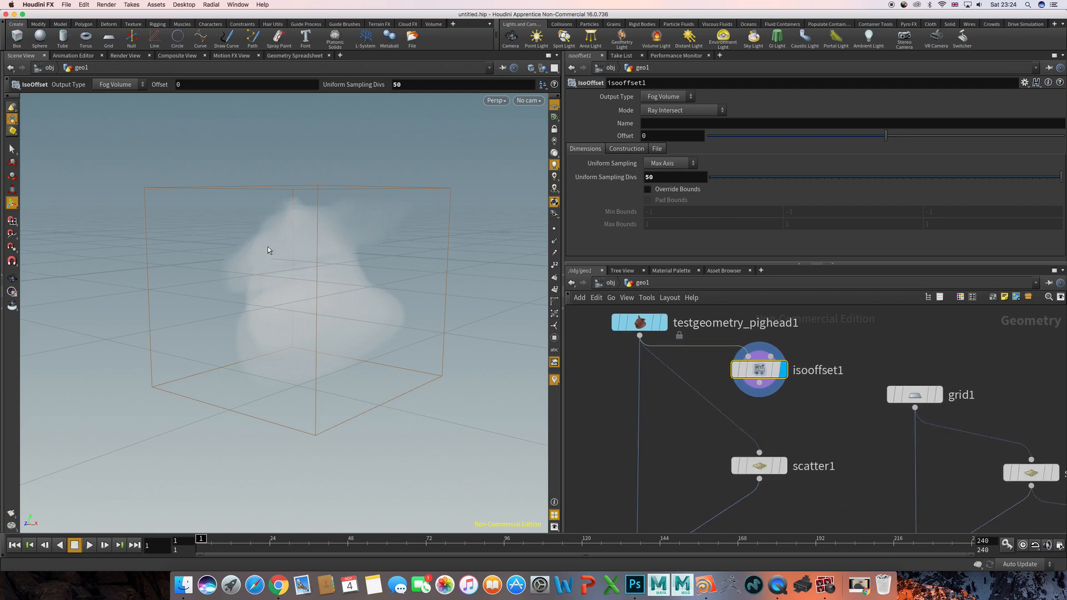
click(722, 417)
click(759, 383)
click(759, 452)
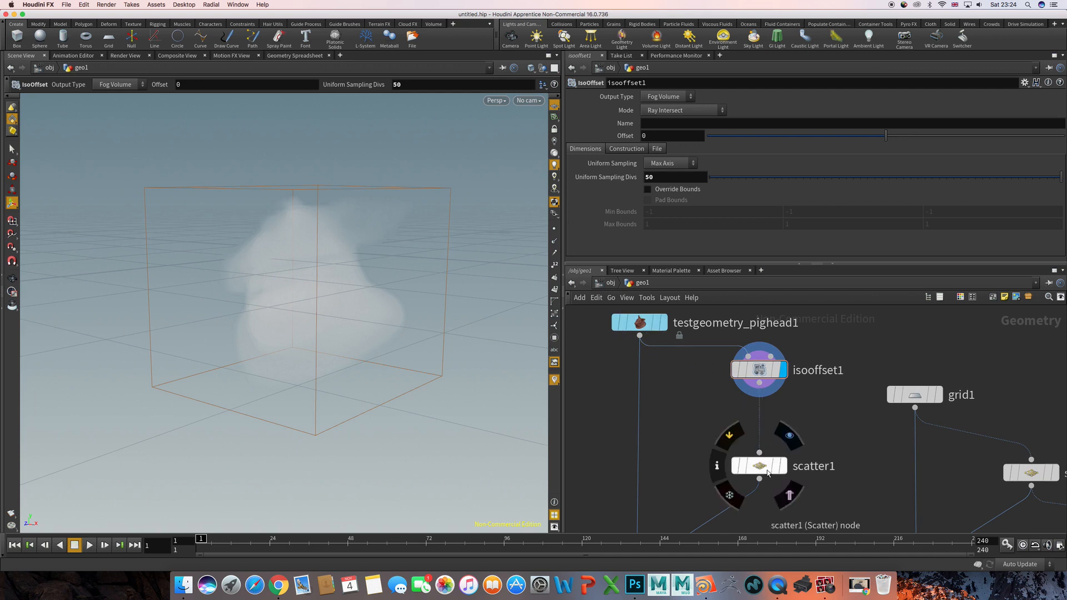
- Select and display the pig head's Scatter node to check the points distributed inside the volume
click(768, 473)
click(782, 466)
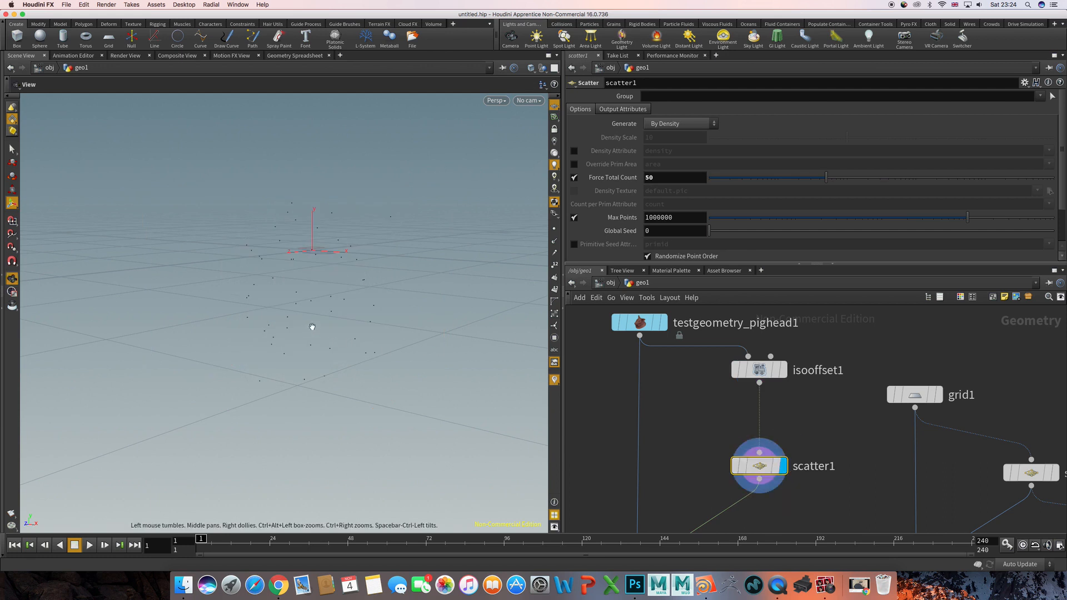
alt+drag(312, 326, 337, 329)
middle_drag(693, 434, 685, 353)
middle_drag(755, 460, 749, 375)
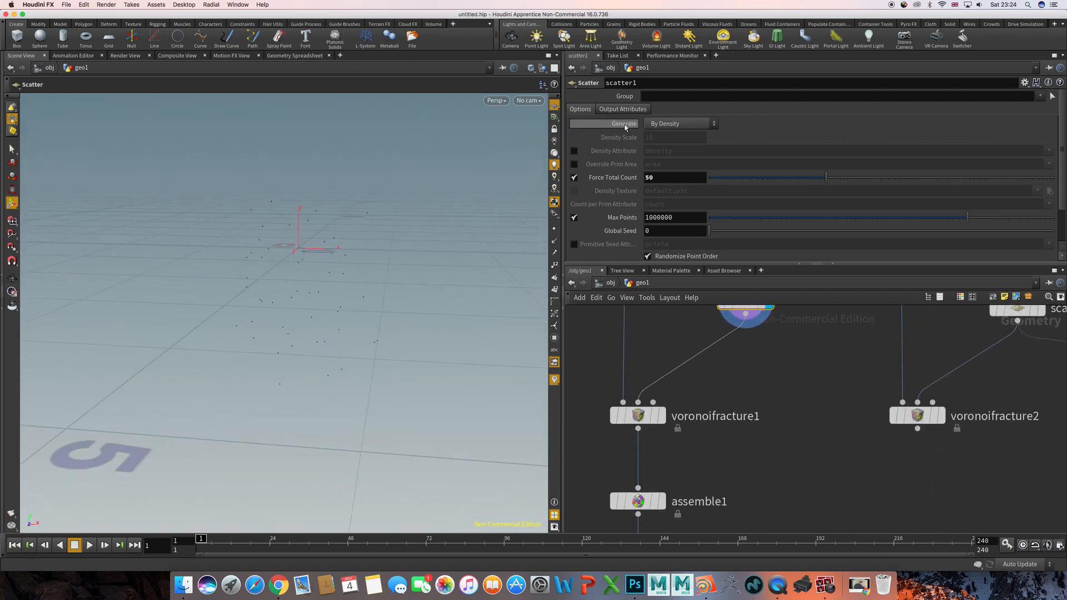
- Display the assembled pig head and its exploded view to examine the new Voronoi pieces from several sides
middle_drag(805, 418, 813, 356)
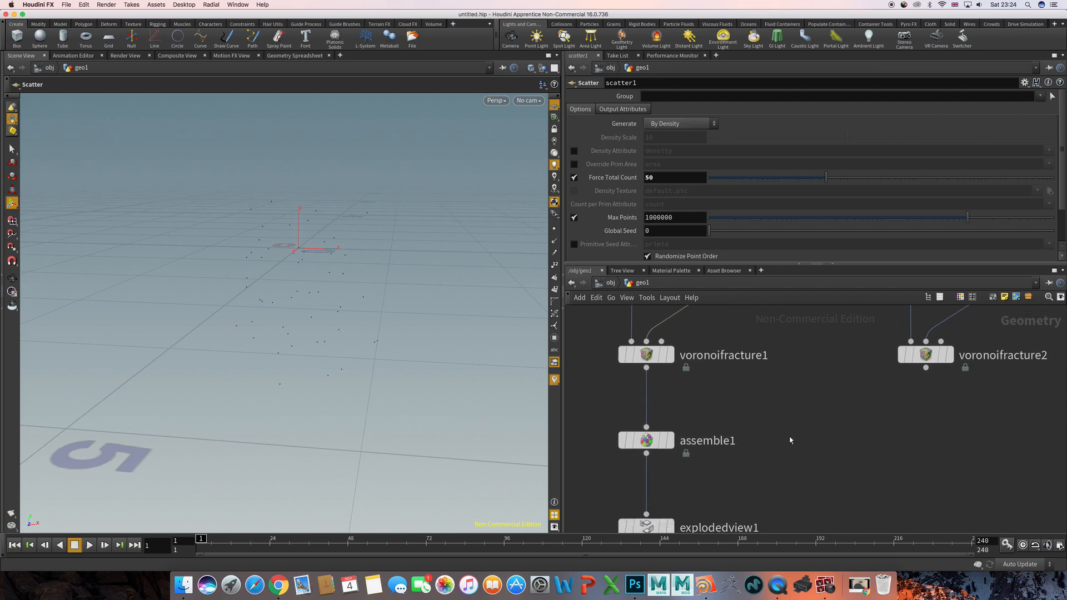
middle_drag(791, 441, 815, 383)
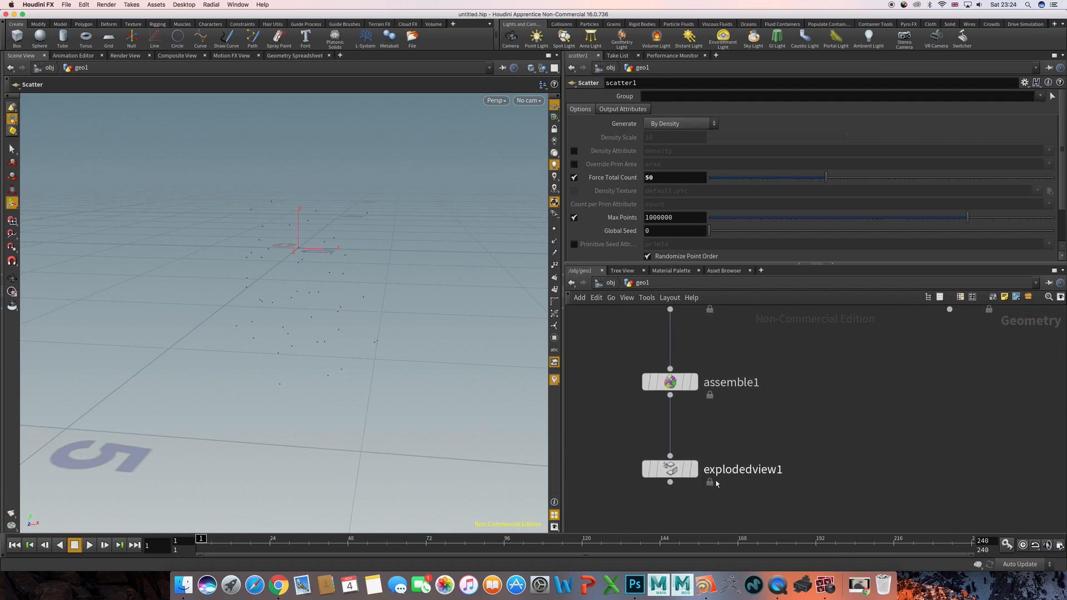
click(693, 382)
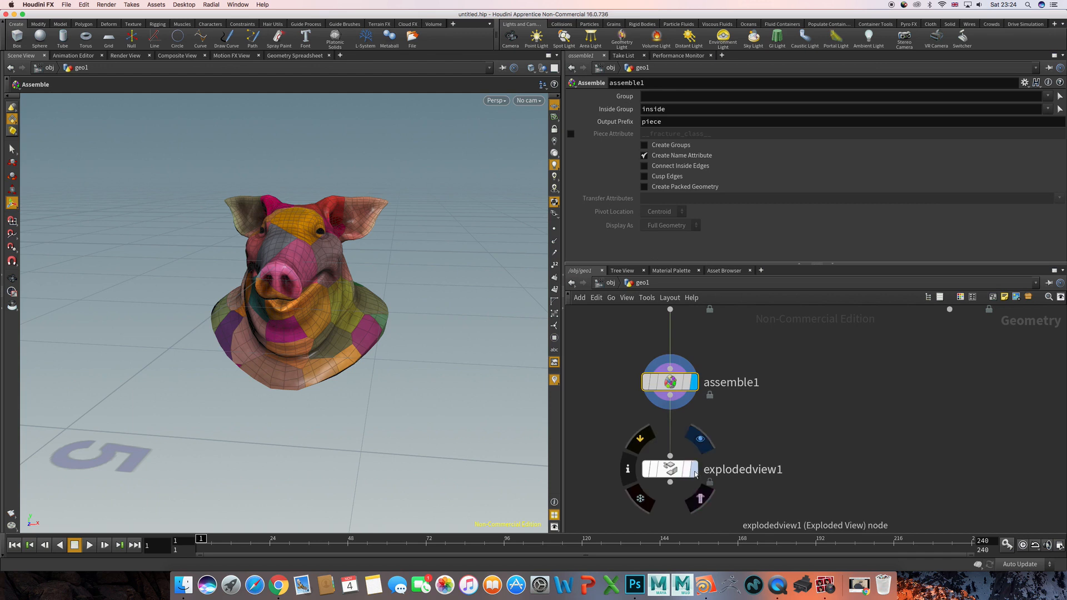
click(693, 470)
drag(406, 328, 443, 234)
scroll(363, 336, up, 5)
alt+right_drag(443, 234, 316, 241)
alt+drag(315, 240, 382, 226)
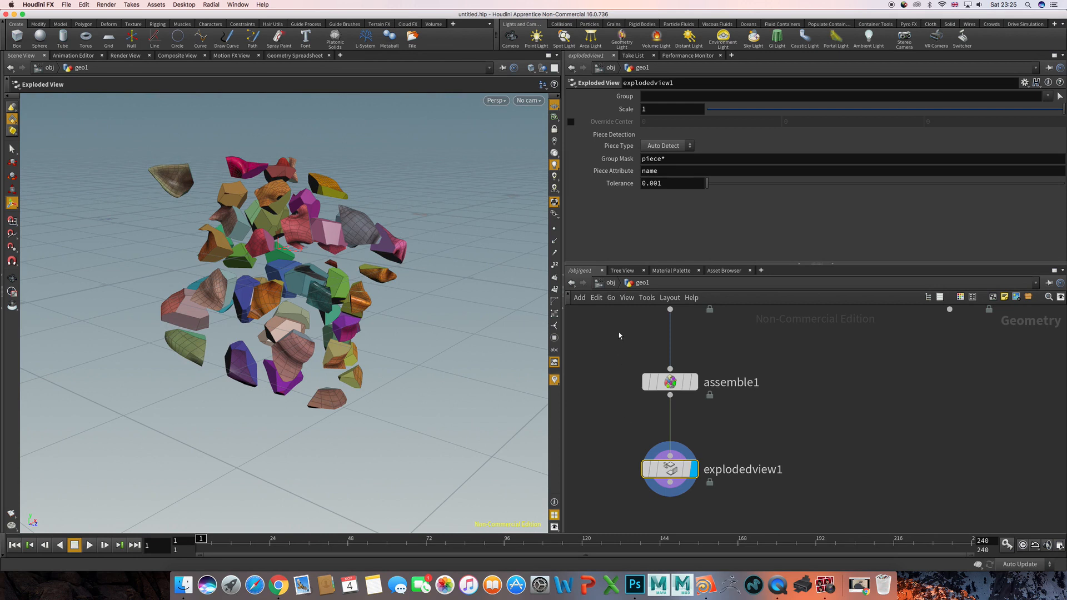
- Move the Exploded View node out of line with Assemble and display the Assemble result, checking the intact head from several sides
drag(670, 461, 834, 456)
click(694, 383)
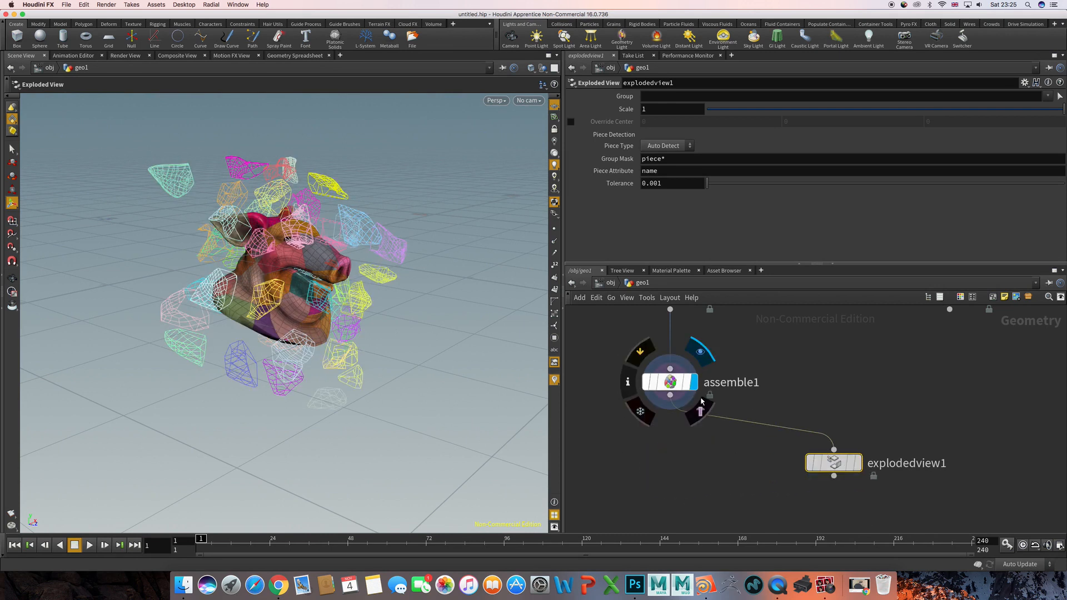
click(676, 447)
alt+drag(325, 286, 254, 287)
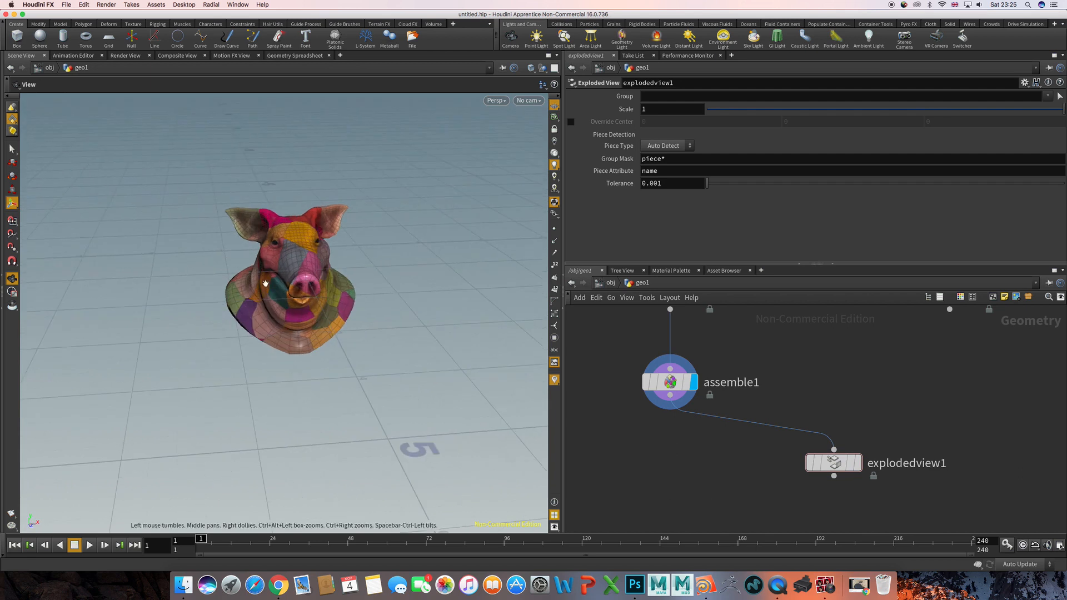
alt+right_drag(265, 283, 363, 275)
mouse_move(363, 275)
alt+mouse_down()
mouse_move(299, 269)
mouse_move(370, 285)
alt+mouse_up()
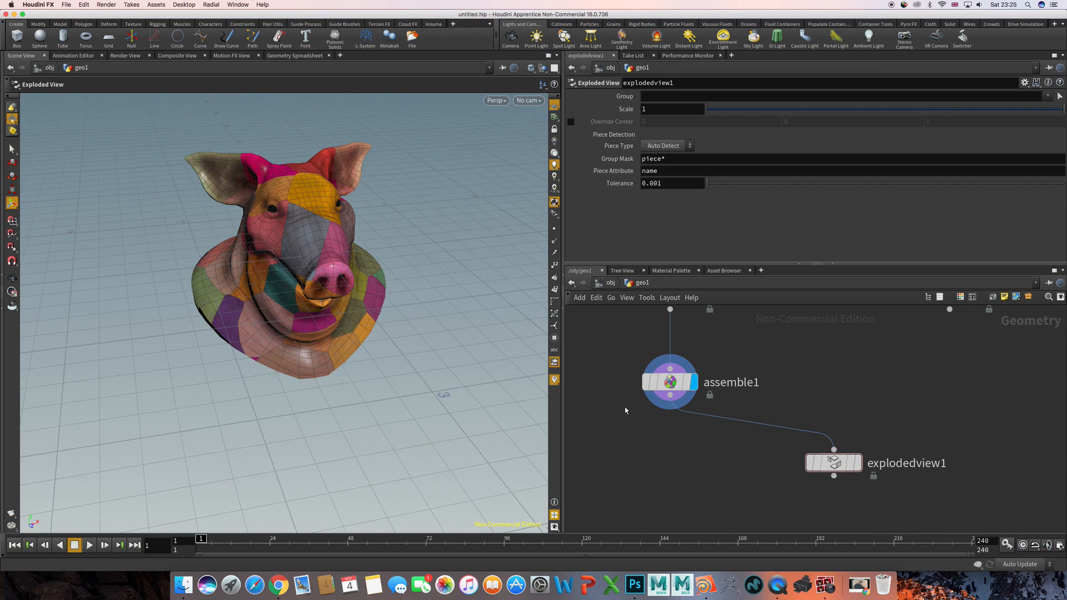
- Go up to the object level, return inside geo1, and move the Exploded View node further away from Assemble
click(607, 283)
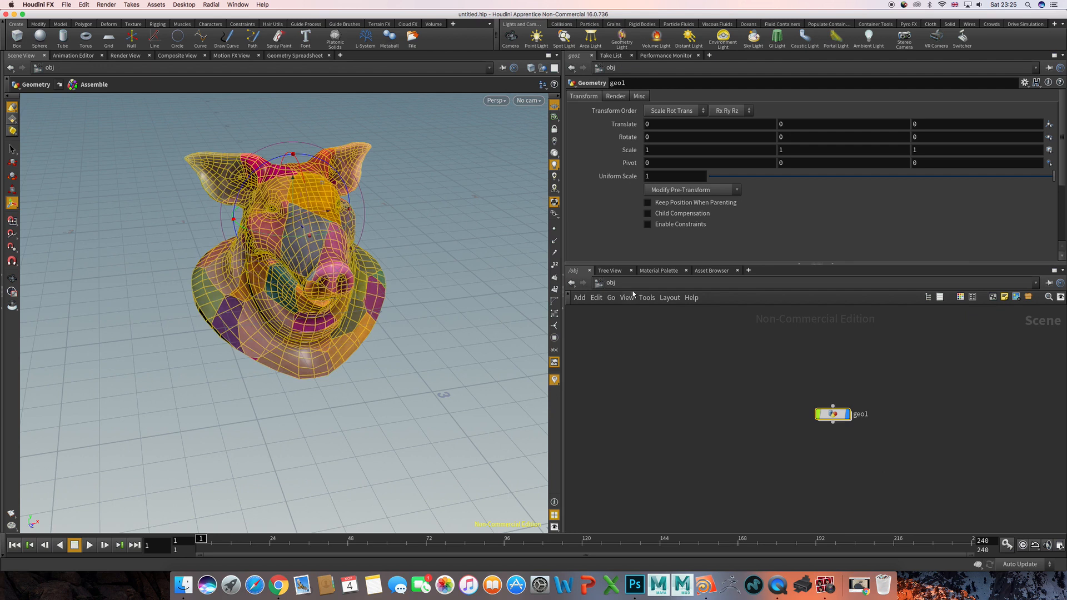
double_click(833, 413)
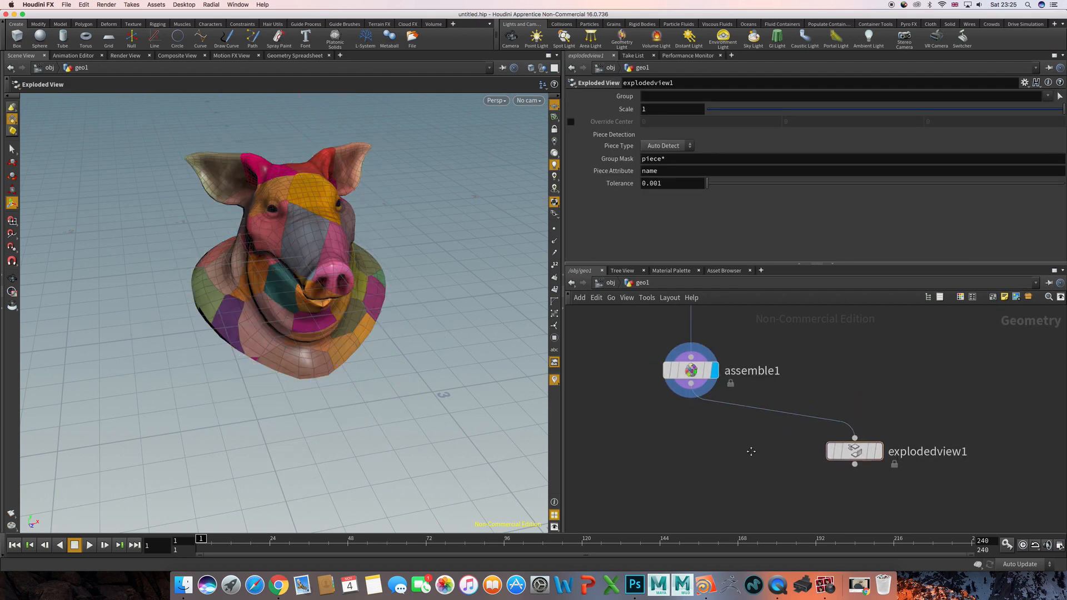
drag(870, 431, 930, 431)
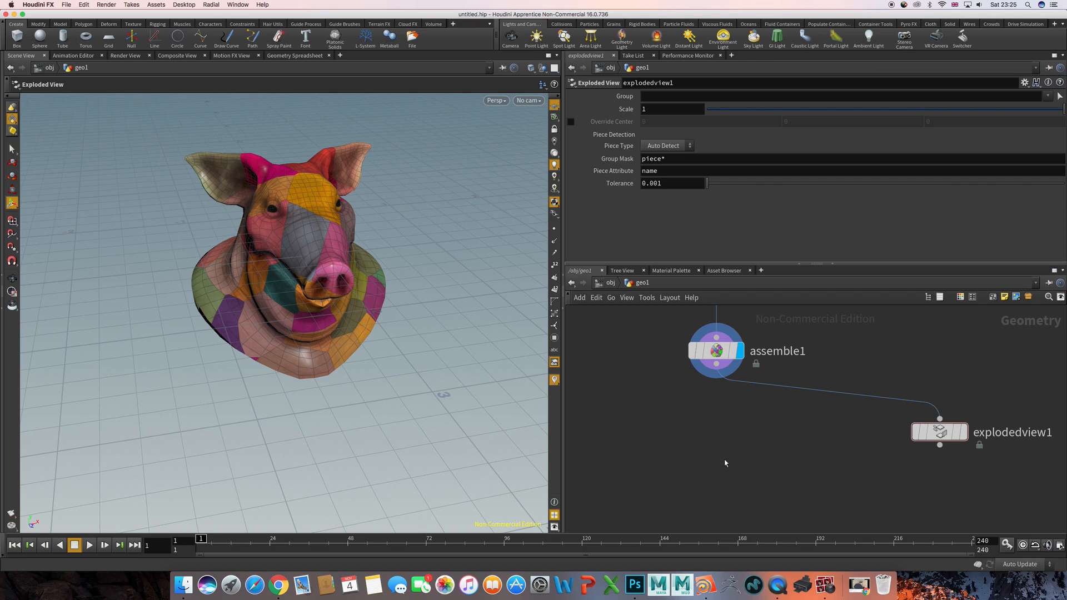
- Select the Assemble node and examine its point and primitive counts in the node info
click(716, 351)
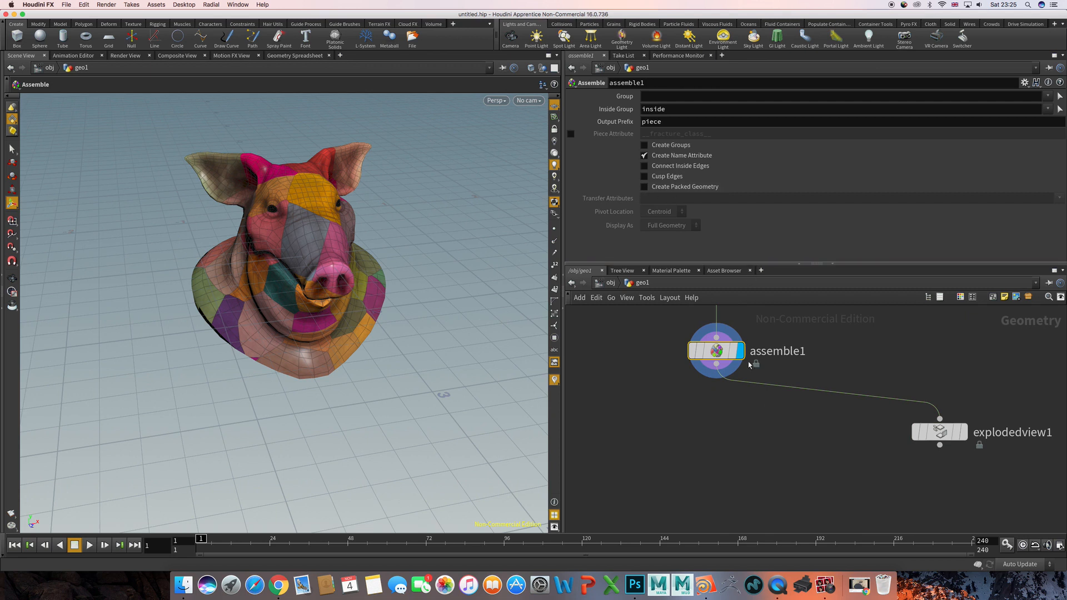
mouse_move(733, 358)
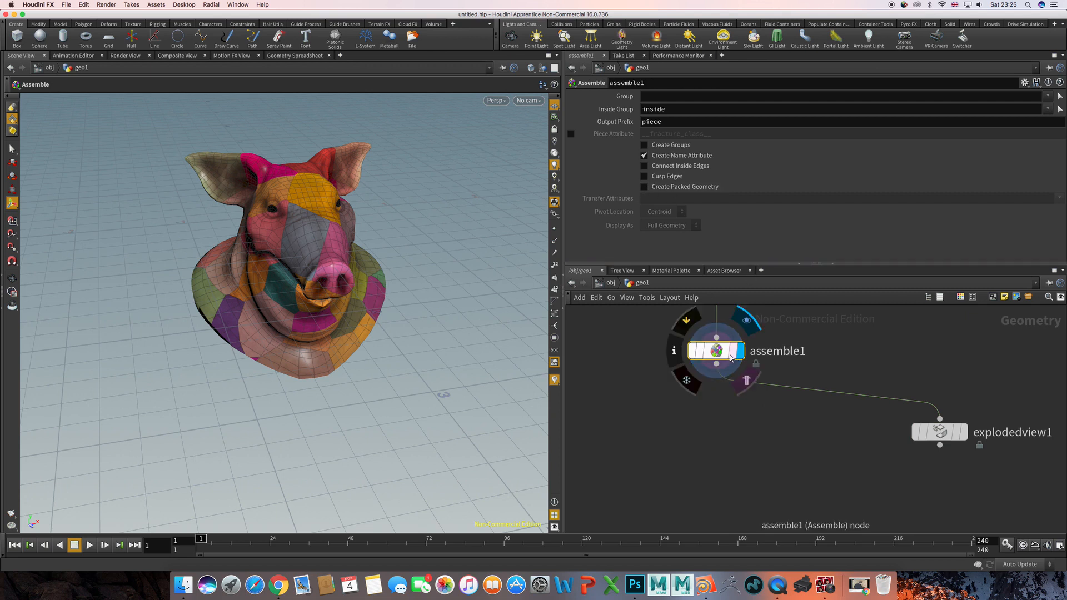
click(685, 355)
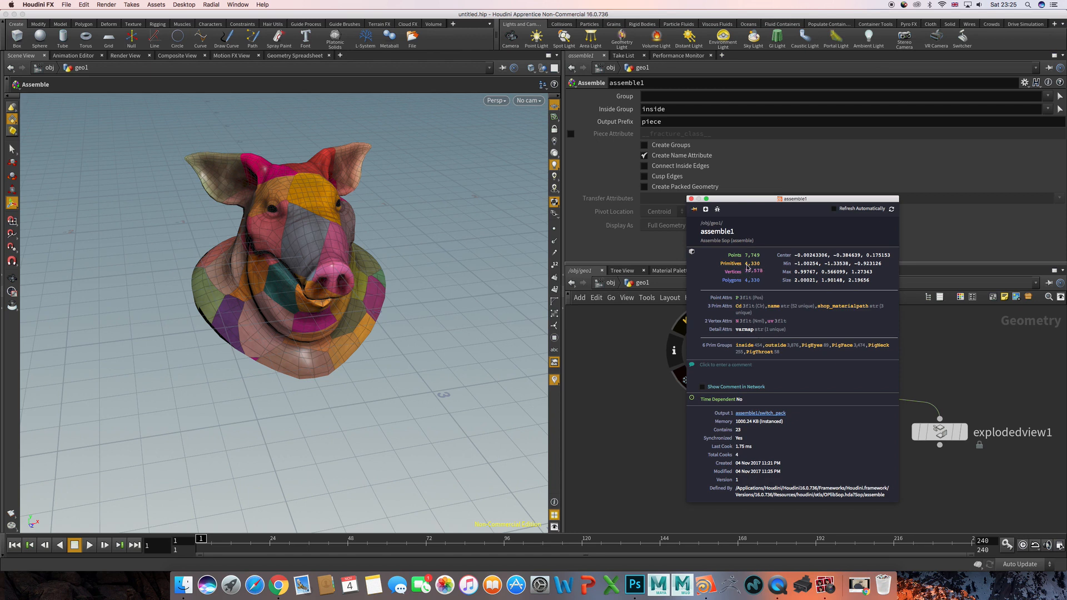
click(691, 199)
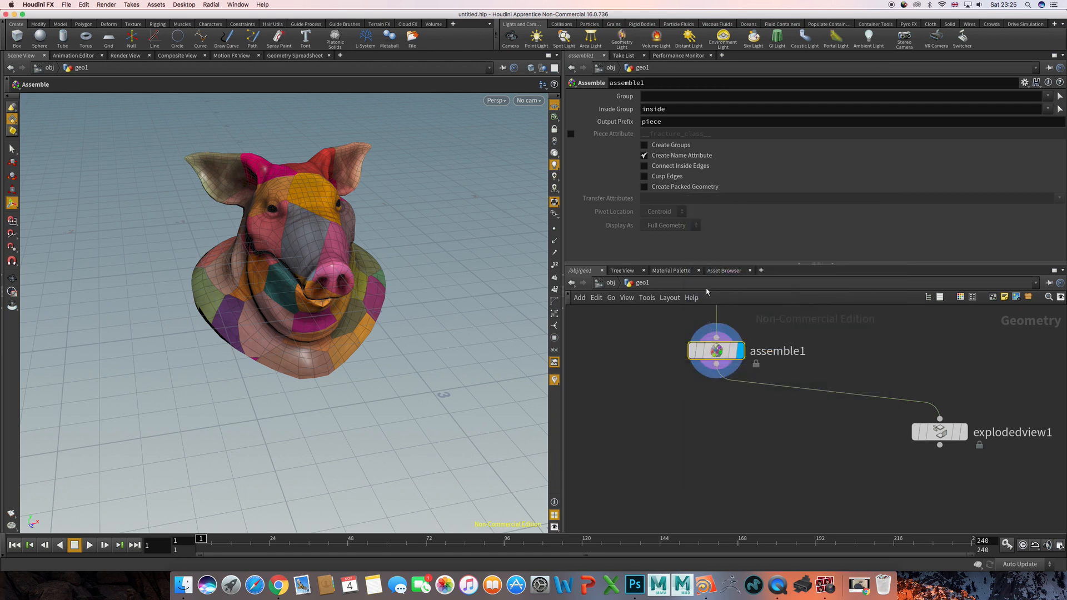
- Enable Create Packed Geometry on the Assemble node and check its node info again
click(644, 187)
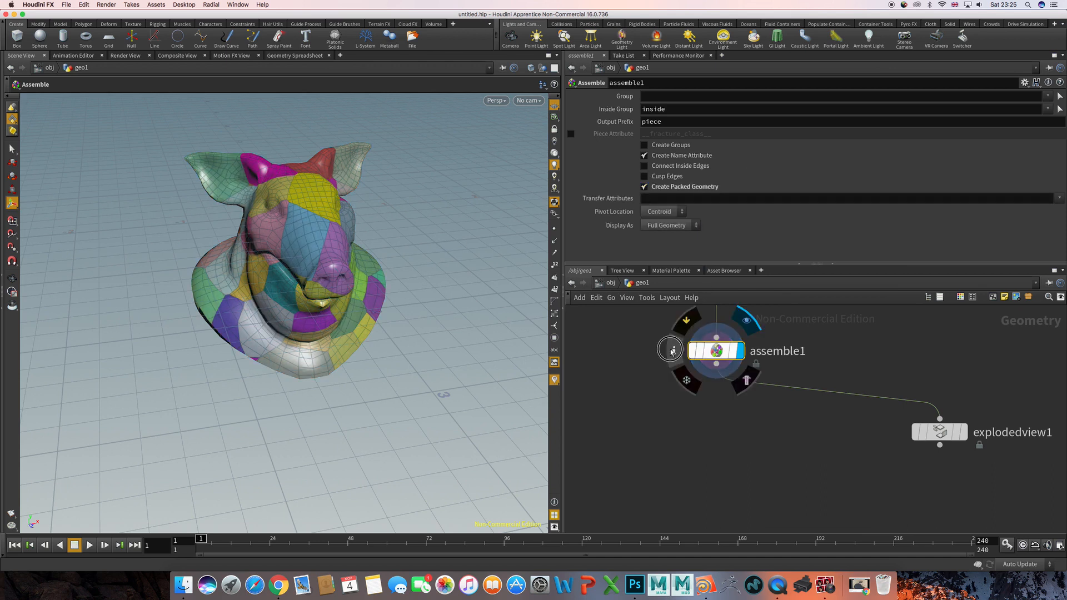
click(672, 350)
click(684, 214)
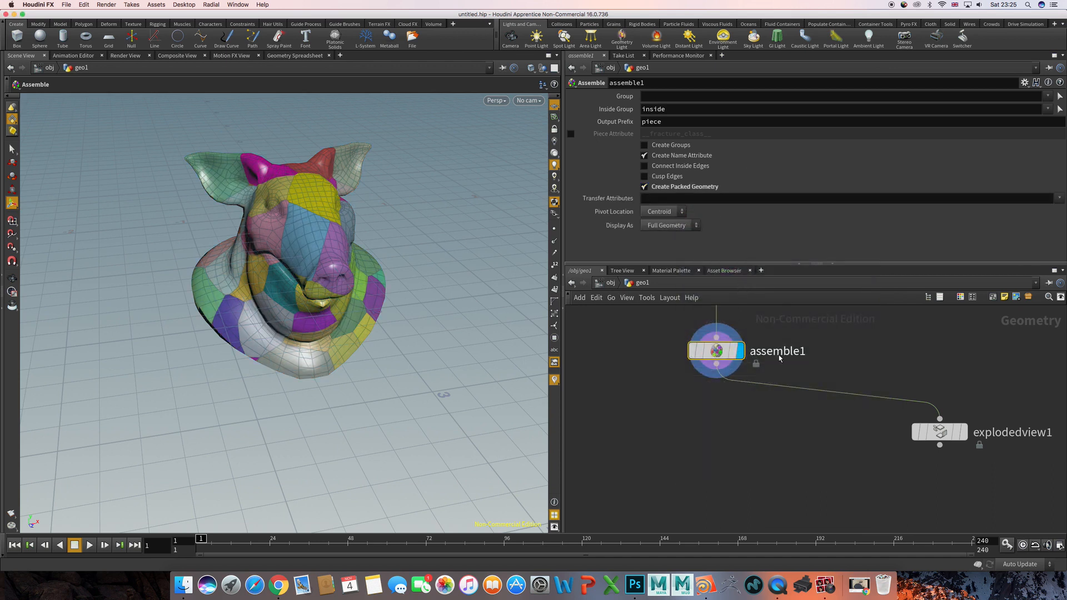
- Check scatter1's Force Total Count against the packed pieces, reselect the Assemble node and look over the packed pig head
middle_drag(864, 327, 809, 503)
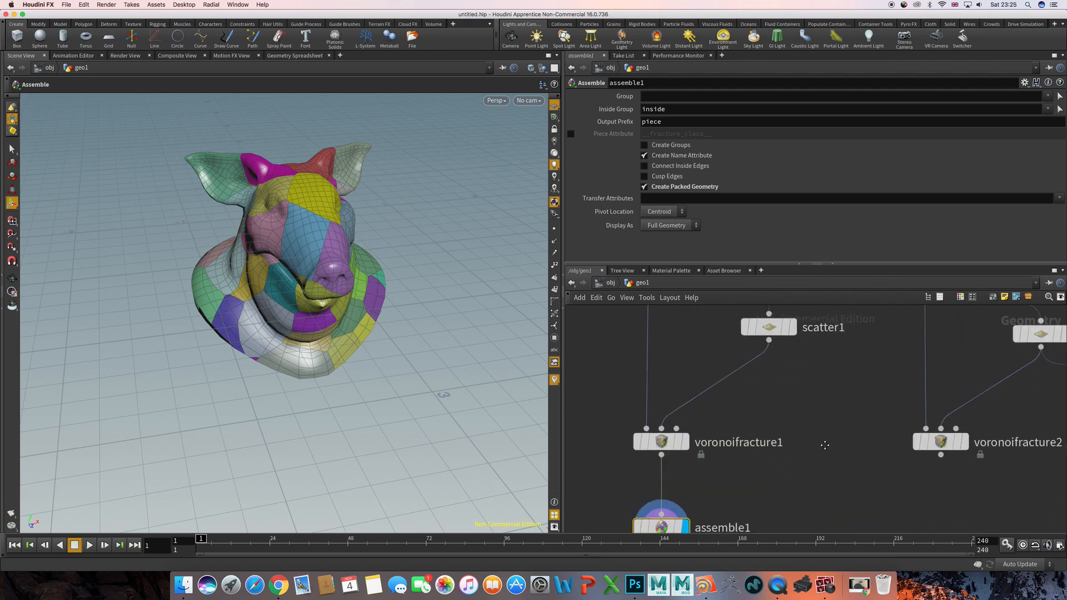
click(773, 331)
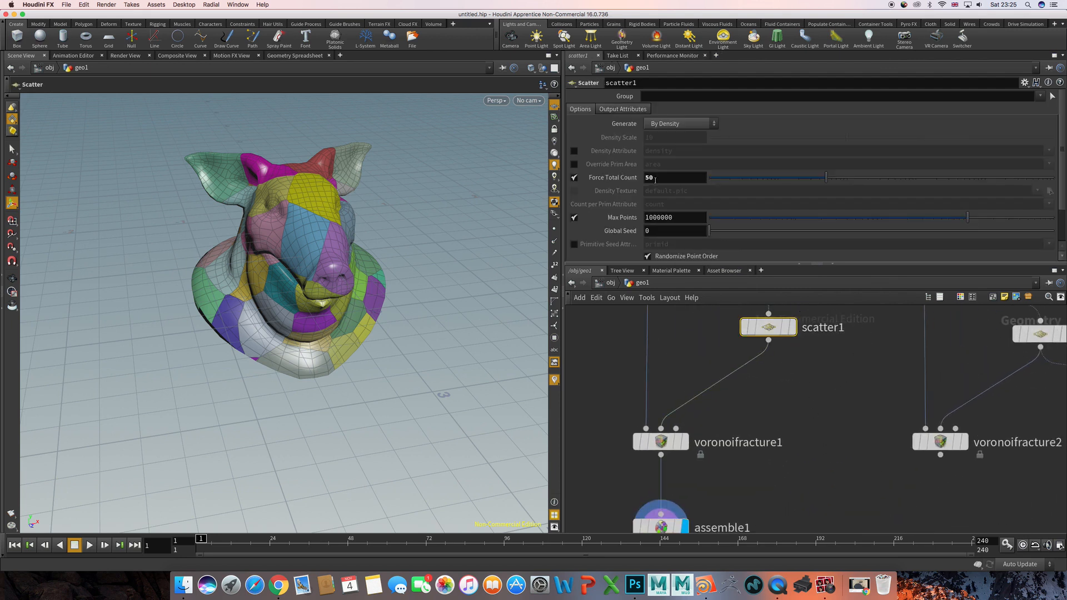
middle_drag(777, 323, 781, 246)
click(666, 450)
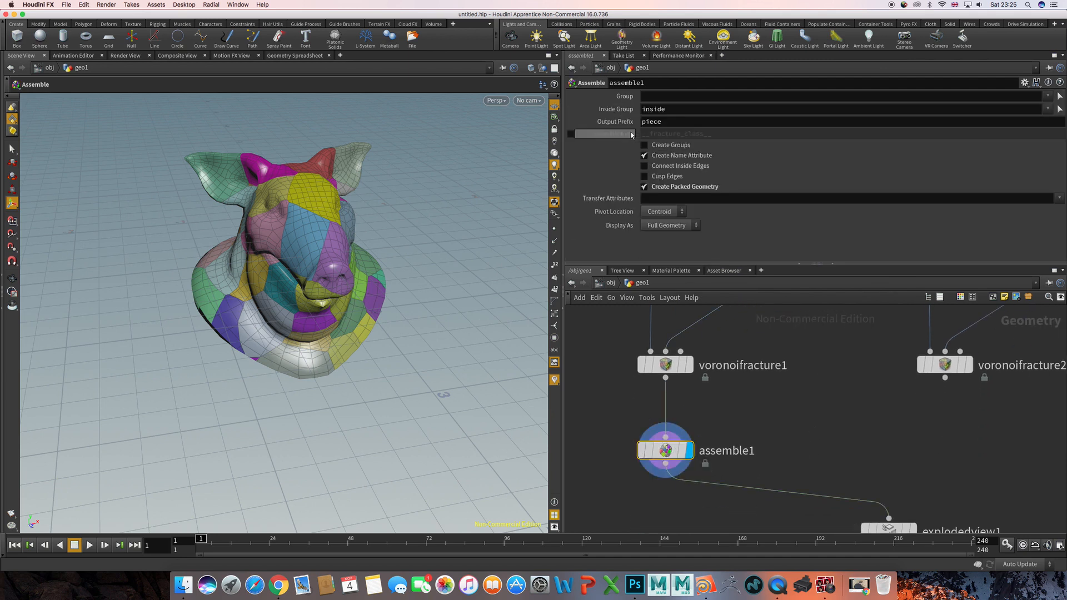
key(Escape)
alt+right_drag(441, 287, 386, 312)
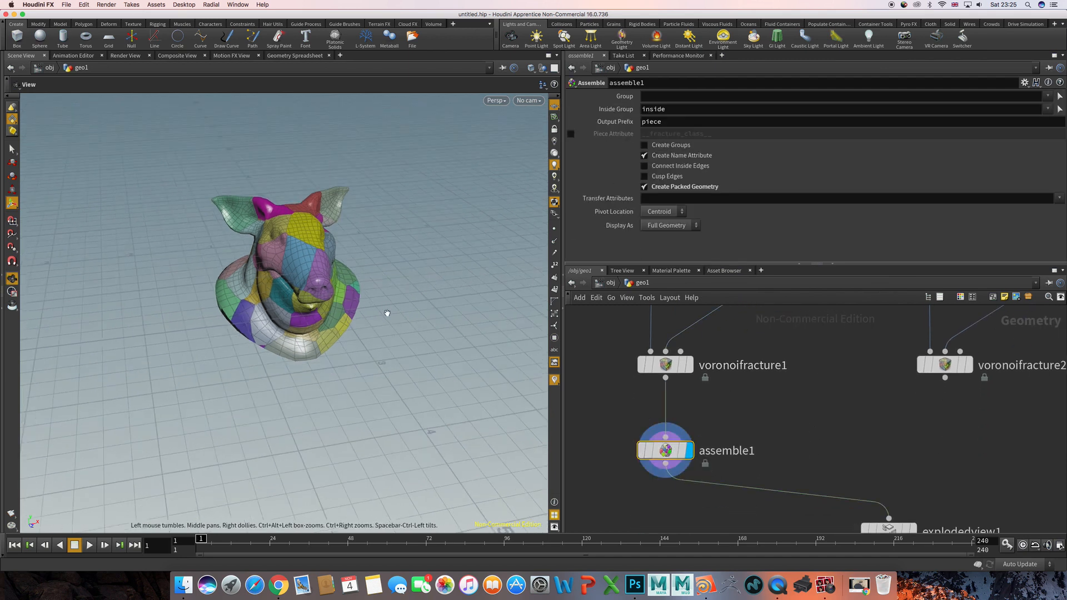
alt+drag(385, 311, 361, 319)
- Add a DOP Network node below the Assemble node
middle_drag(684, 528, 728, 453)
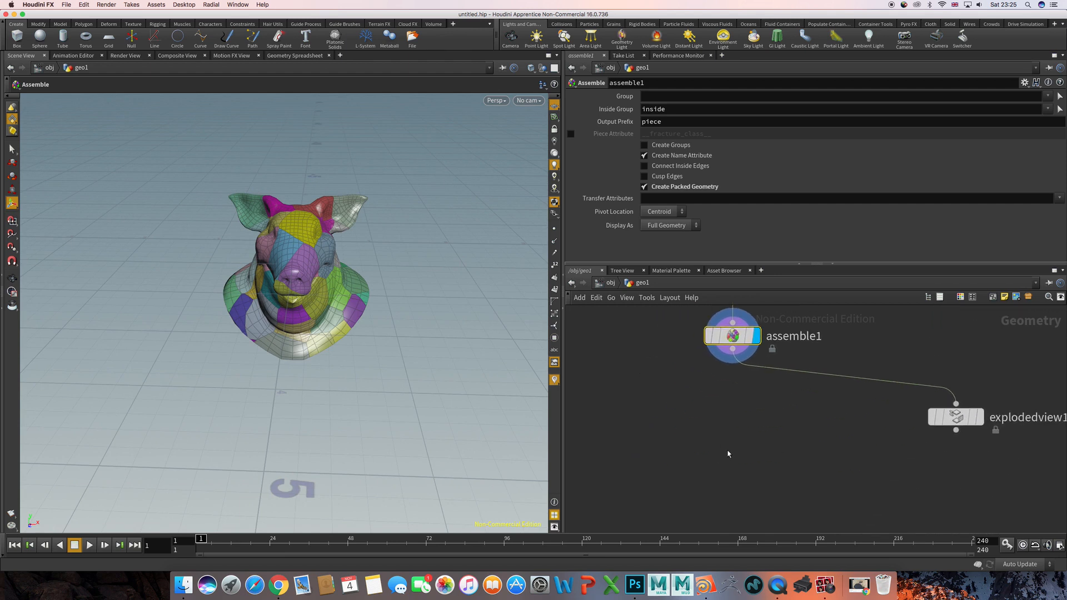
key(Tab)
text(dop)
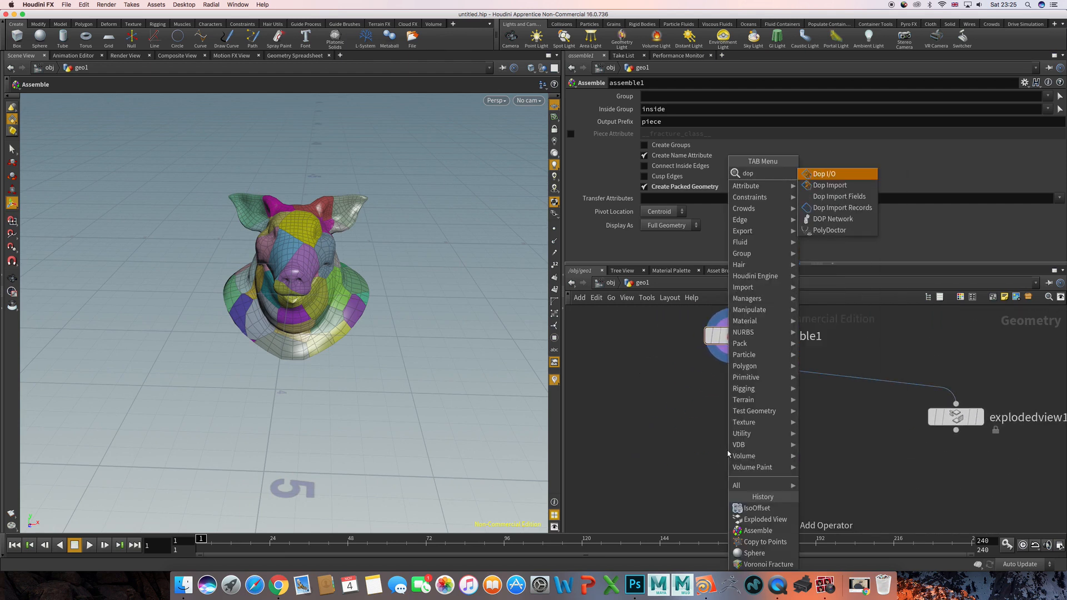
key(Down)
key(Down)
key(Down)
key(Down)
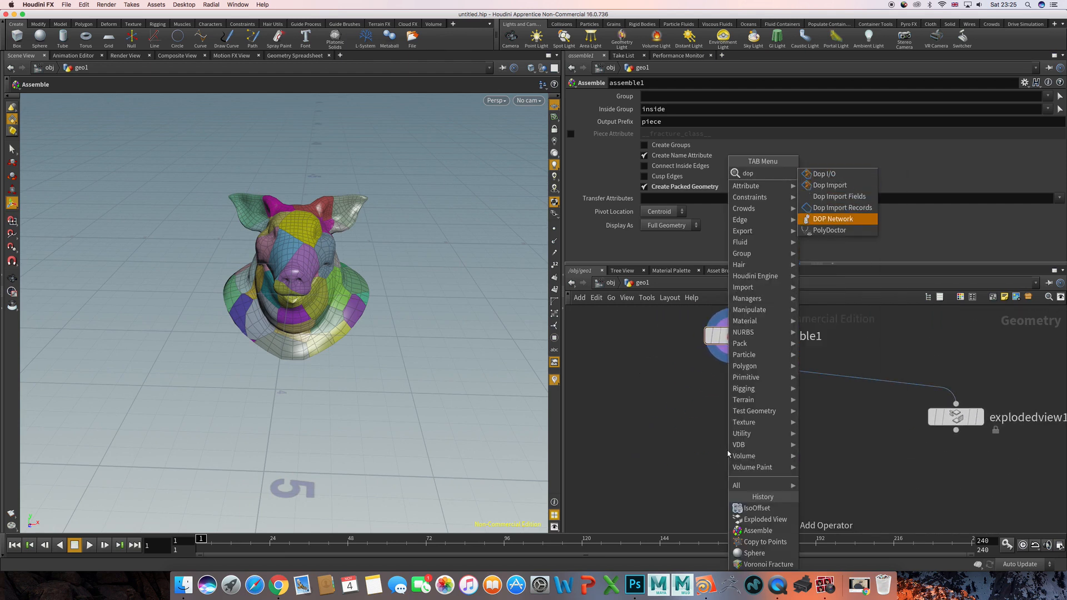
key(Escape)
click(727, 454)
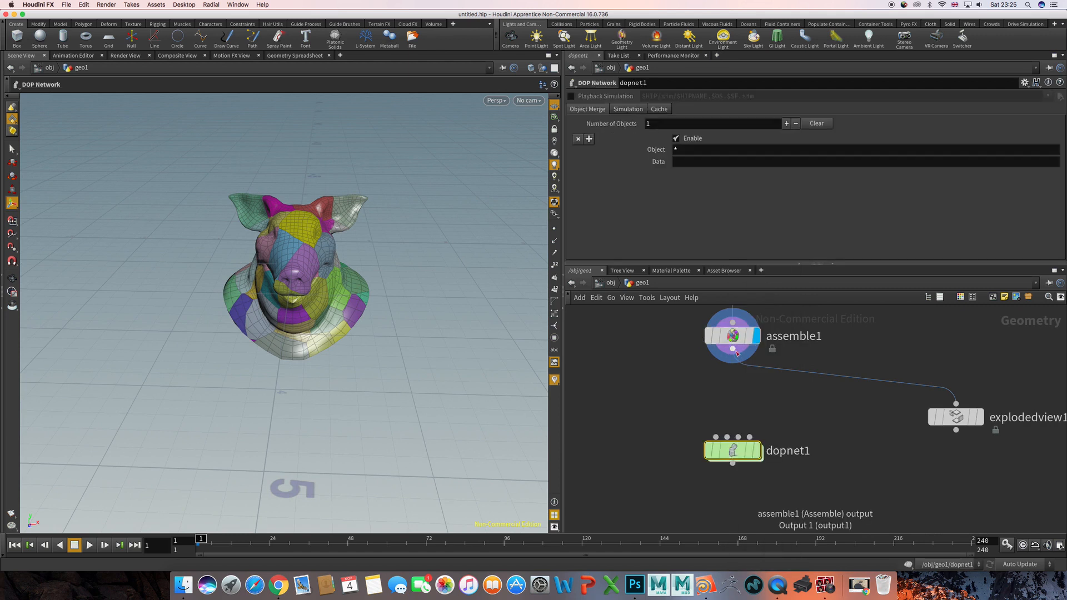
- Wire the Assemble output into the DOP Network's first input and enter the DOP Network
click(732, 349)
click(716, 436)
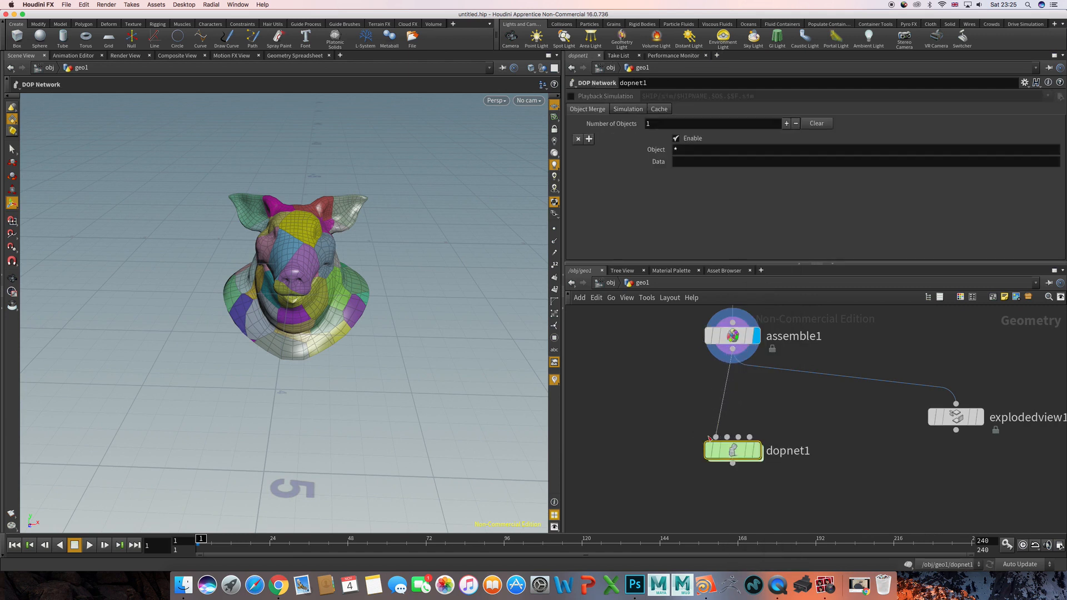
click(754, 454)
double_click(732, 450)
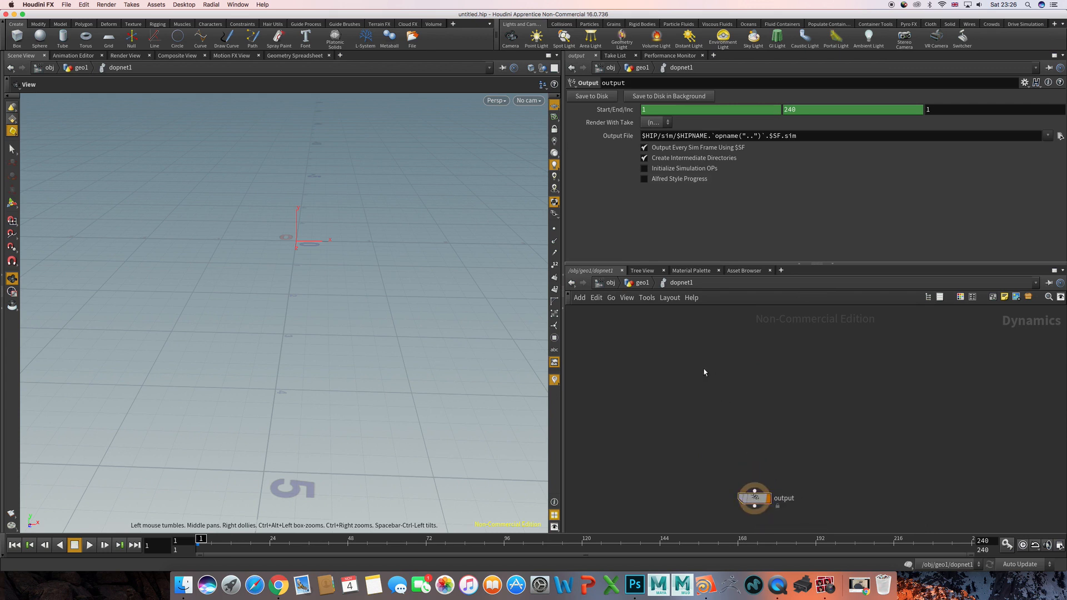
key(Tab)
text(rbd)
key(Return)
key(Tab)
text(rbd)
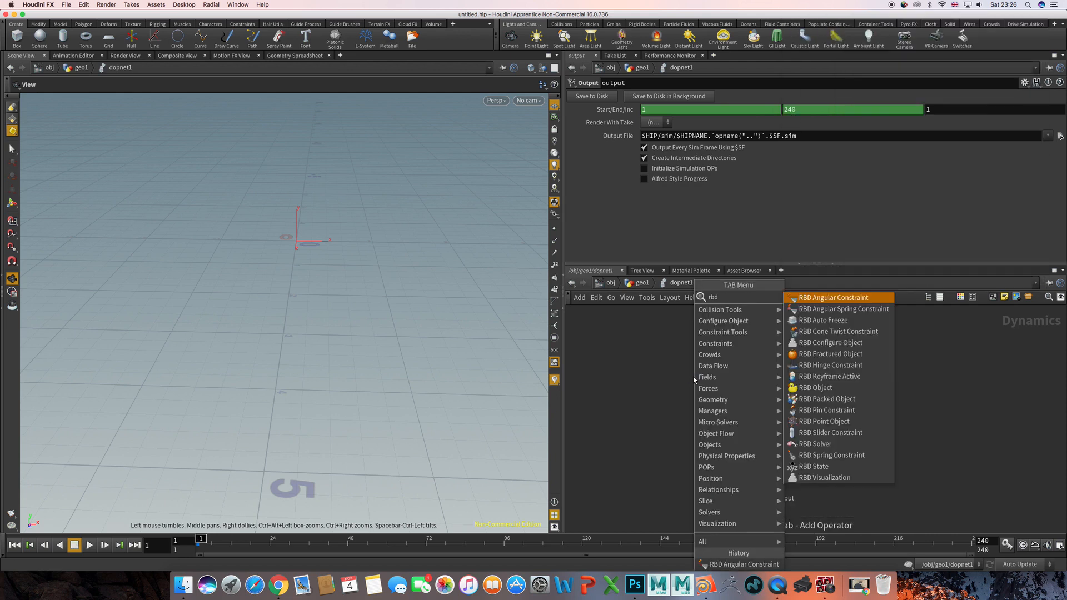
key(Return)
- Add an RBD Packed Object node above the output node in the DOP Network
key(Tab)
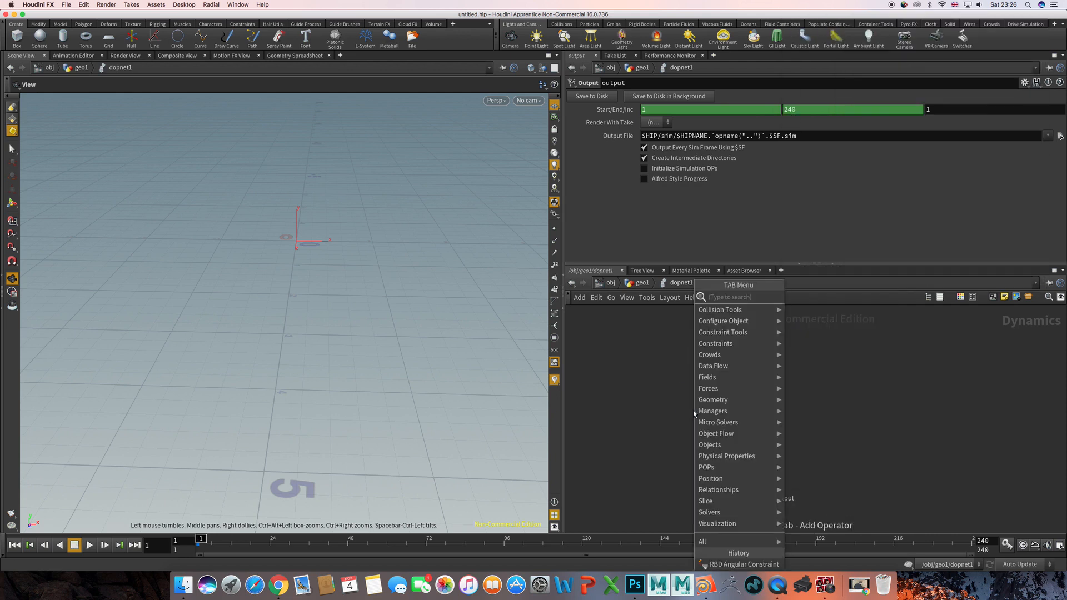
text(pack)
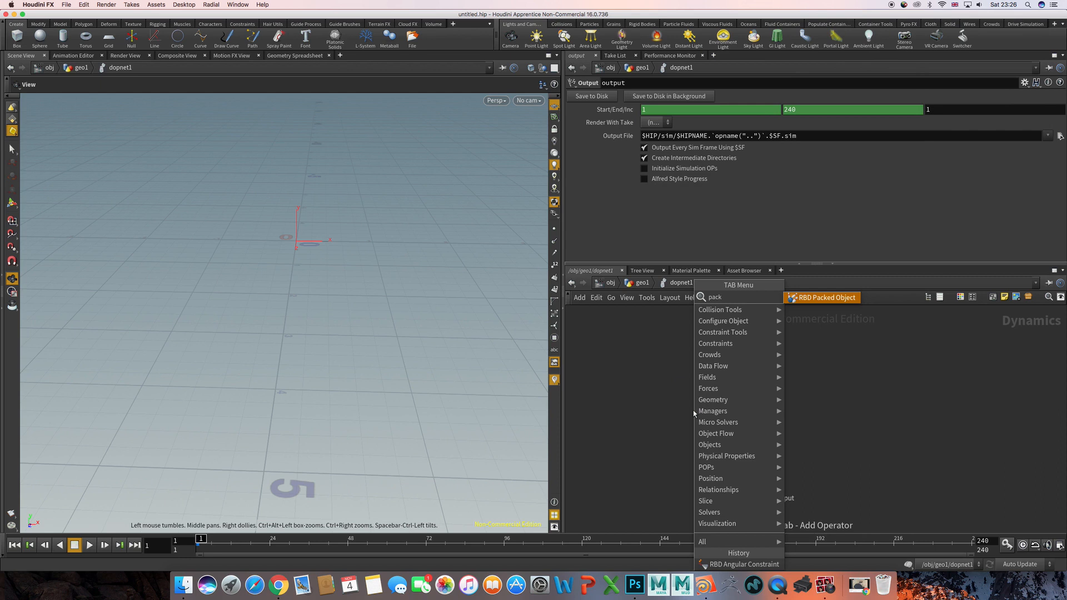
key(Return)
click(693, 410)
drag(693, 410, 701, 386)
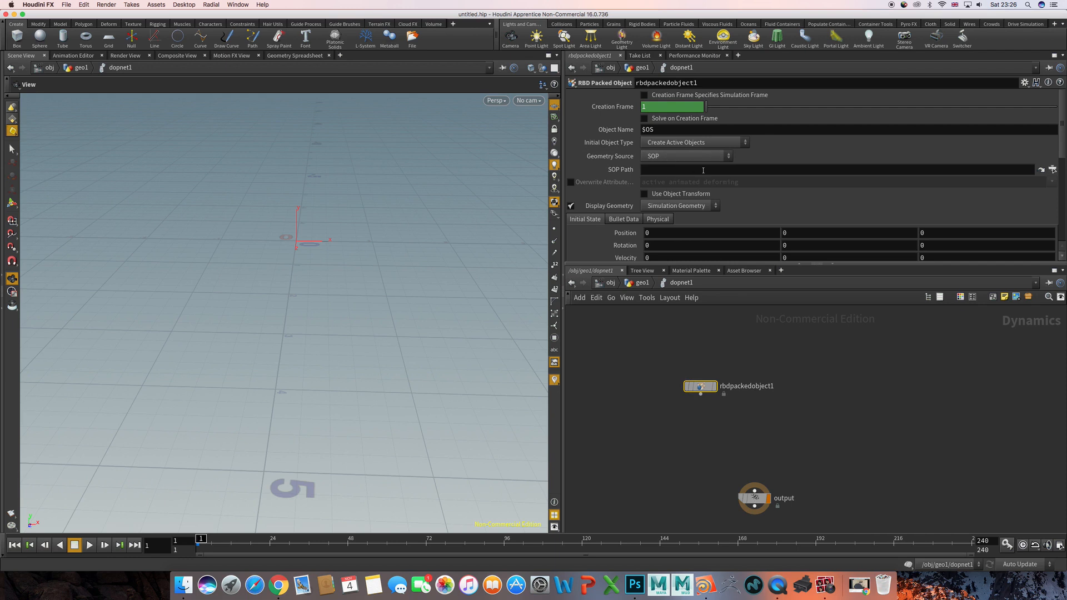
- Set the RBD Packed Object's Geometry Source to First Context Geometry and display the node to check the packed pig head
click(684, 156)
click(674, 187)
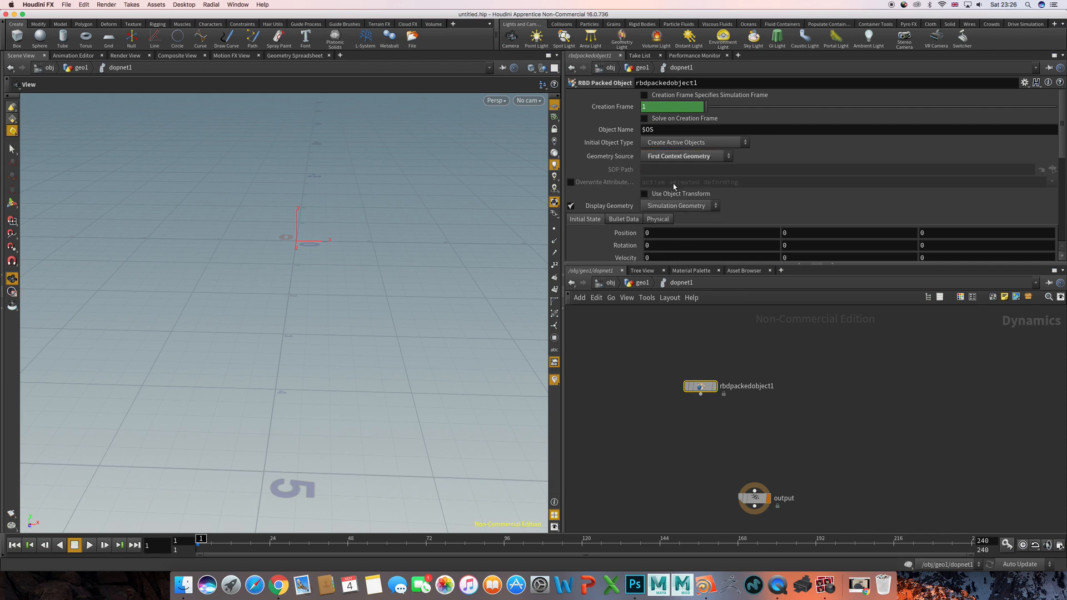
click(689, 386)
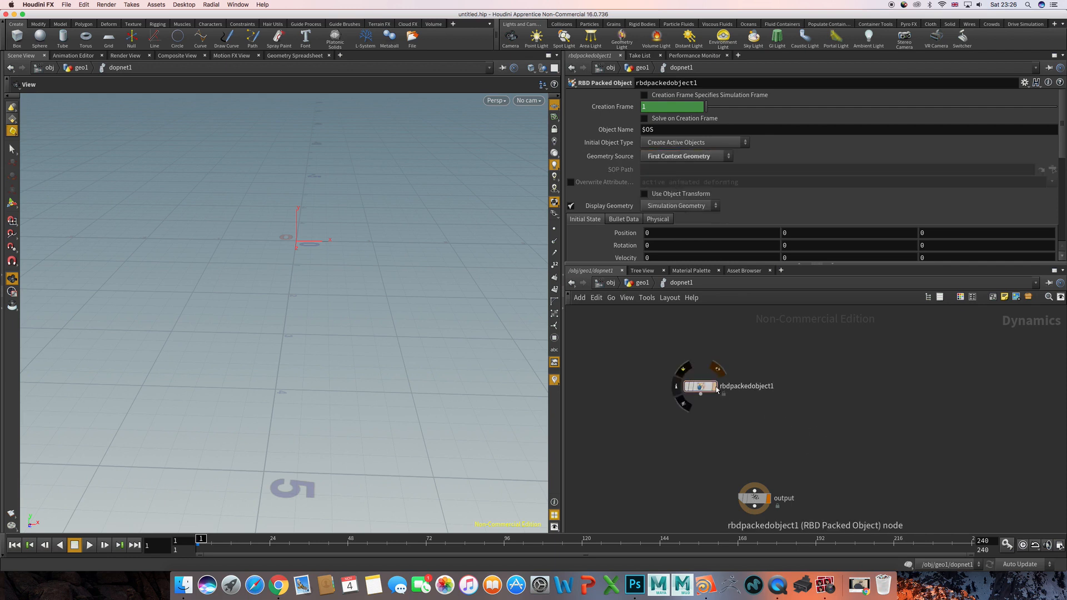
drag(465, 323, 519, 376)
middle_drag(714, 426, 704, 407)
key(Tab)
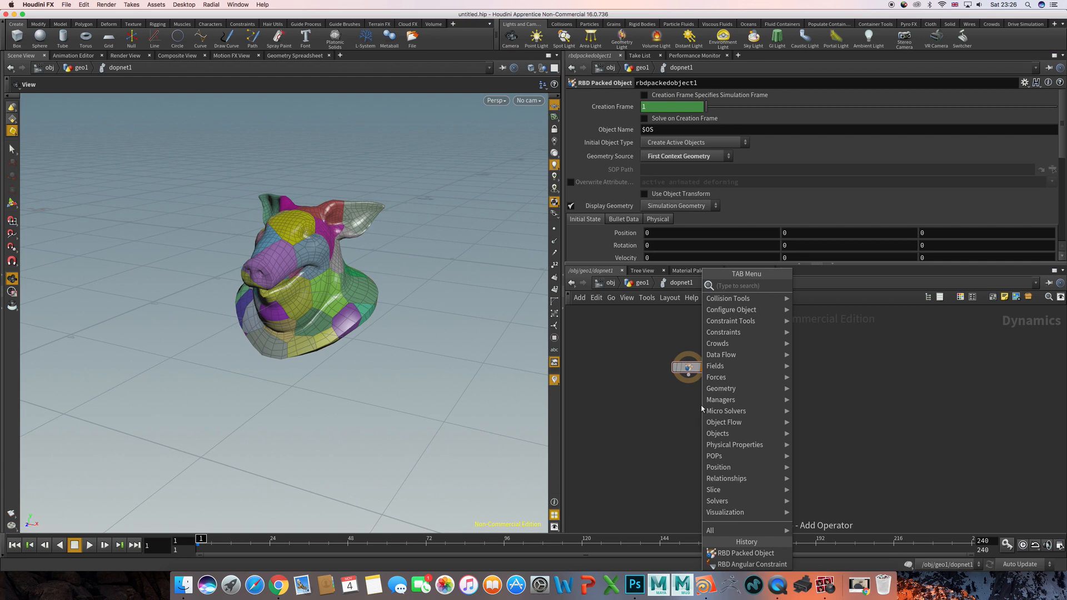
text(rg)
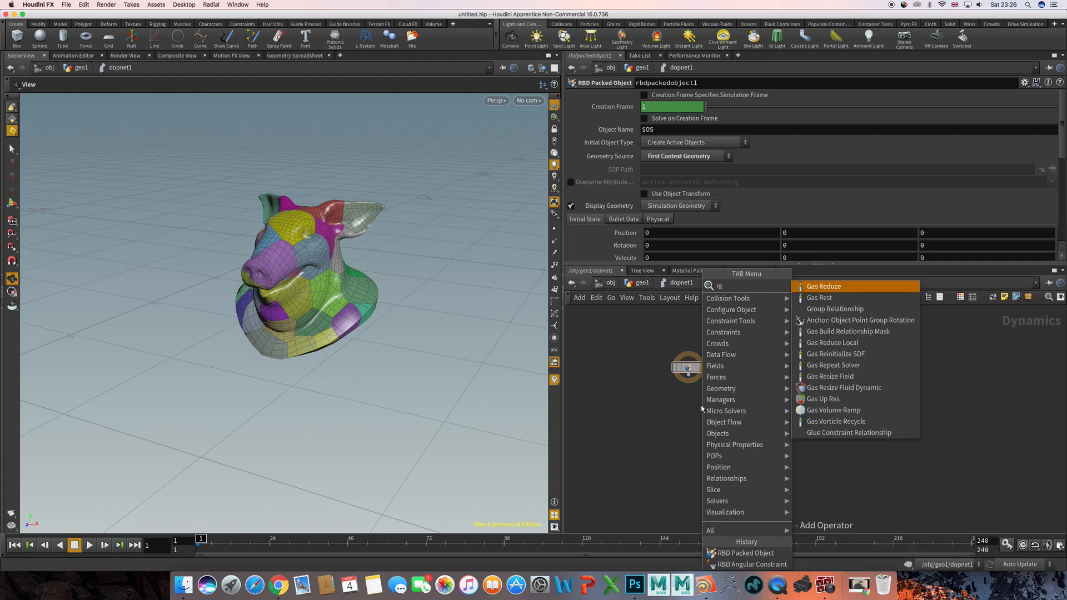
key(Escape)
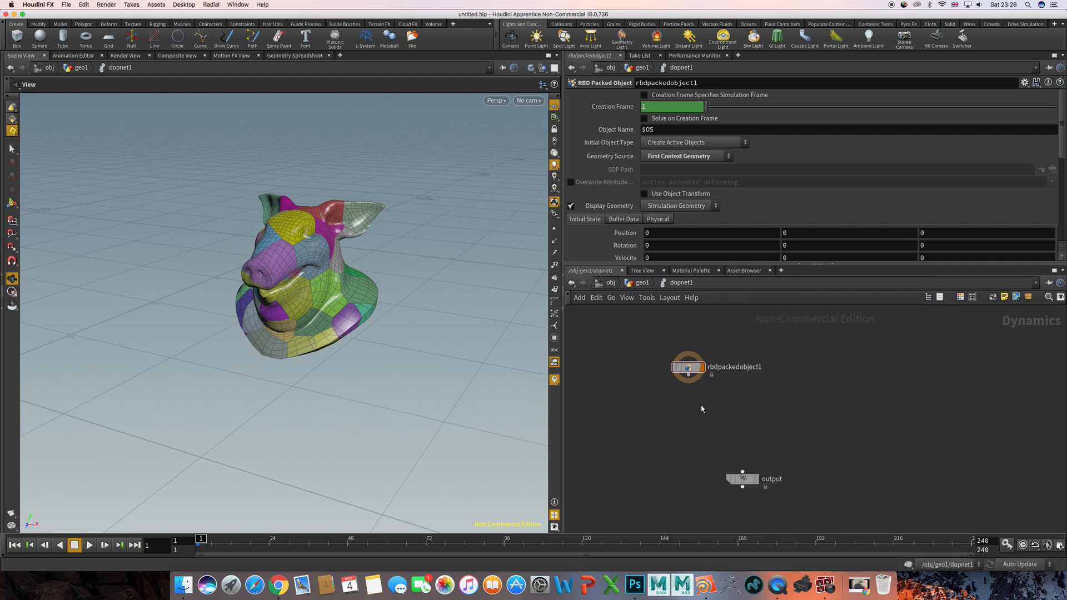
- Add a Rigid Body Solver node directly below the RBD Packed Object node in the DOP Network
key(Tab)
text(rig)
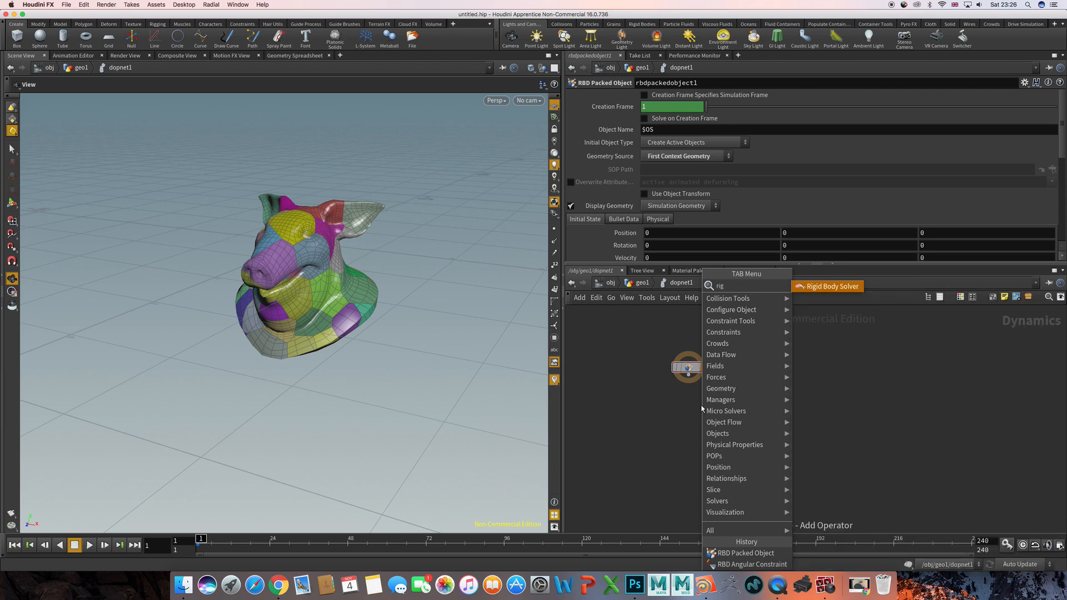
key(Return)
click(695, 408)
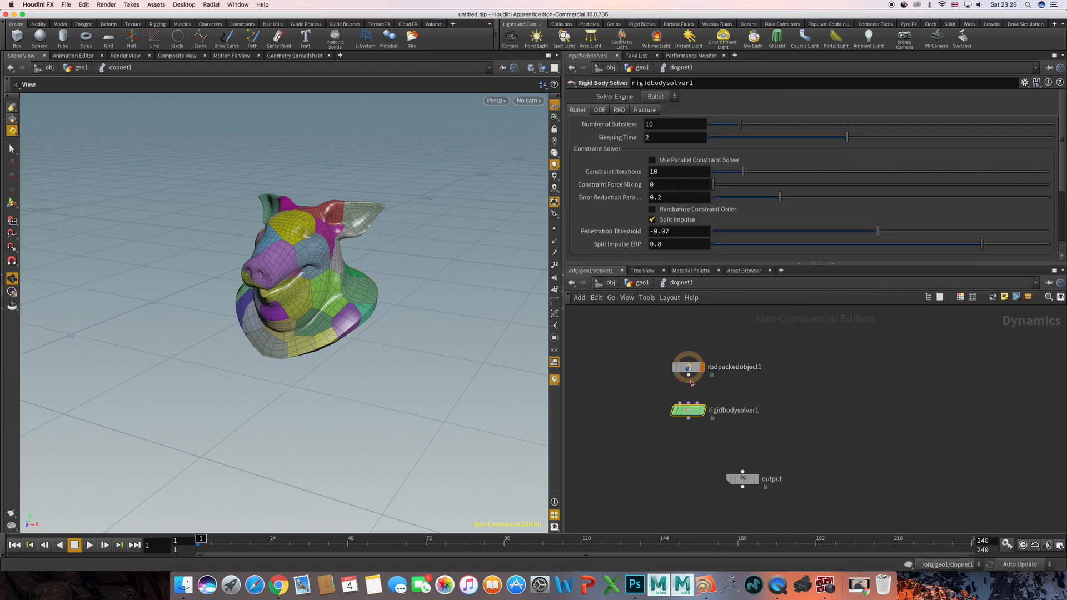
- Wire the RBD Packed Object into the Rigid Body Solver's first input and move the output node further down
drag(689, 376, 679, 403)
middle_drag(679, 461, 706, 402)
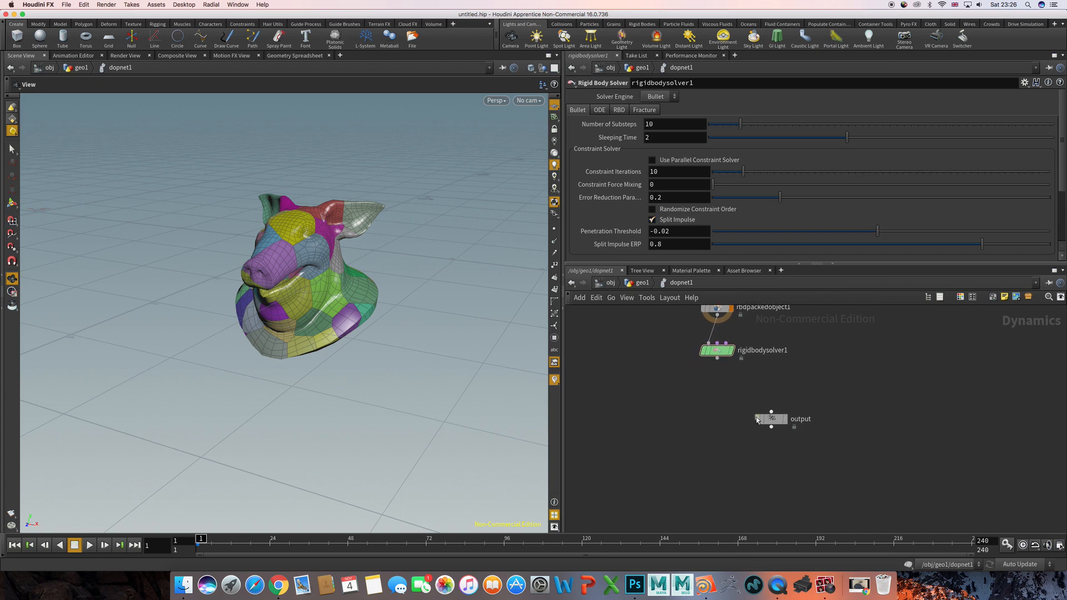
drag(757, 420, 755, 466)
click(709, 410)
key(Tab)
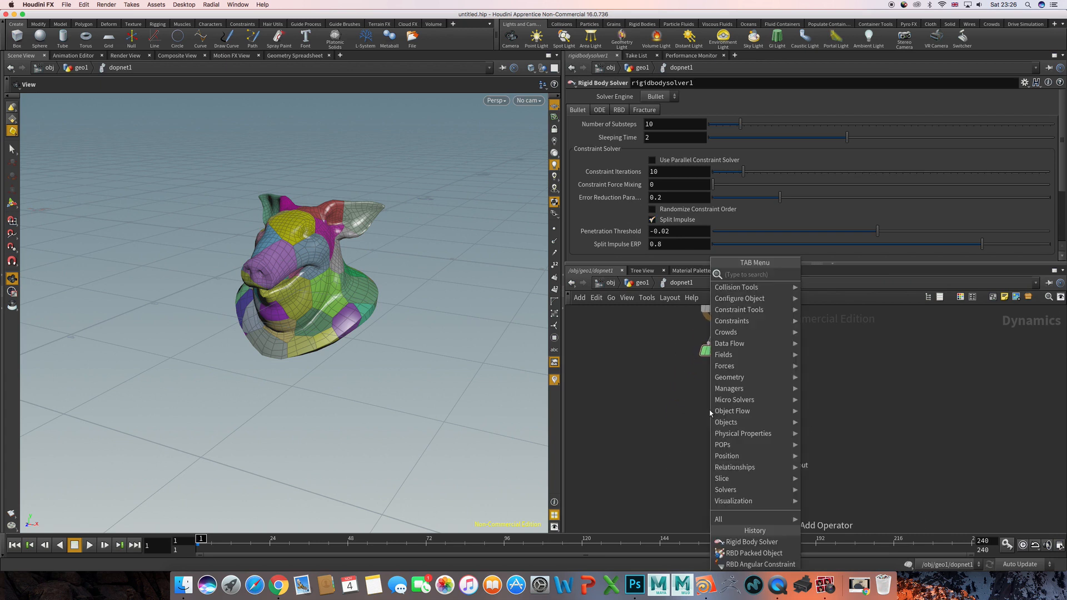
text(gra)
key(Return)
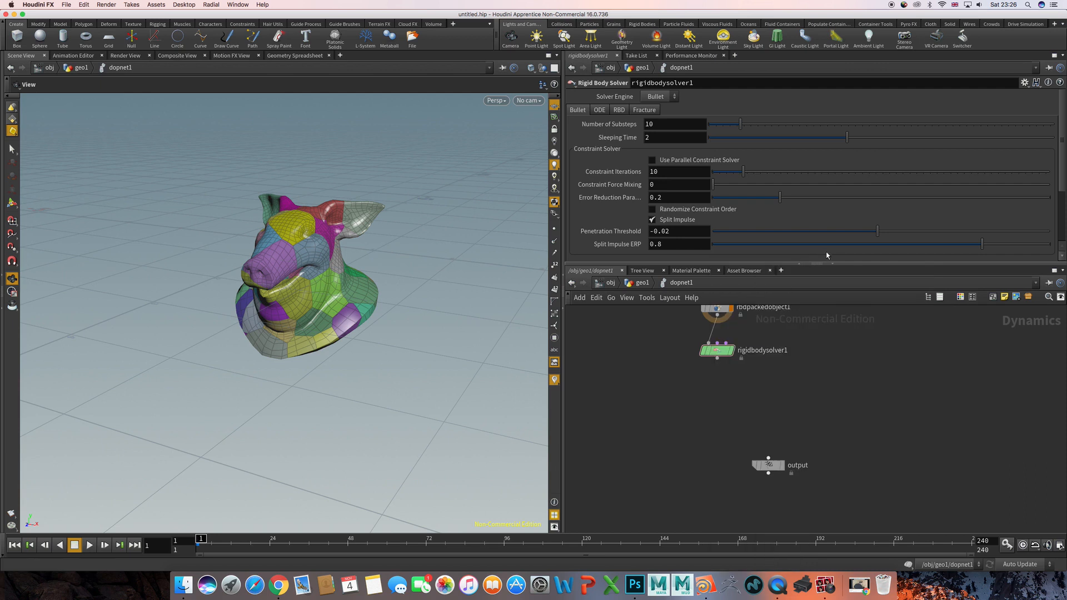
- Add a Gravity Force node below the Rigid Body Solver, wire the solver into its first input and display the gravity node
key(Tab)
text(grav)
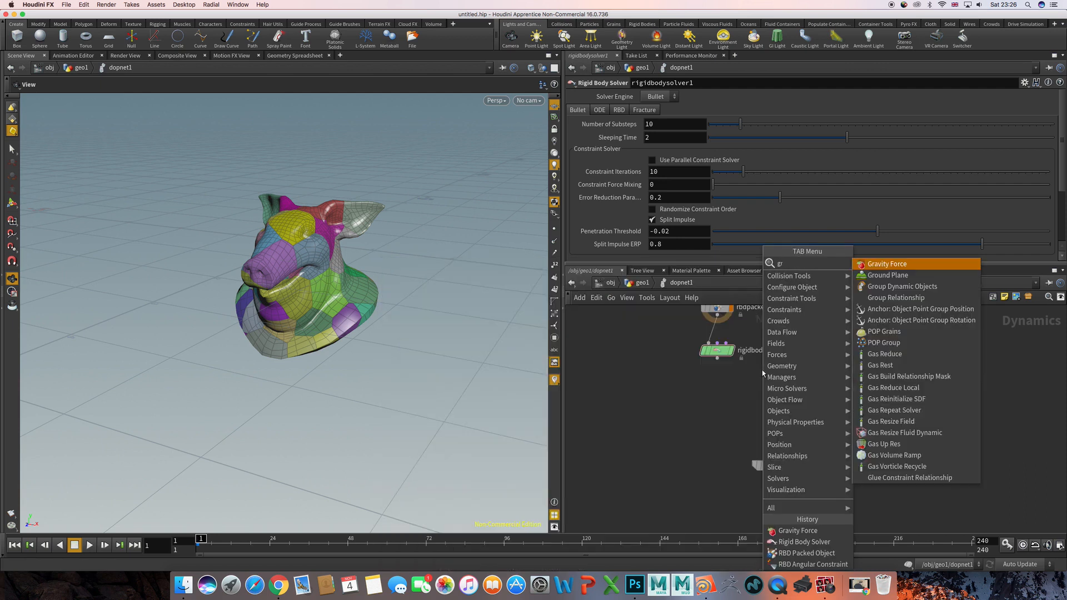
key(Return)
click(763, 371)
drag(762, 373, 718, 401)
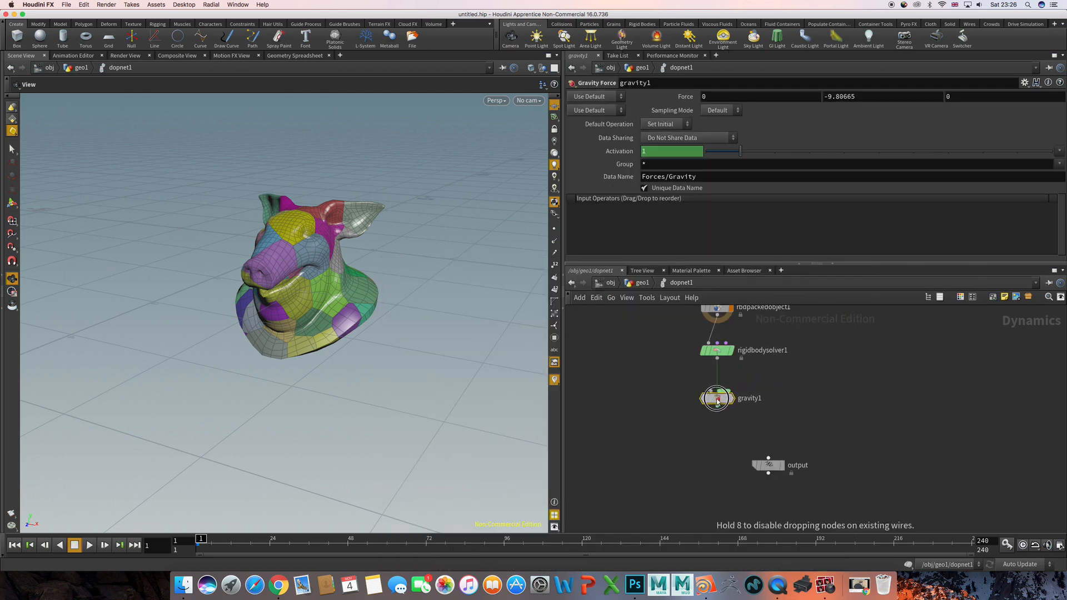
drag(717, 358, 711, 390)
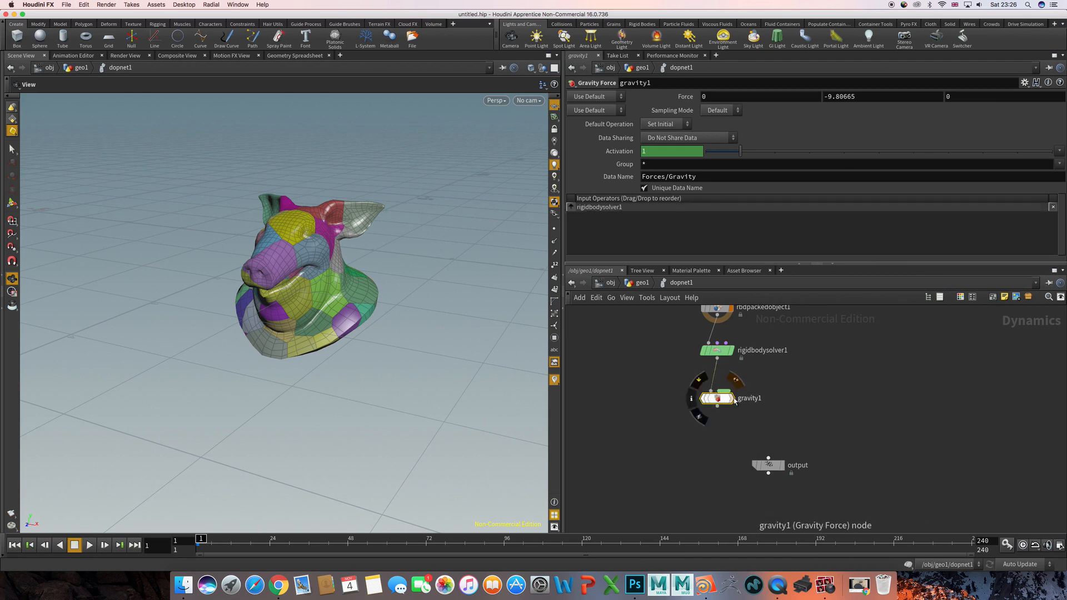
click(731, 399)
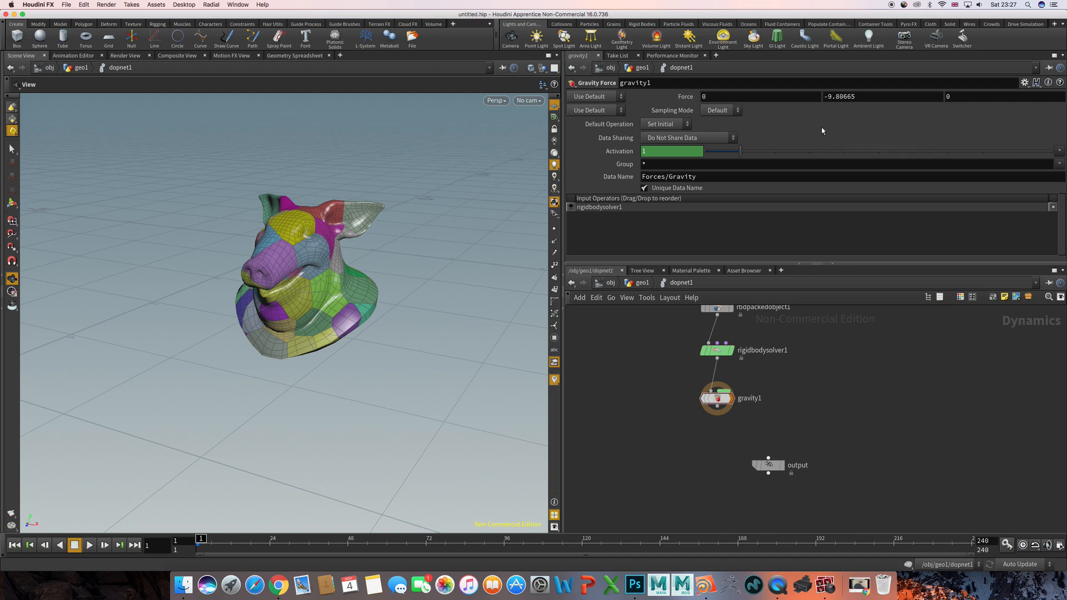
- Move the output node down and add a Ground Plane node to the left of the gravity node
middle_drag(694, 453, 721, 437)
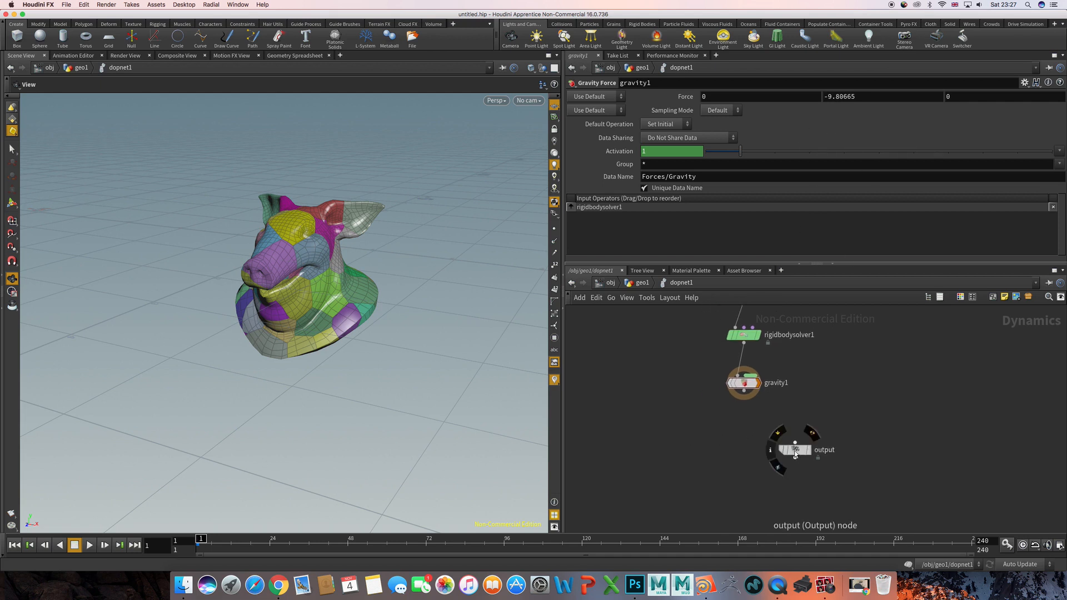
drag(795, 448, 790, 469)
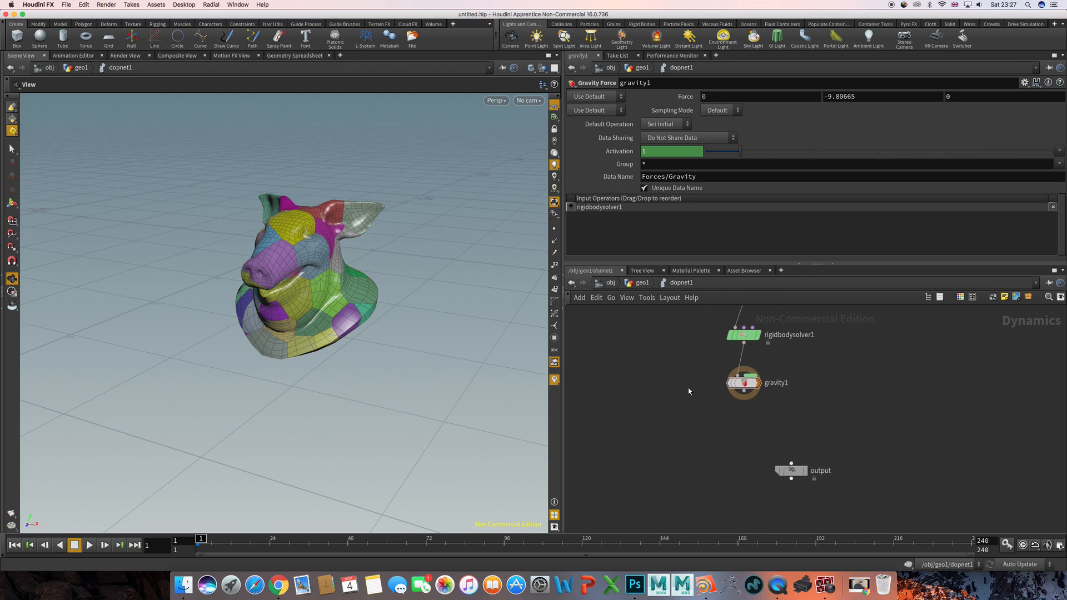
middle_drag(689, 391, 712, 410)
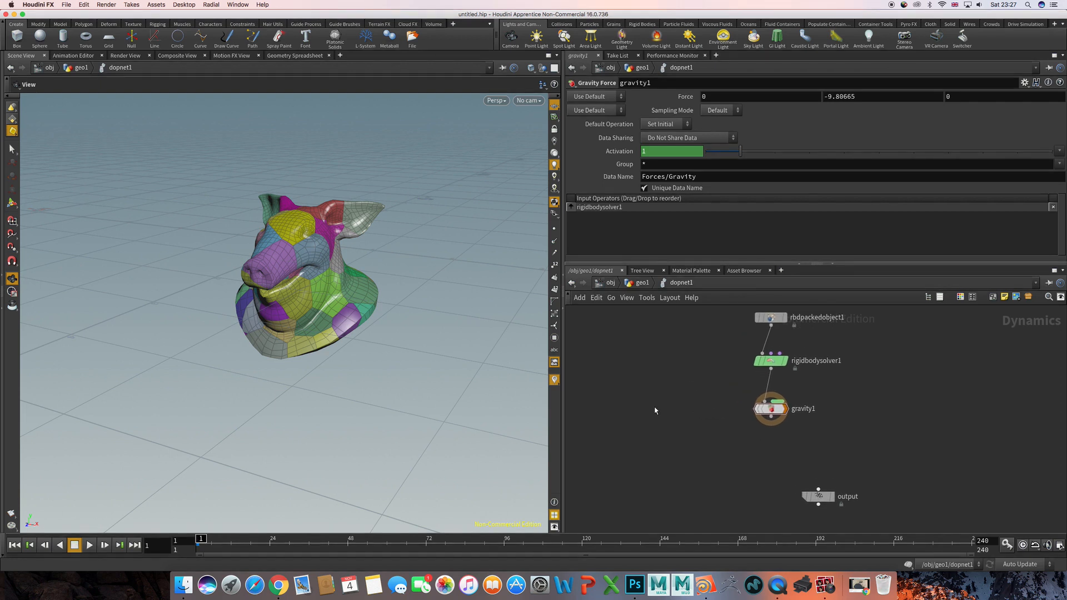
key(Tab)
text(grou)
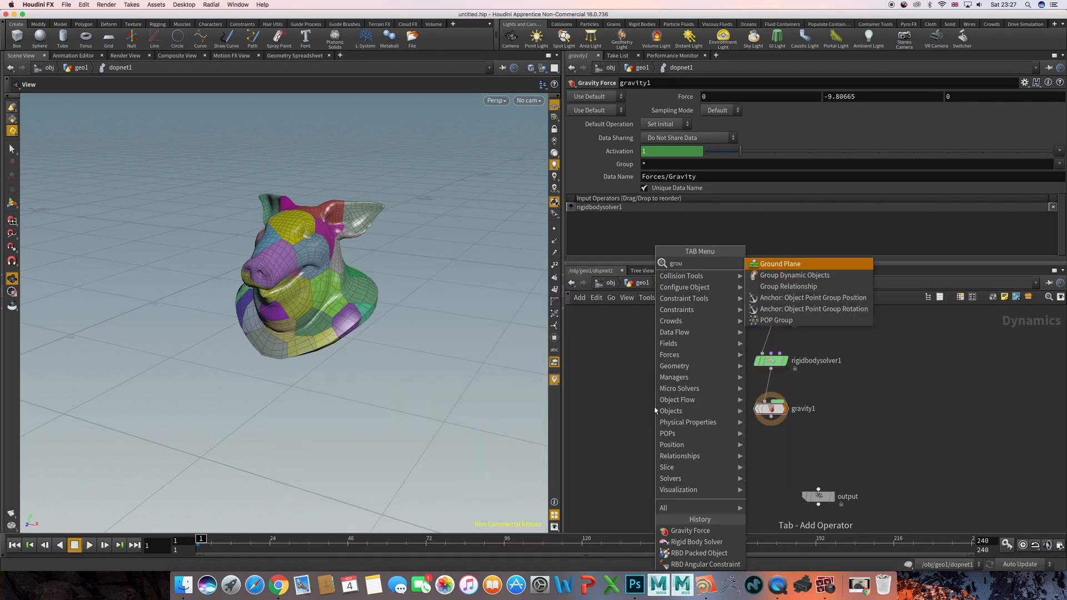
key(Return)
click(654, 409)
- Add a Merge node below and between the ground plane and gravity nodes
middle_drag(698, 444, 697, 401)
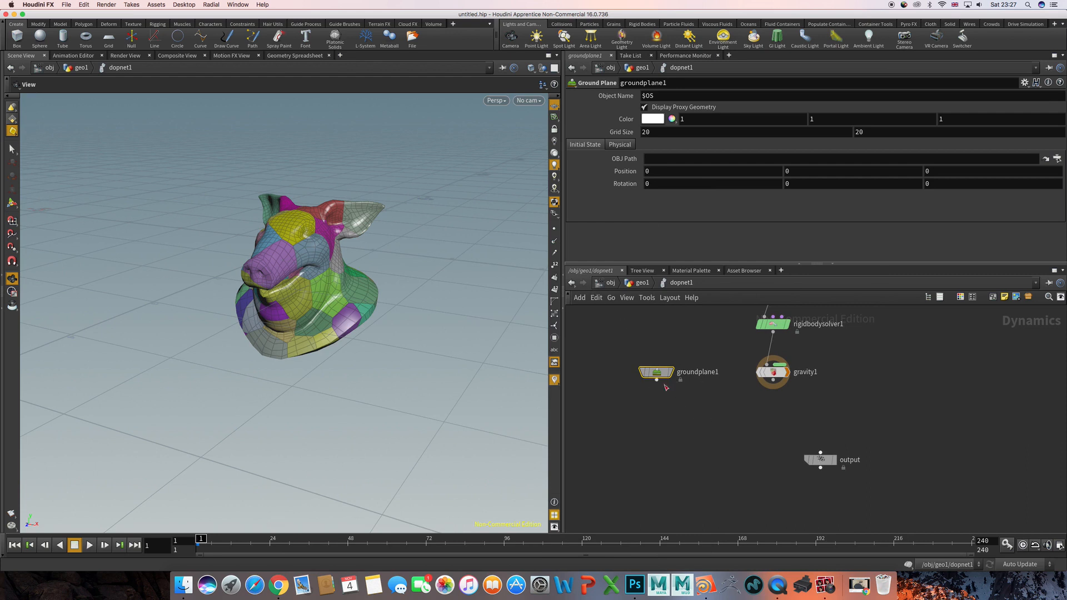
click(734, 425)
key(Tab)
text(me)
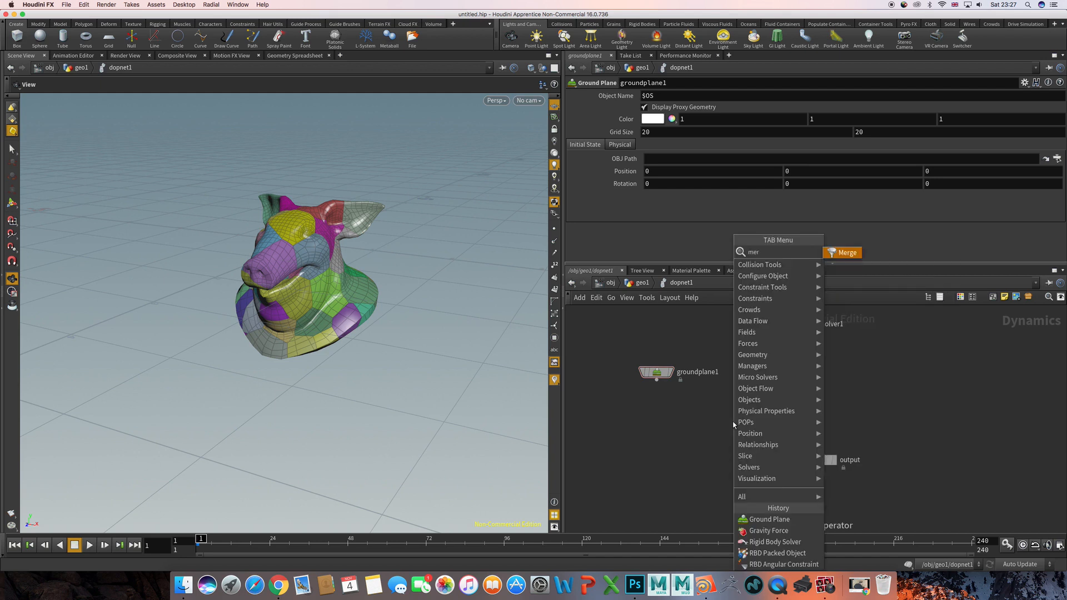
key(Return)
click(732, 420)
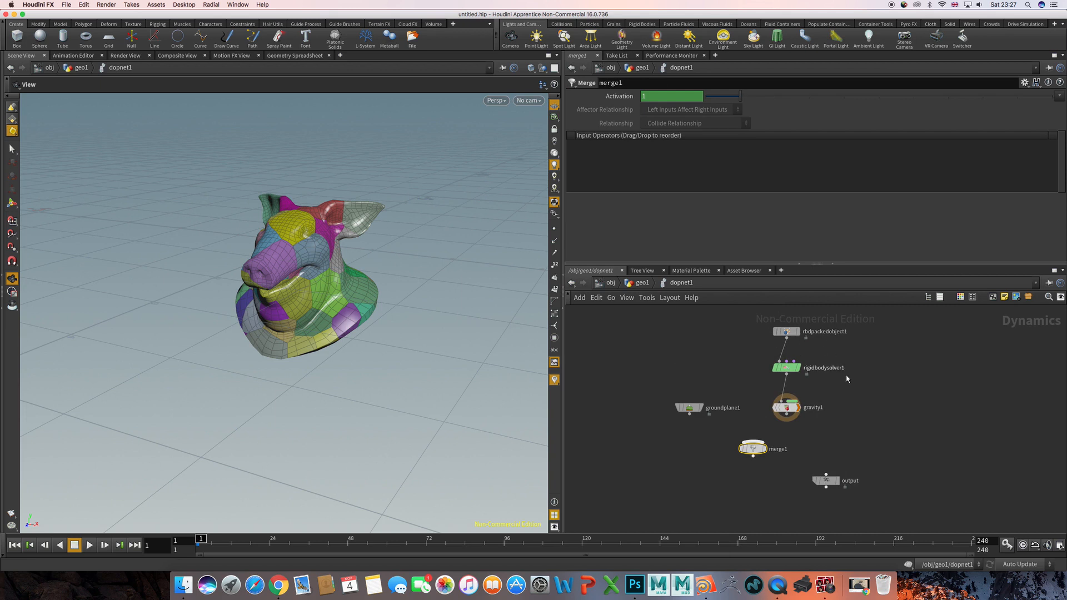
- Wire the ground plane first and gravity second into the Merge node, connect it to the output node and display the output
middle_drag(865, 384, 855, 370)
click(674, 429)
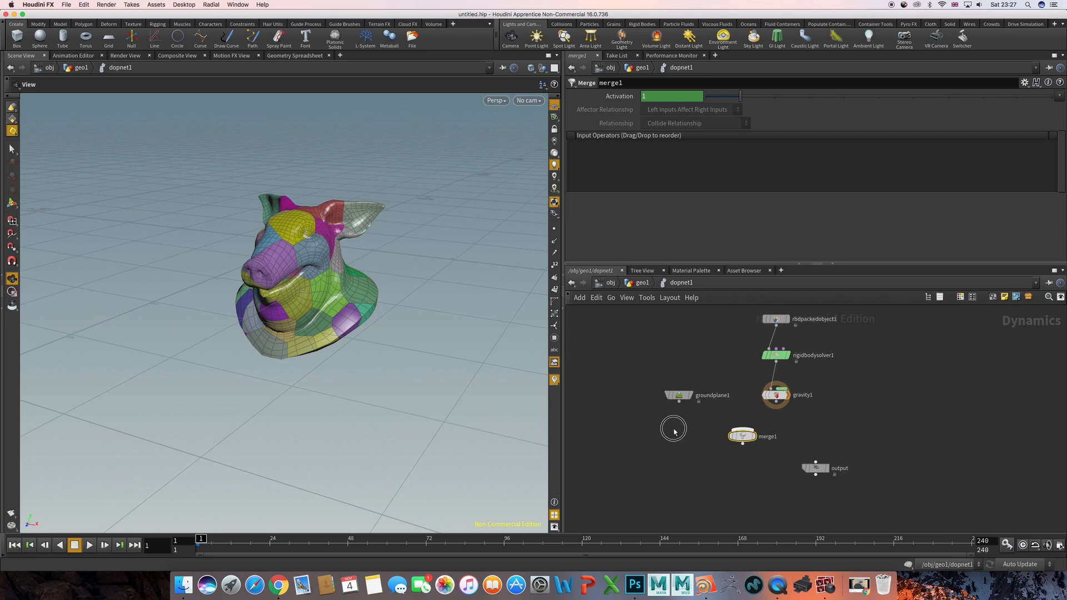
click(692, 405)
click(739, 432)
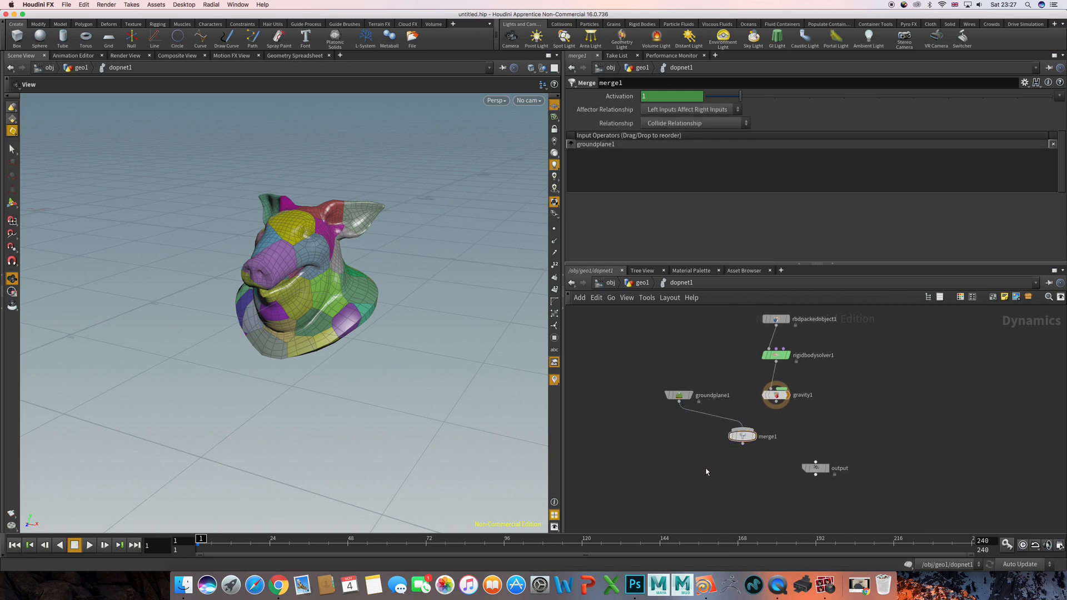
click(769, 438)
drag(777, 407, 822, 473)
click(822, 473)
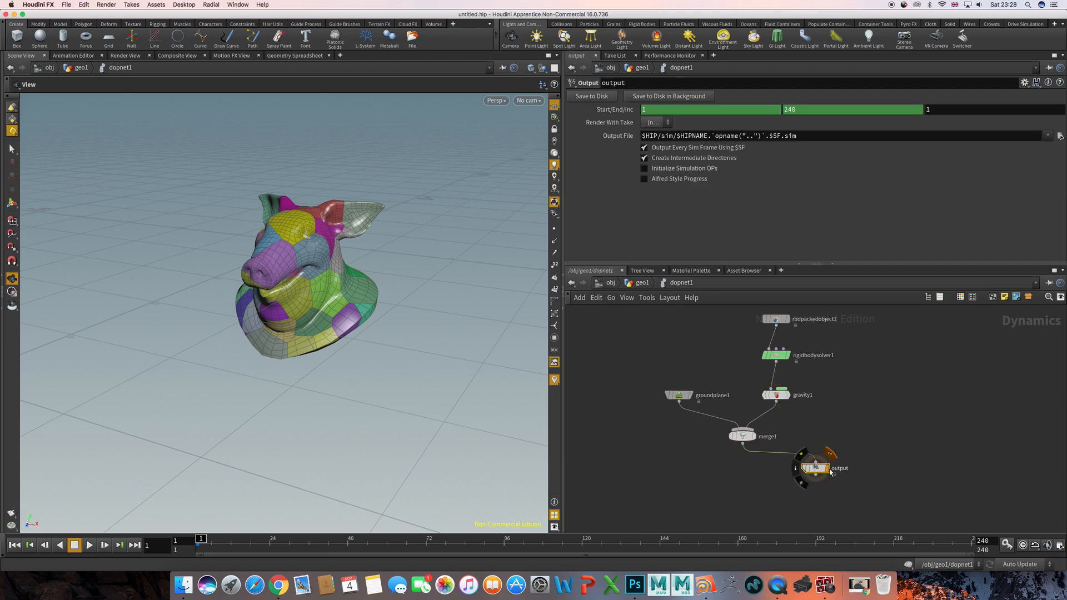
- Return to the geo1 network and move the Assemble, DOP Network and Exploded View nodes down, leaving space below voronoifracture1
right_drag(310, 337, 200, 318)
key(u)
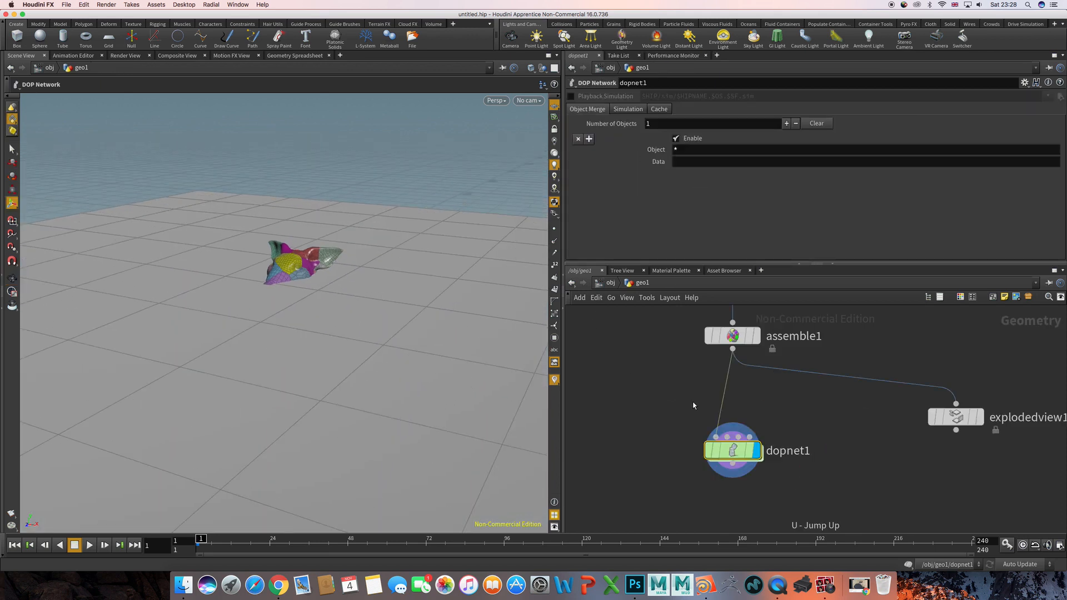
scroll(770, 401, down, 3)
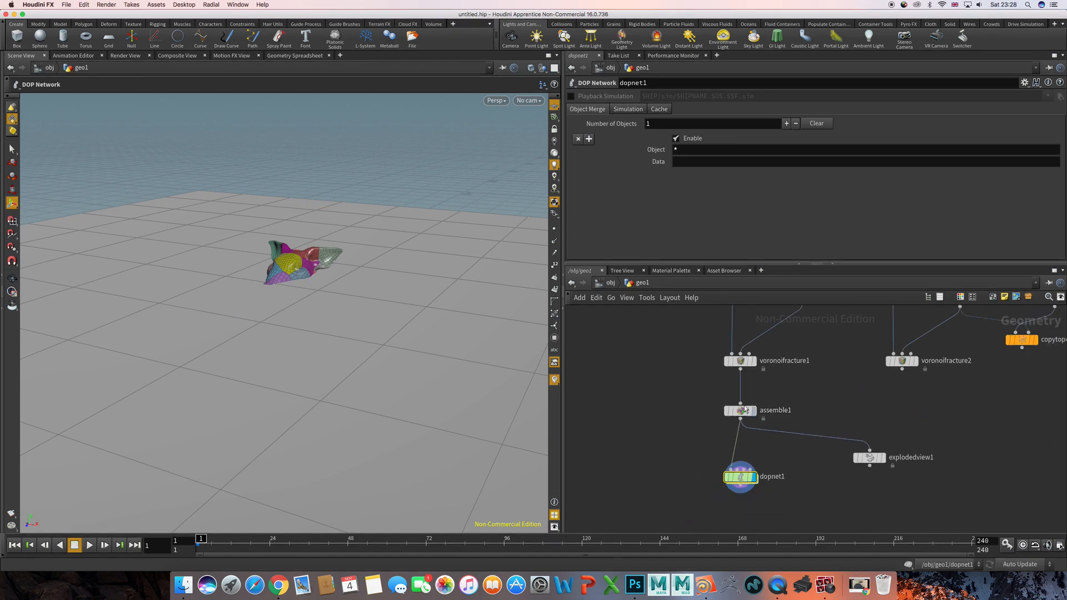
drag(672, 386, 903, 517)
drag(740, 412, 741, 444)
click(763, 409)
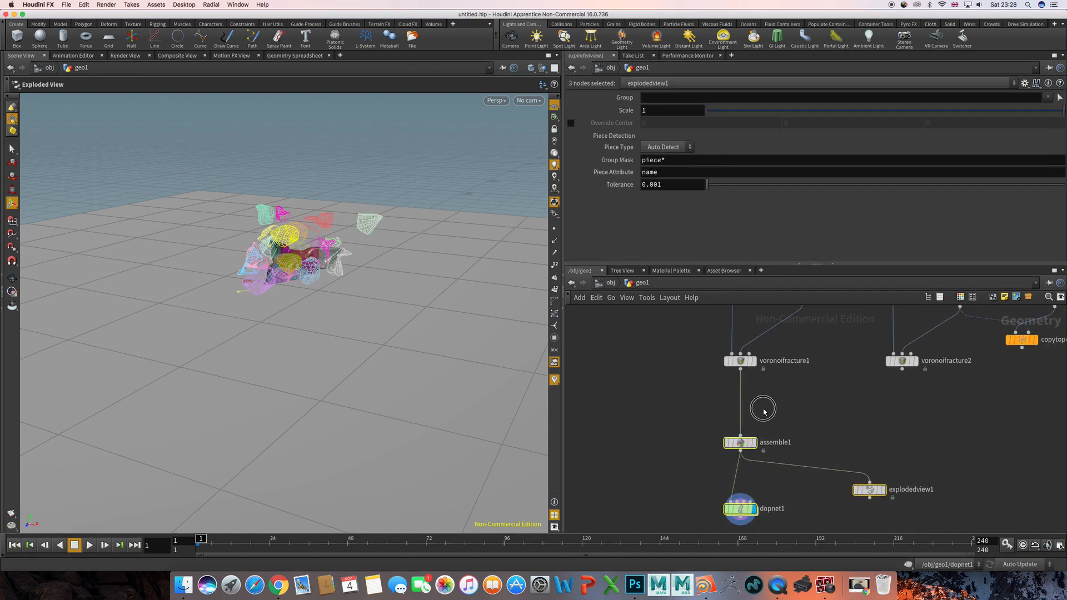
key(Tab)
key(Escape)
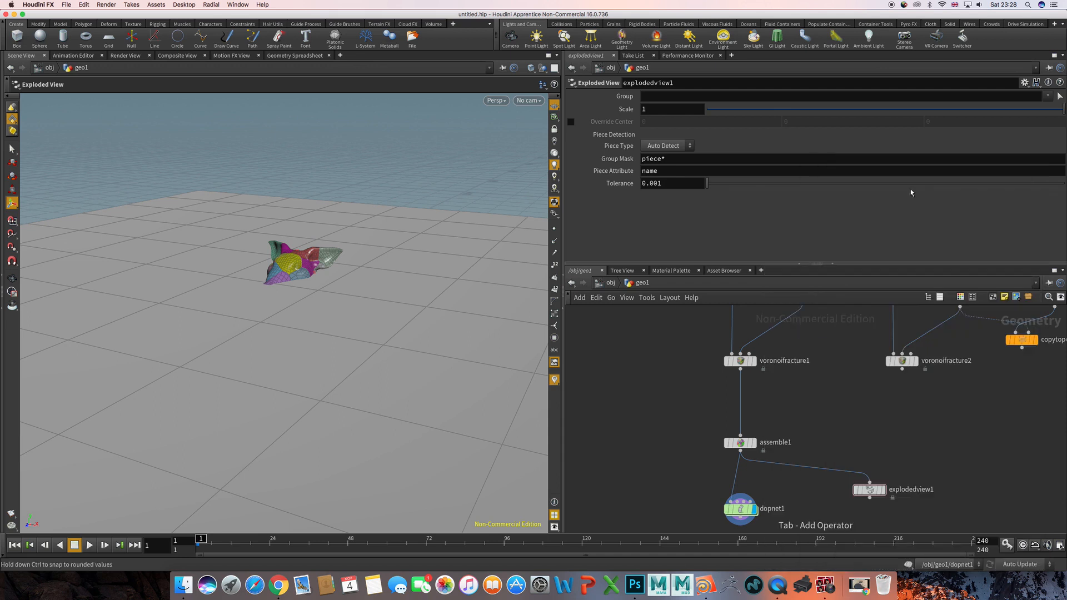
key(Tab)
key(Escape)
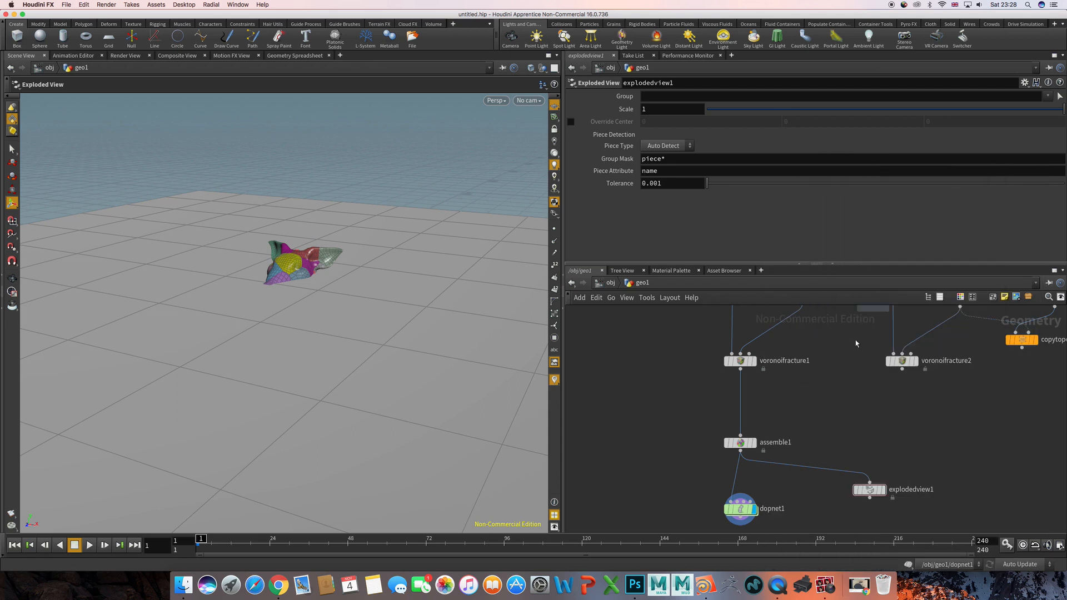
- Add a Transform node and insert it on the wire between voronoifracture1 and the Assemble node
key(Tab)
text(tra)
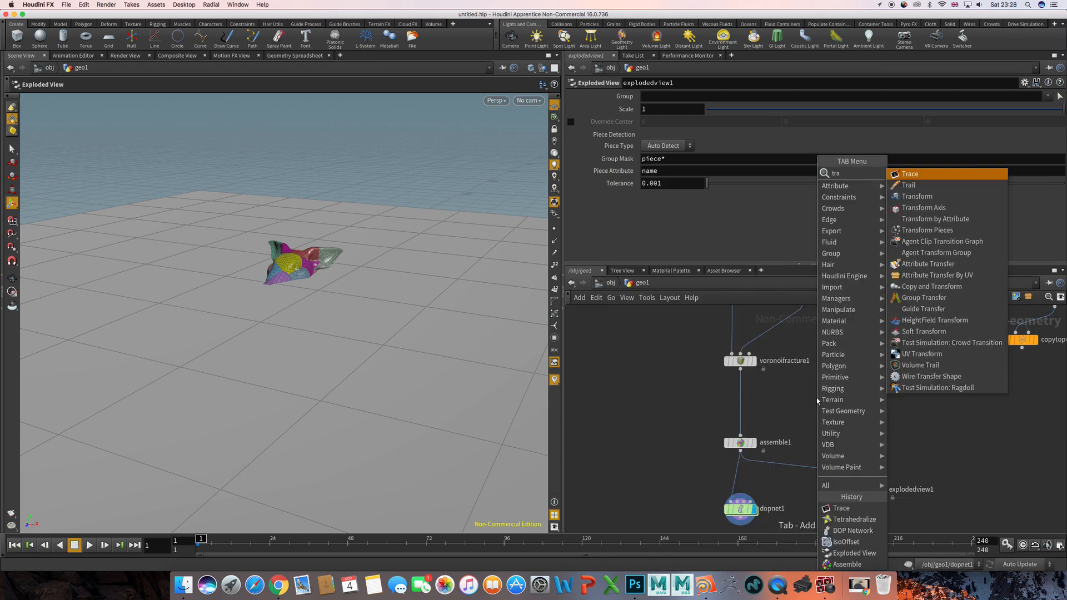
text(n)
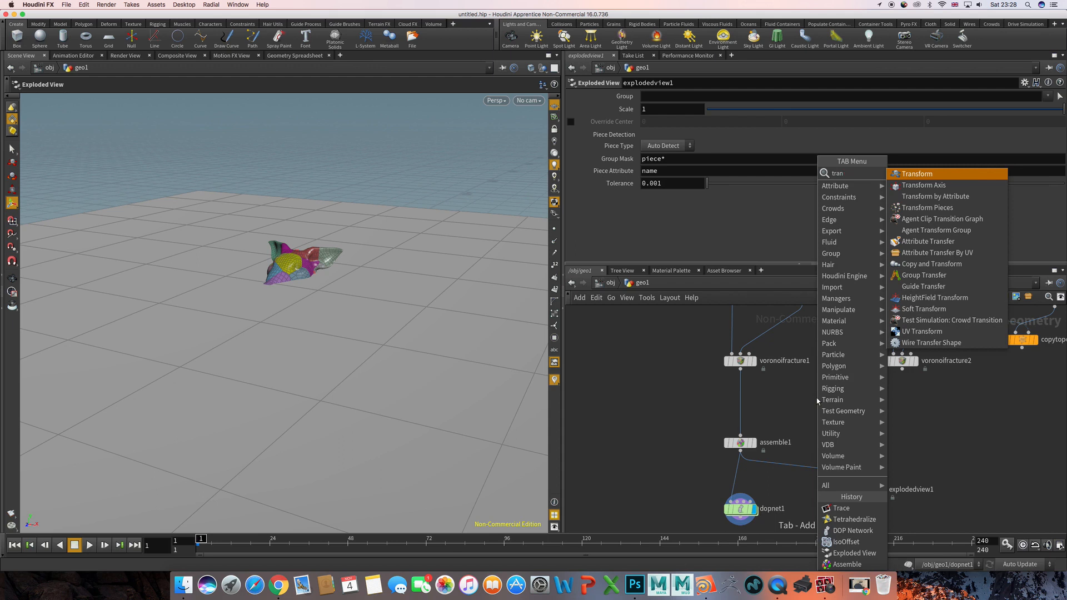
text(sform)
key(Return)
key(Return)
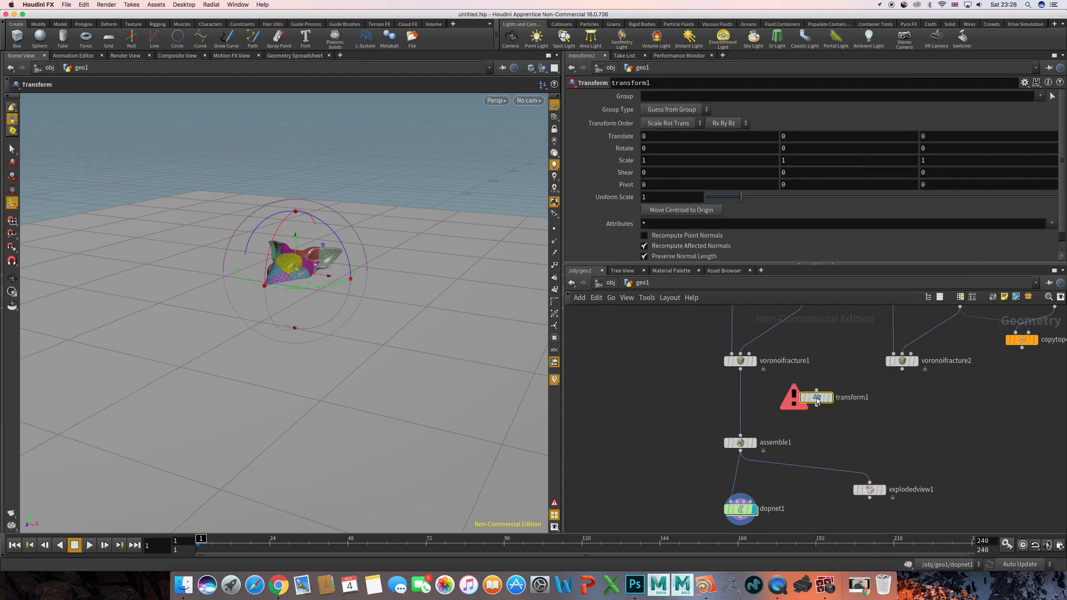
drag(817, 400, 741, 404)
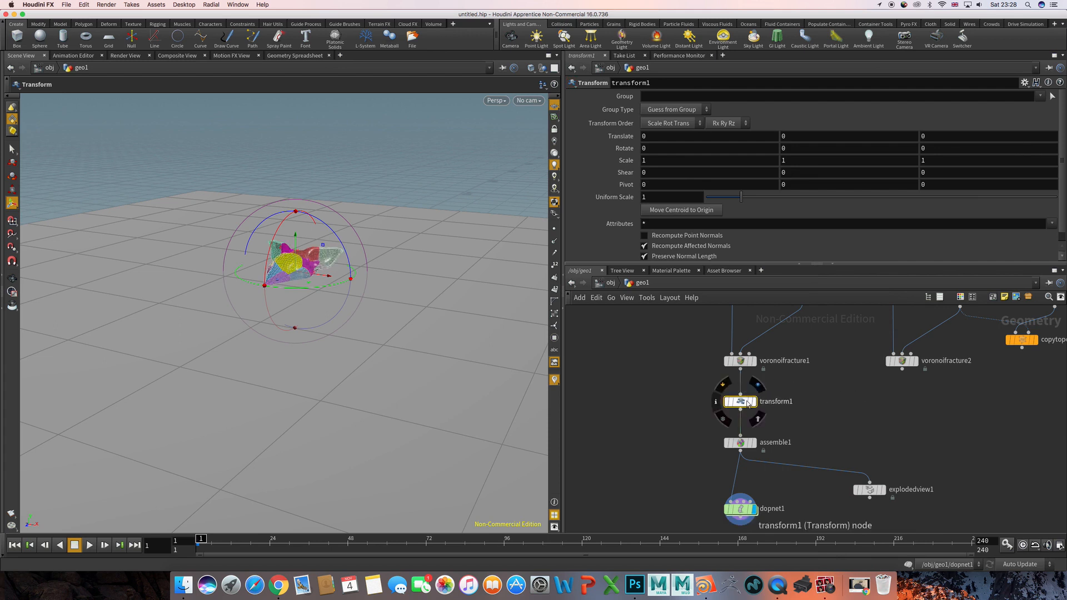
- Raise the pig head about 6.87 units in Y above the ground plane and rotate it to about 37.5, 62.3, -30.1 degrees
key(Escape)
alt+right_drag(317, 221, 225, 230)
drag(290, 256, 343, 186)
key(e)
key(r)
- Enter the DOP Network and copy the name of the RBD Packed Object node
middle_drag(650, 427, 659, 356)
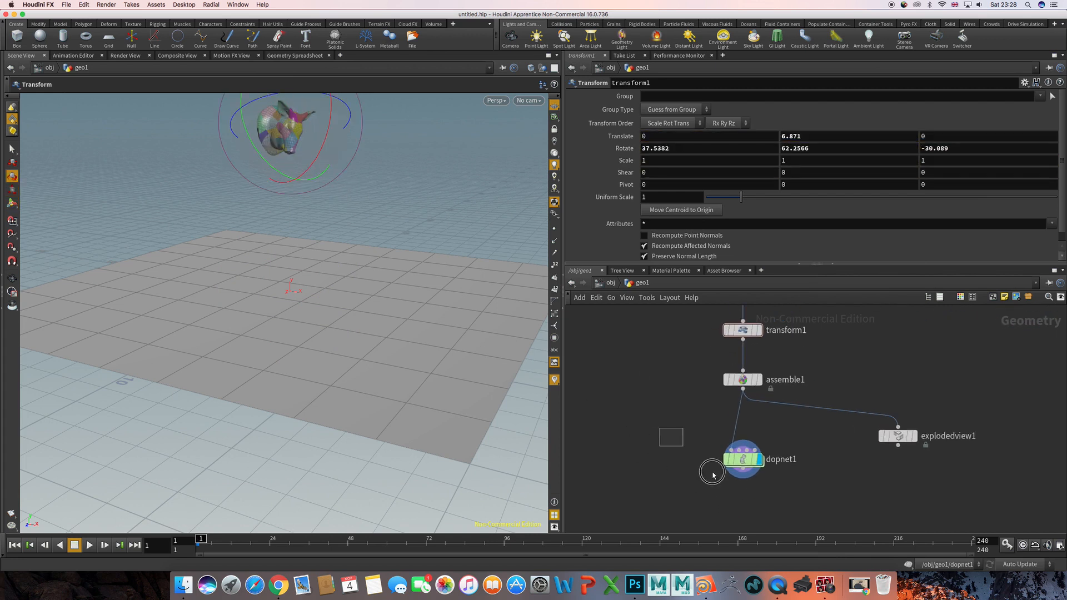
click(743, 458)
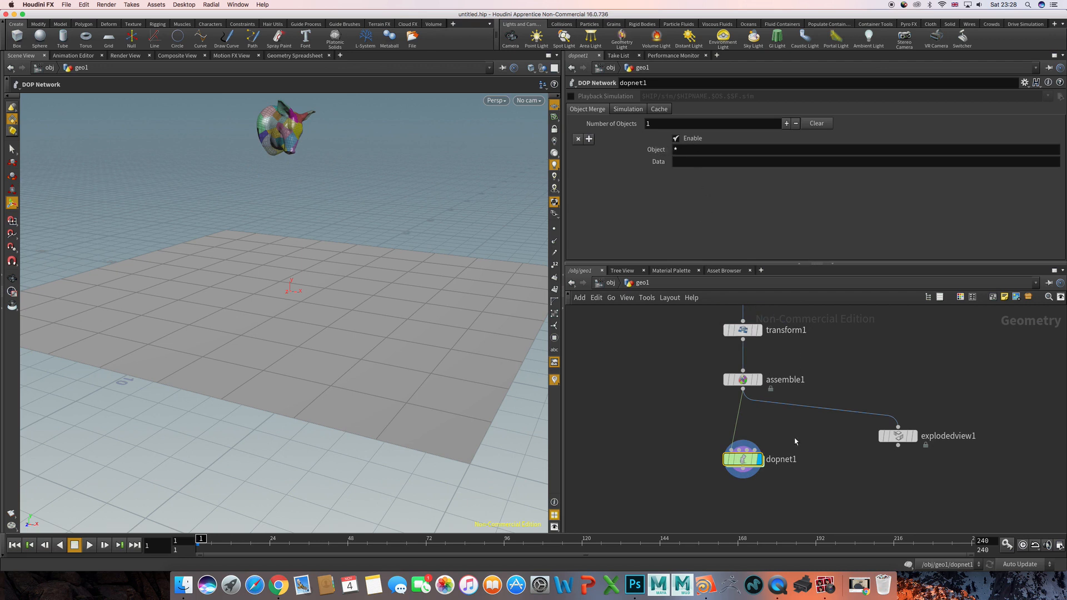
double_click(742, 459)
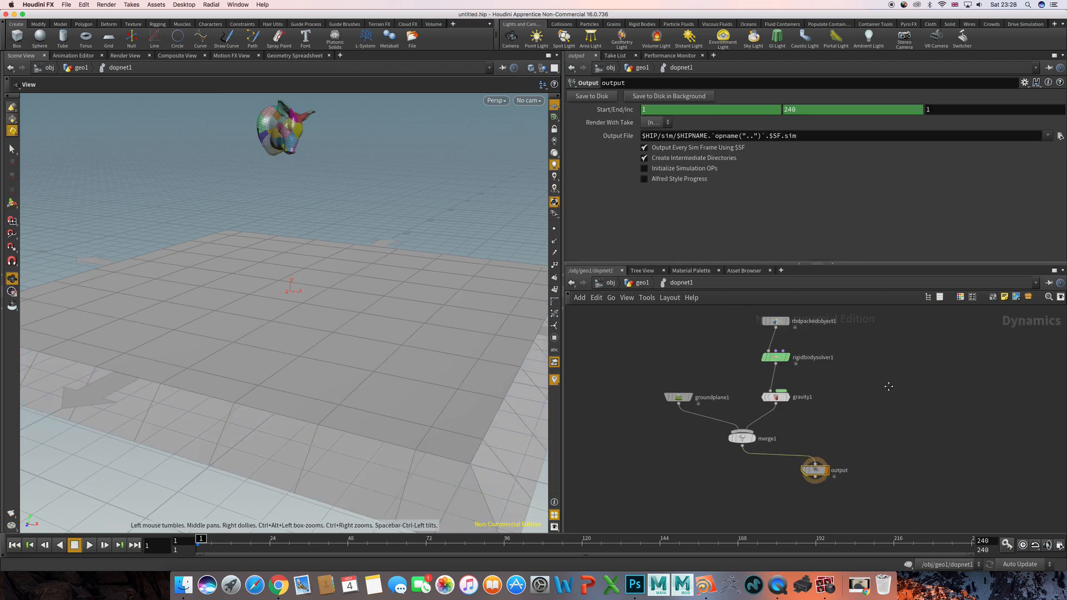
drag(759, 343, 842, 377)
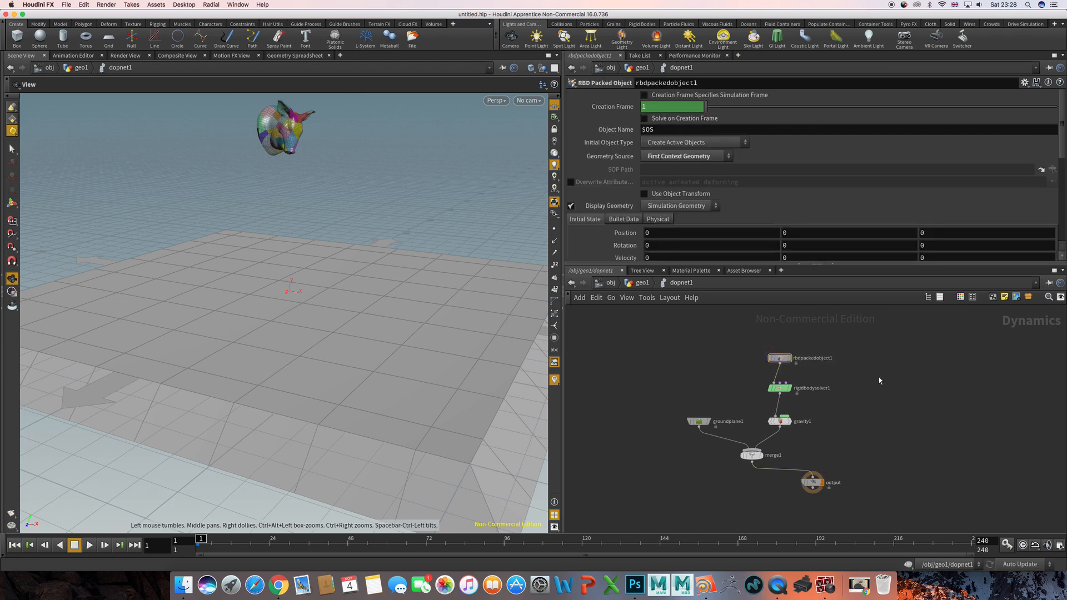
double_click(811, 359)
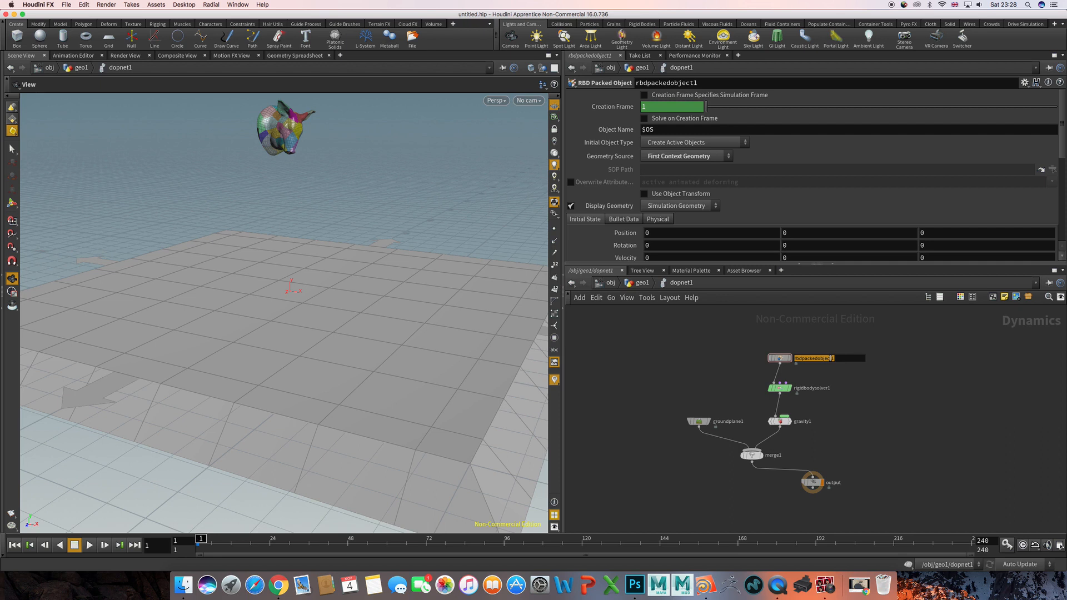
key(super+c)
- Return to the geo1 network and set the DOP Network's Object Merge object to rbdpackedobject1
click(840, 375)
key(u)
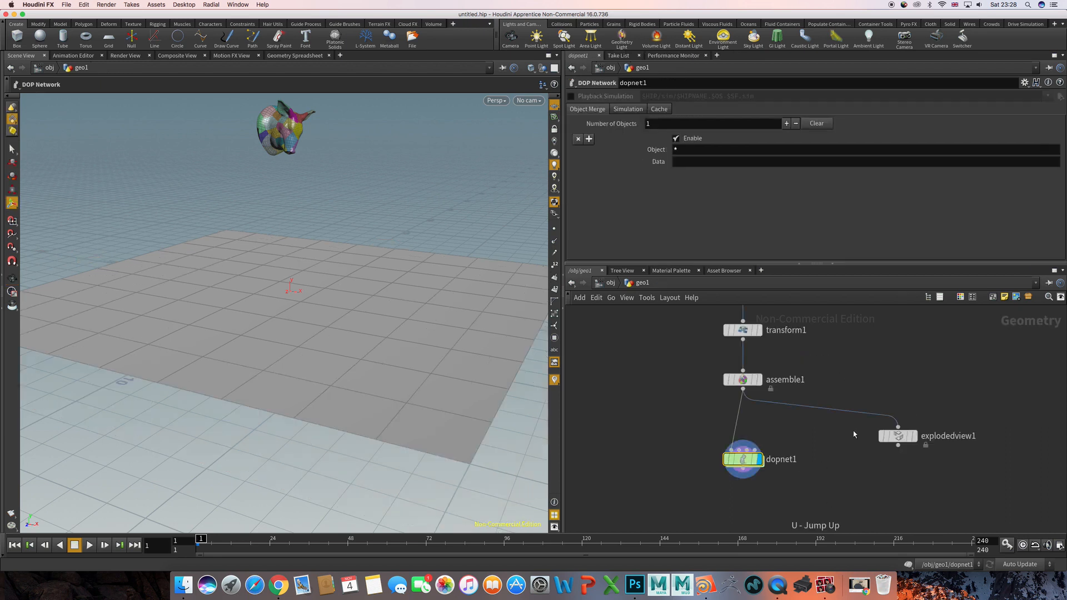
double_click(674, 148)
key(super+v)
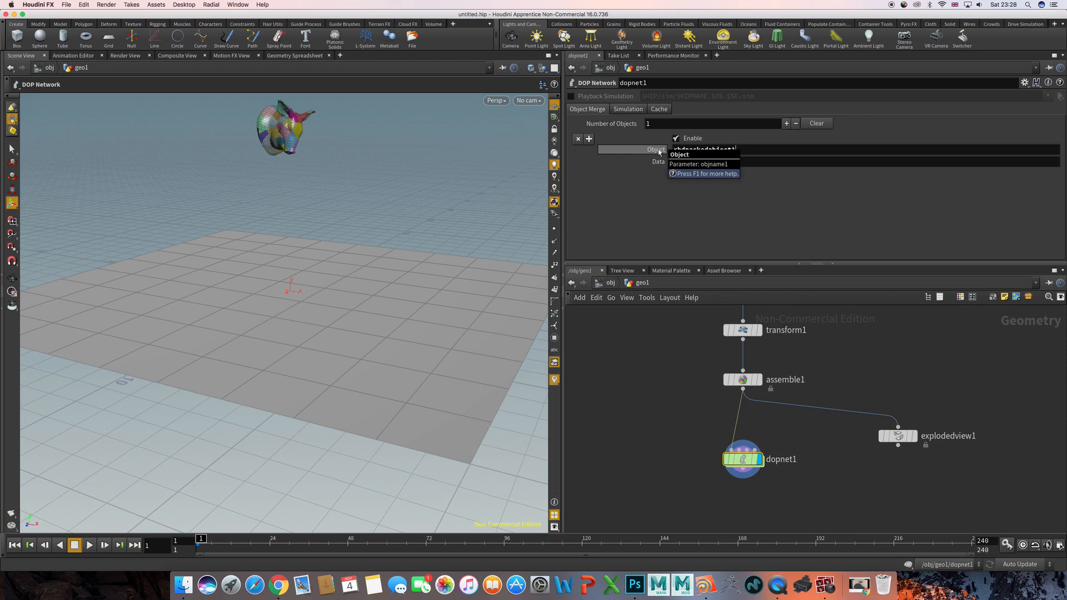
- Apply the DOP Network's Object Merge setting and replay the simulation from frame 1 to check the fractured head without the ground plane
key(Return)
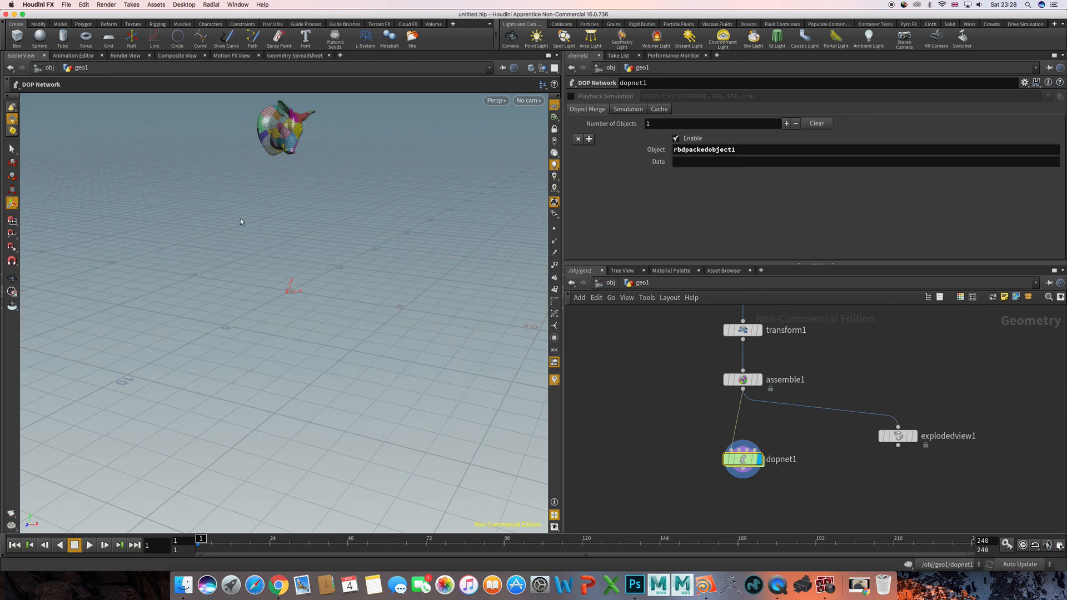
scroll(701, 427, down, 3)
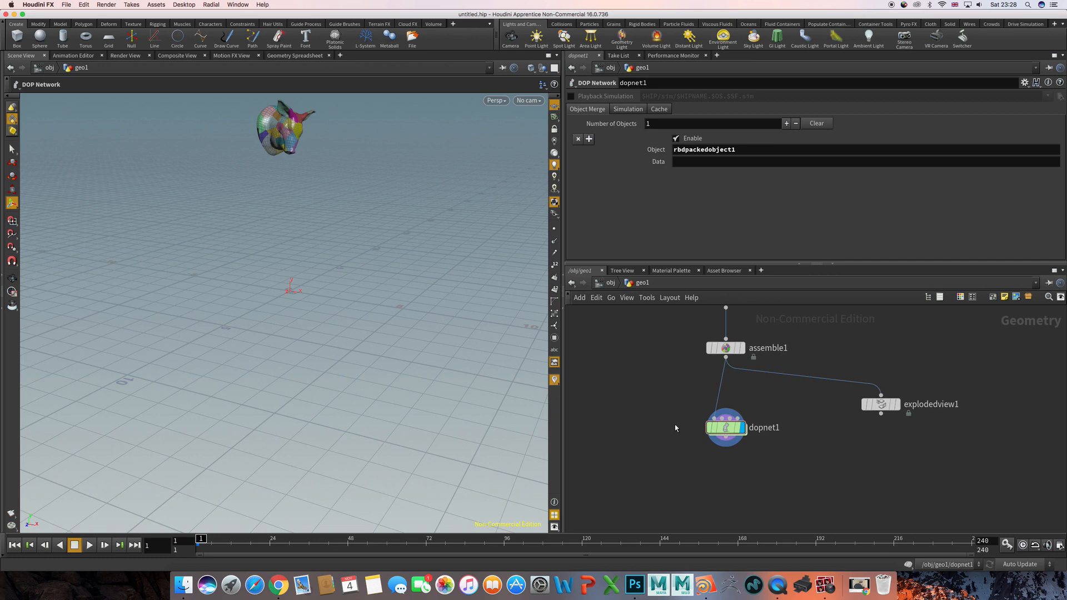
key(Up)
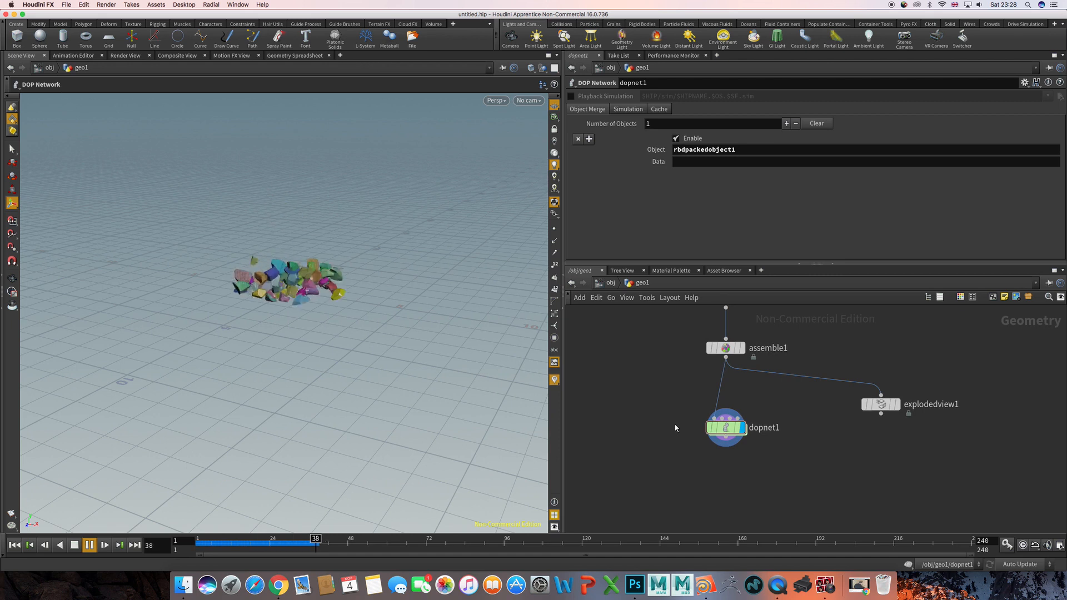
key(ctrl+Up)
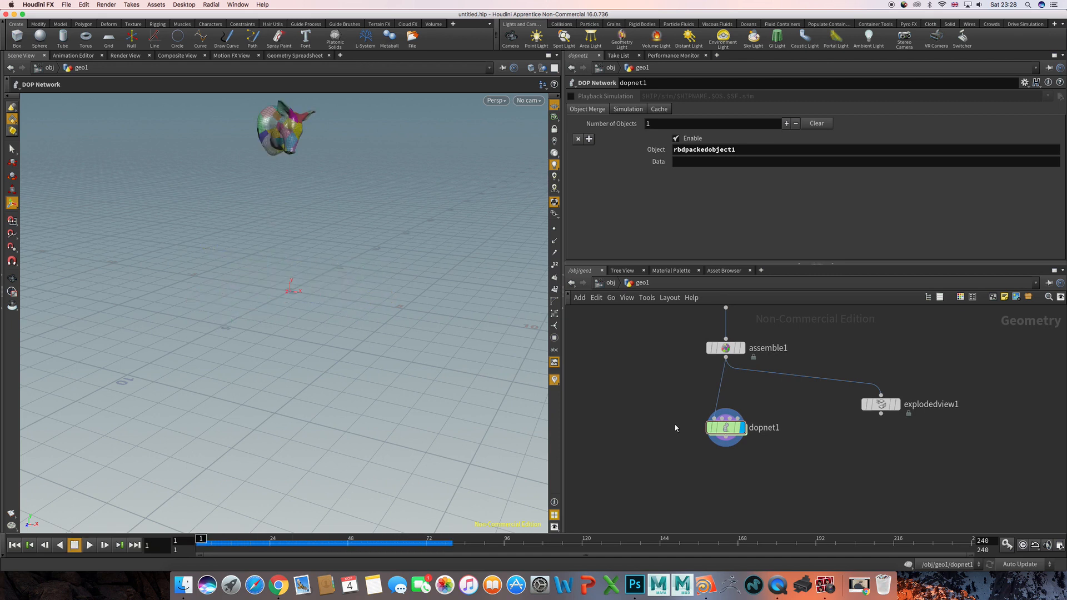
key(Up)
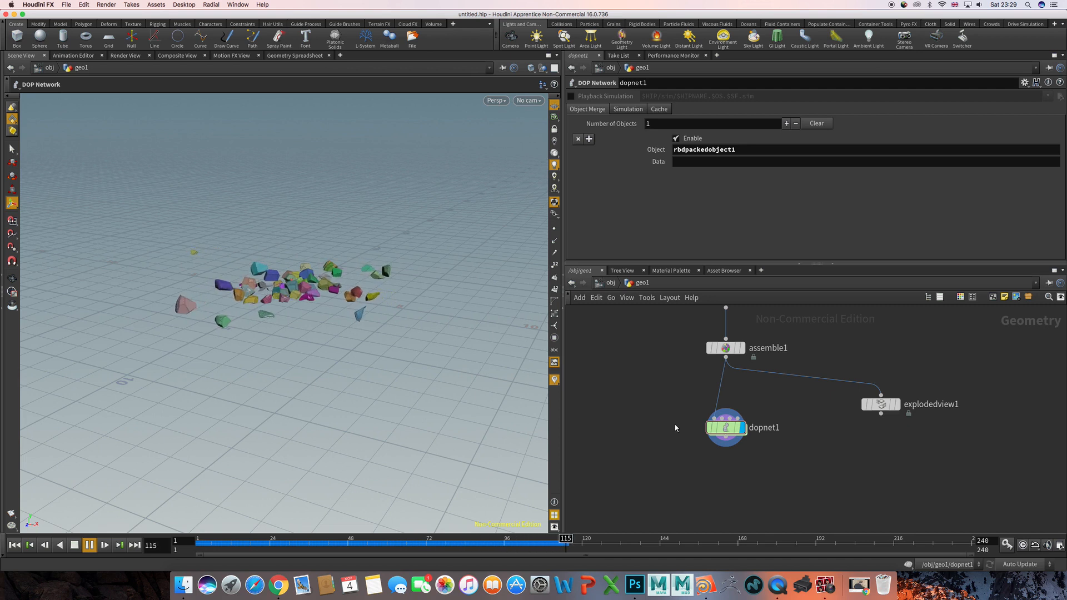
key(ctrl+Up)
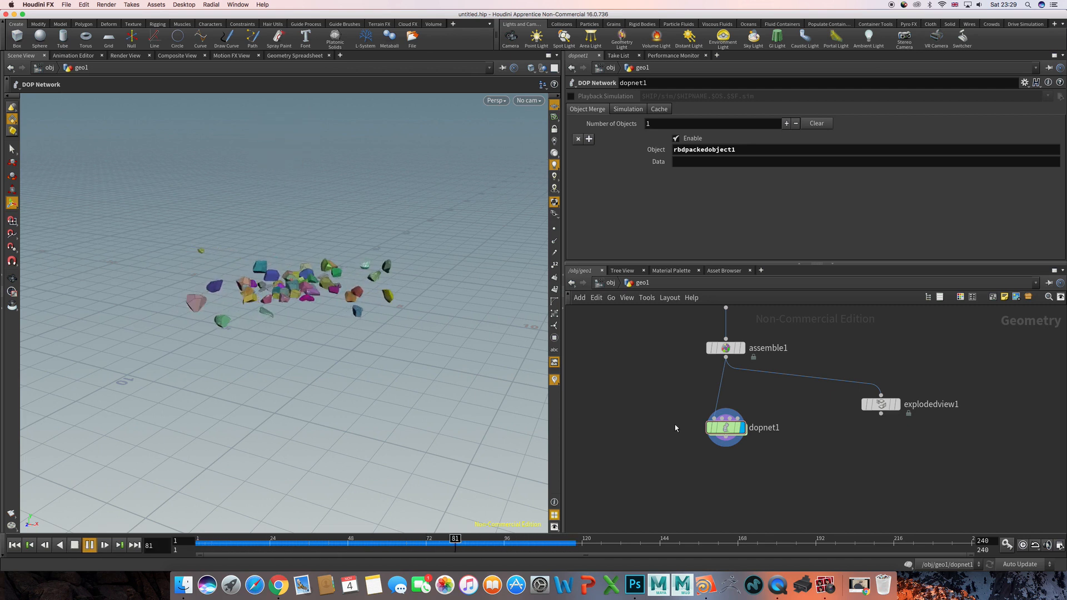
key(ctrl+Up)
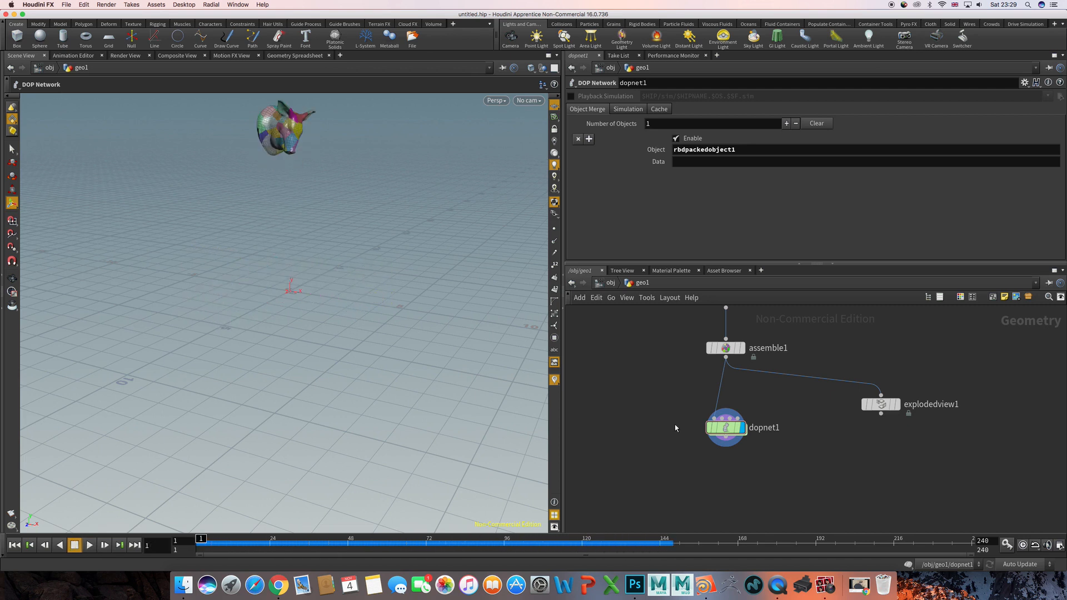
key(Up)
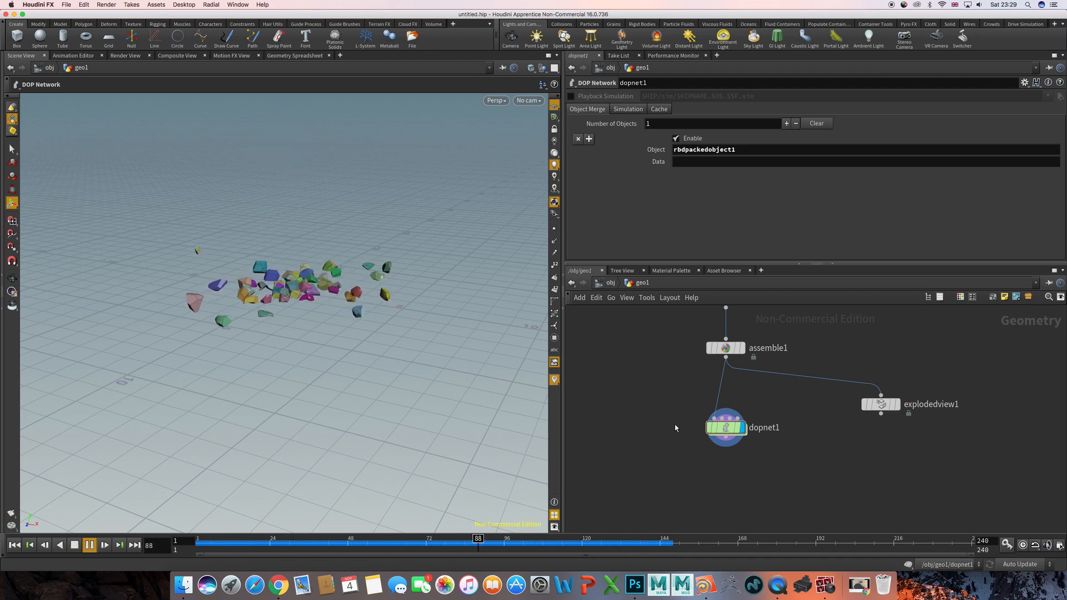
key(ctrl+Up)
- Pause the playback before impact, examine the falling head at frames 24, 21 and 14, and return to frame 1
key(Up)
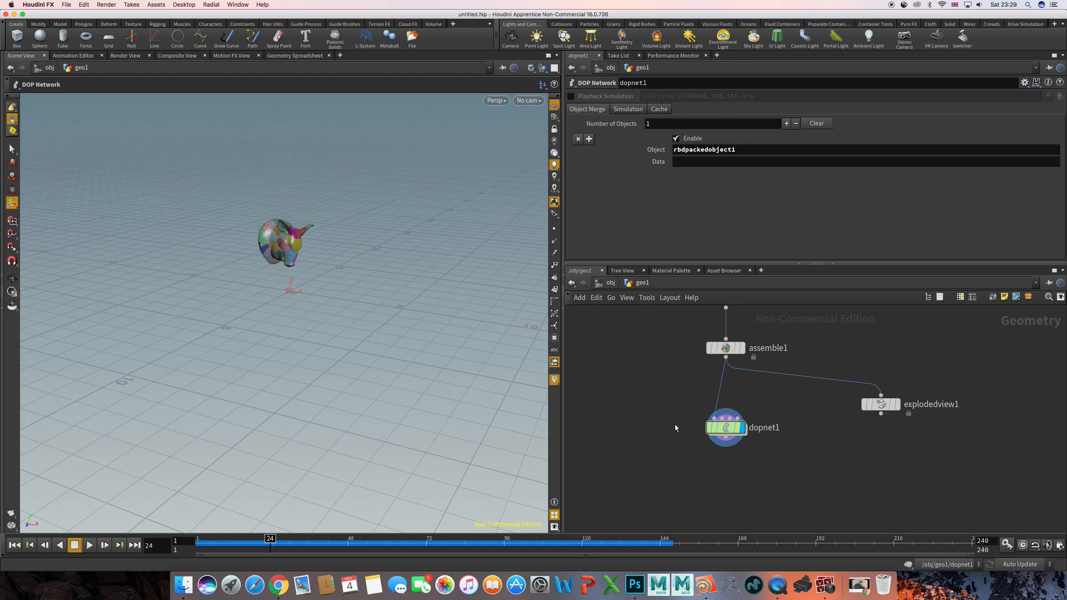
key(ctrl+Up)
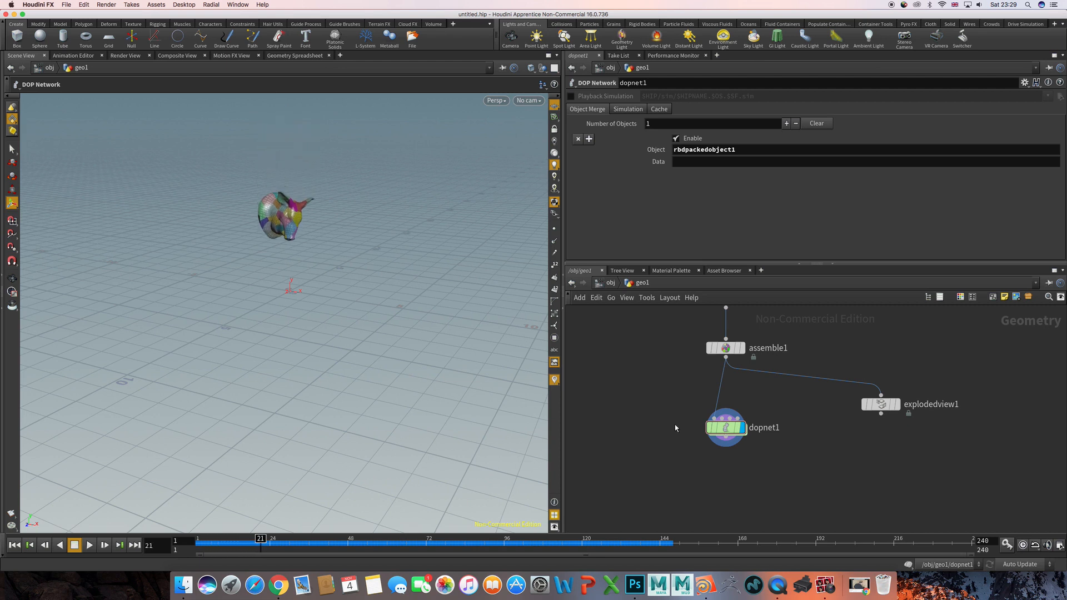
key(ctrl+Up)
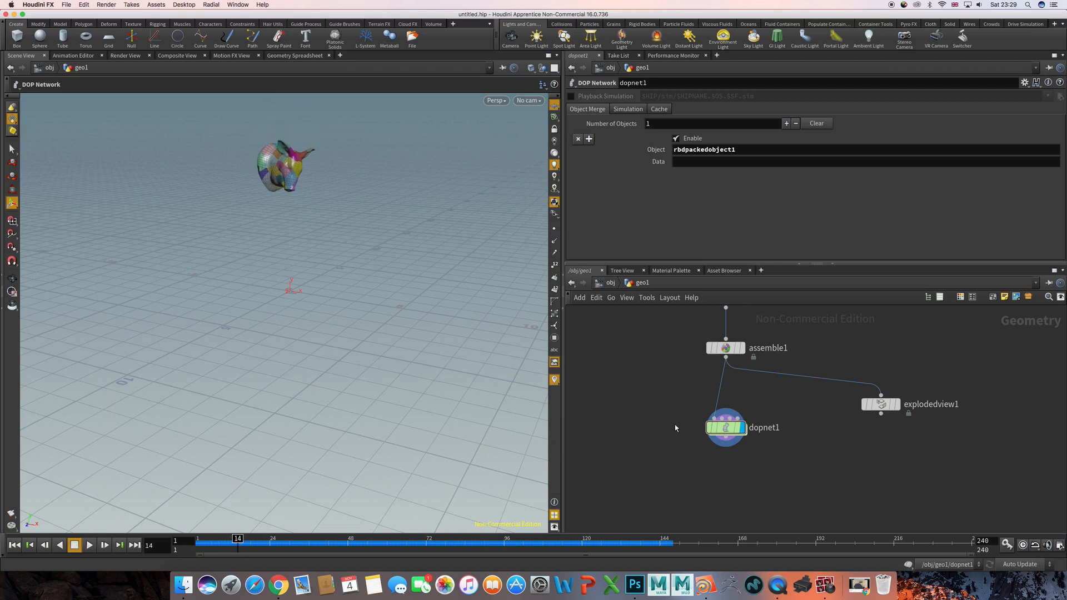
key(ctrl+Up)
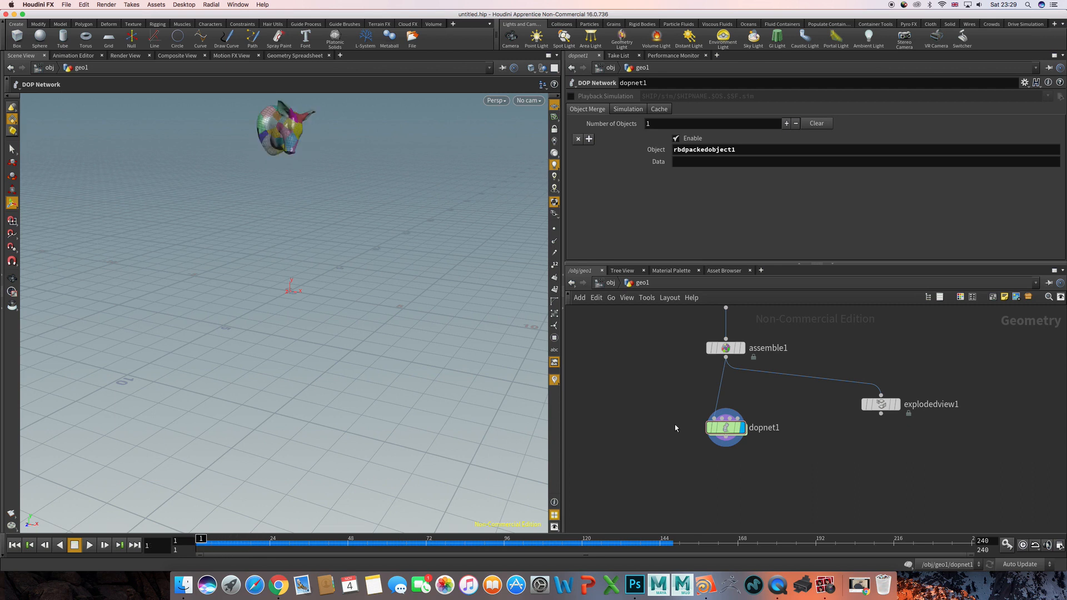
- Inside the DOP Network, try X angular velocities of 50 and 150 in the RBD Packed Object's initial state
double_click(725, 428)
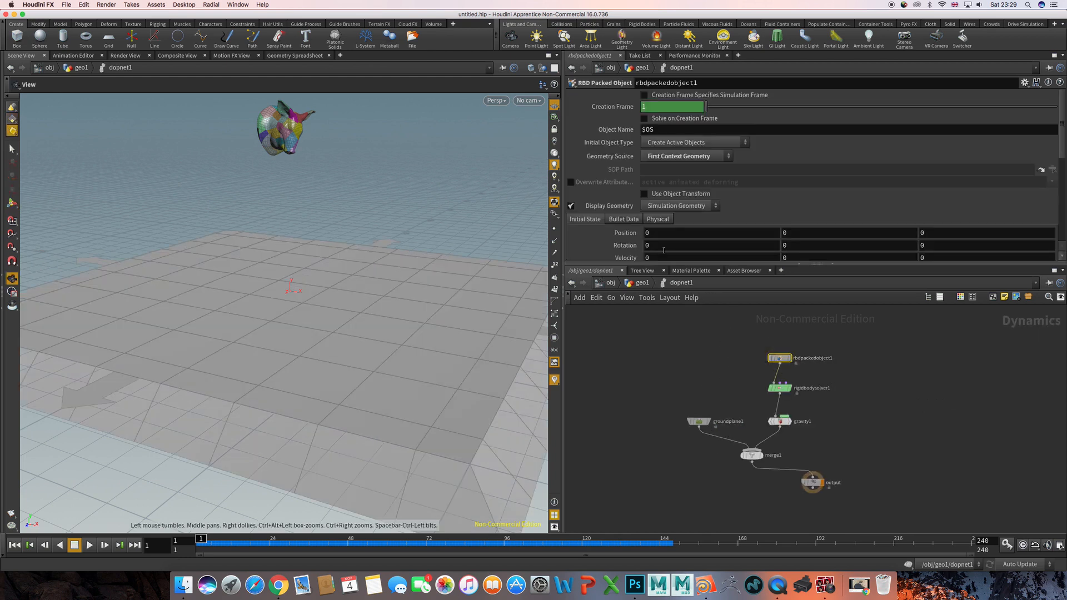
scroll(663, 251, down, 3)
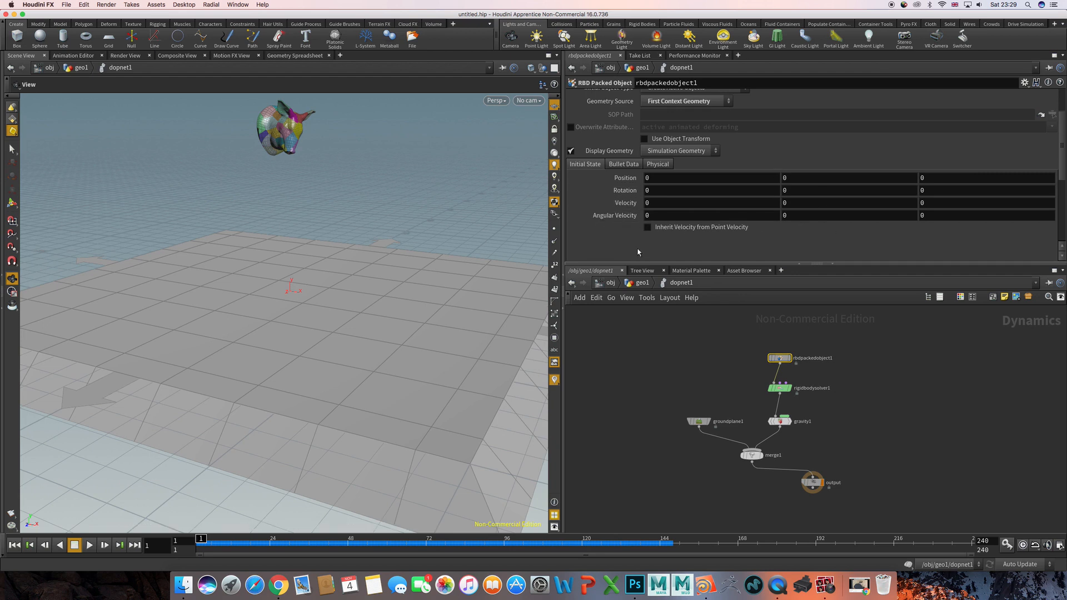
click(646, 215)
text(50)
key(Return)
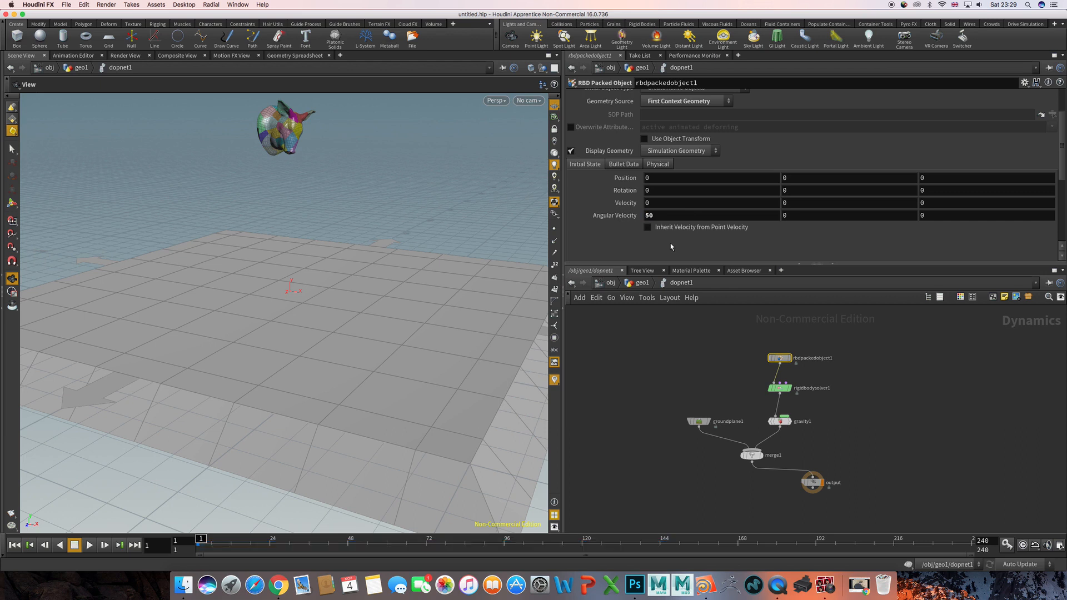
key(BackSpace)
key(BackSpace)
text(150)
- Replay the simulation repeatedly from frame 1 to examine how the spinning head shatters on the ground plane
key(Up)
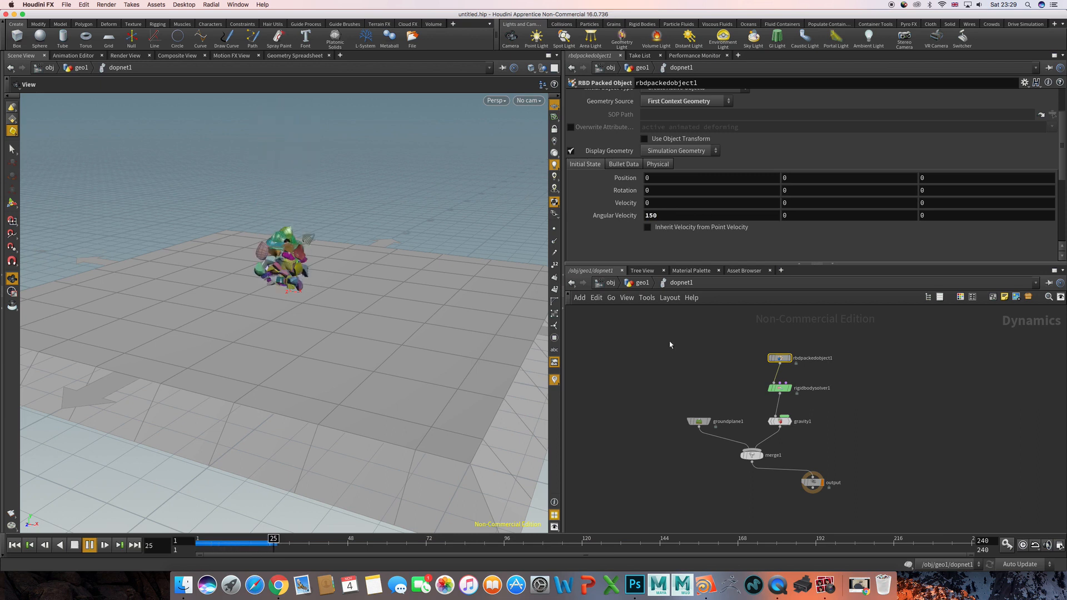
key(ctrl+Up)
key(Up)
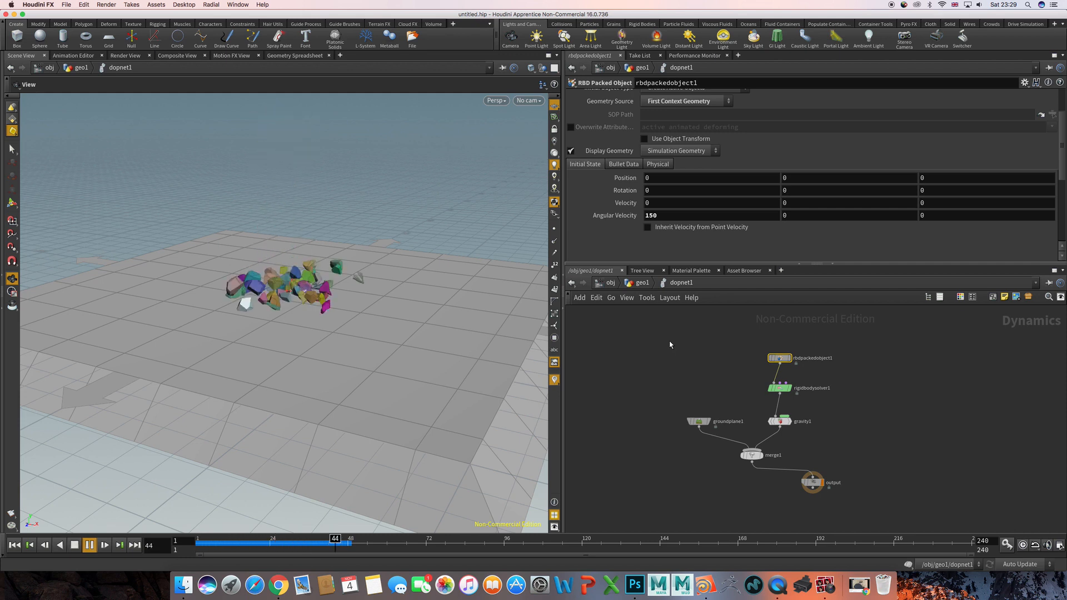
key(ctrl+Up)
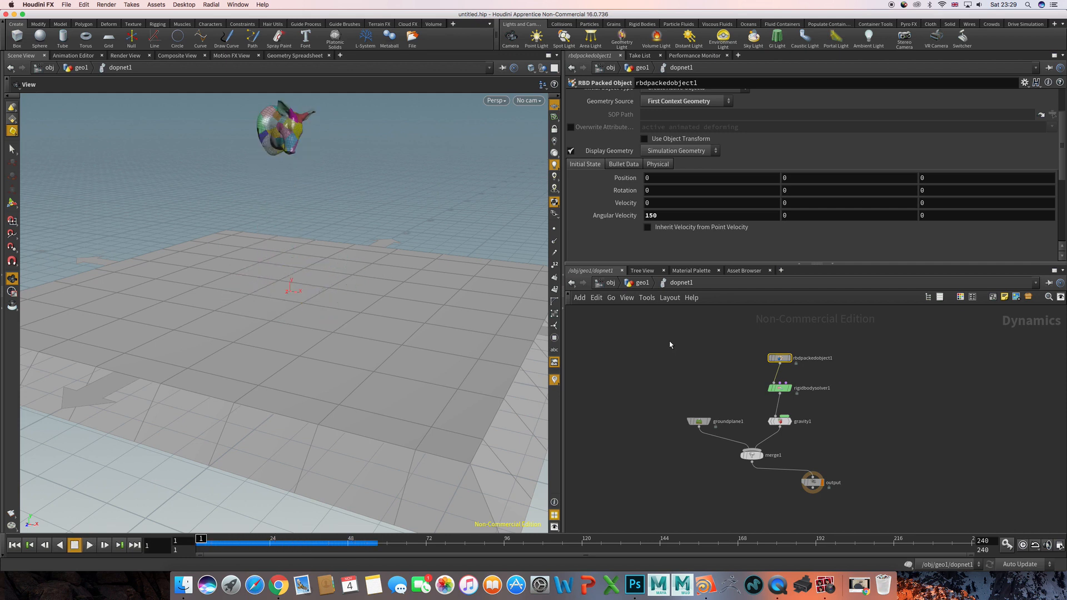
key(Up)
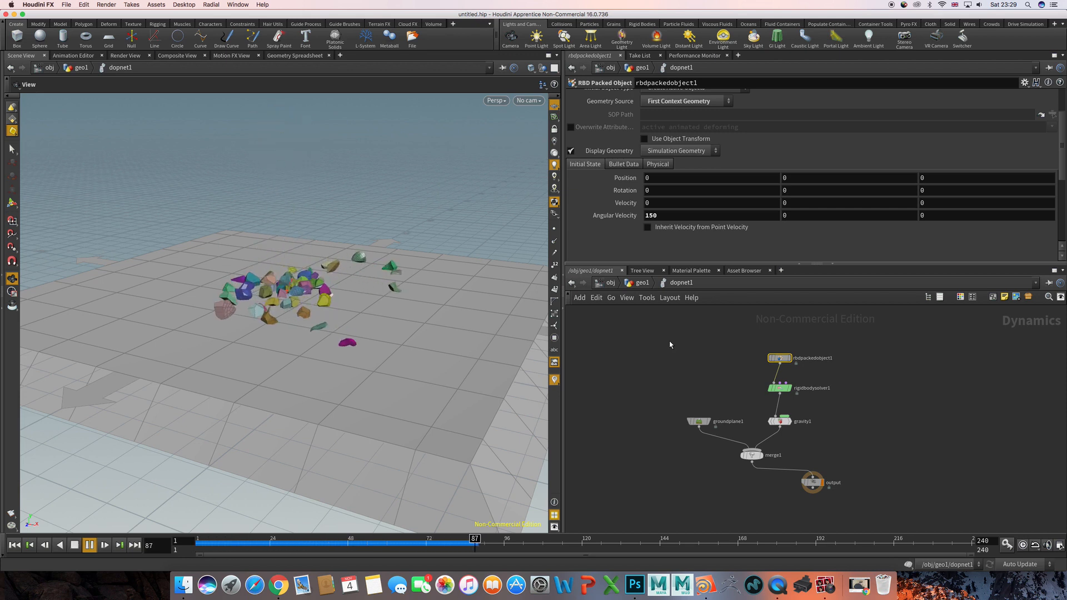
key(Up)
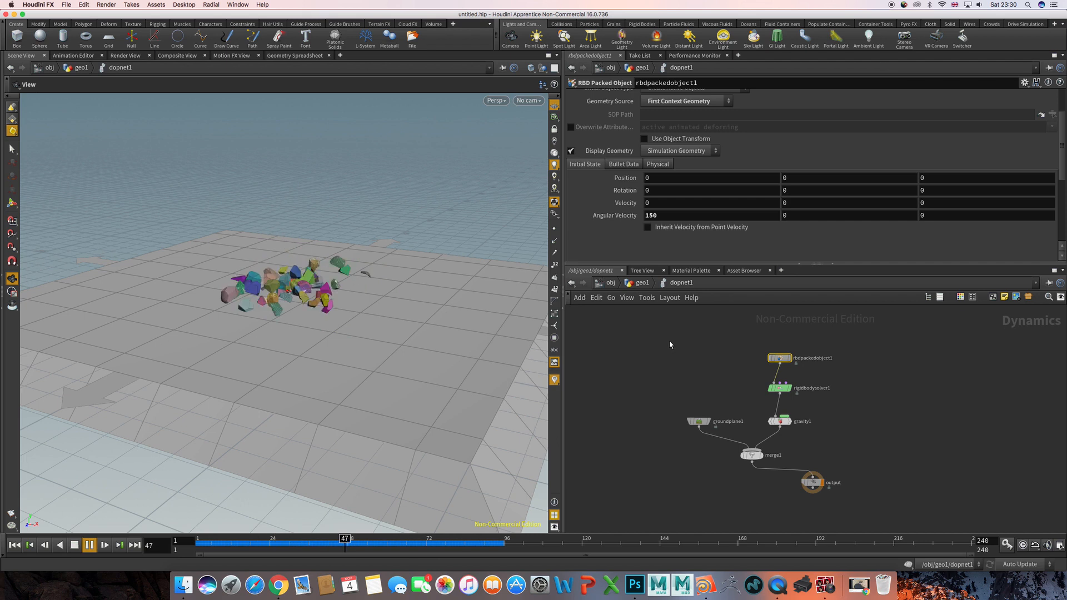
key(Up)
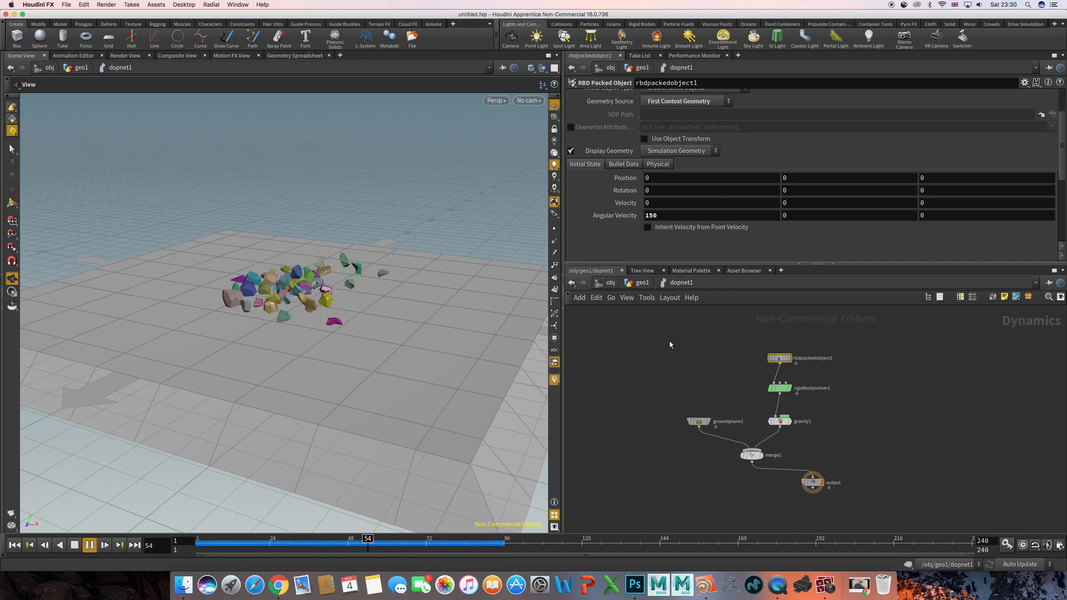
key(ctrl+Up)
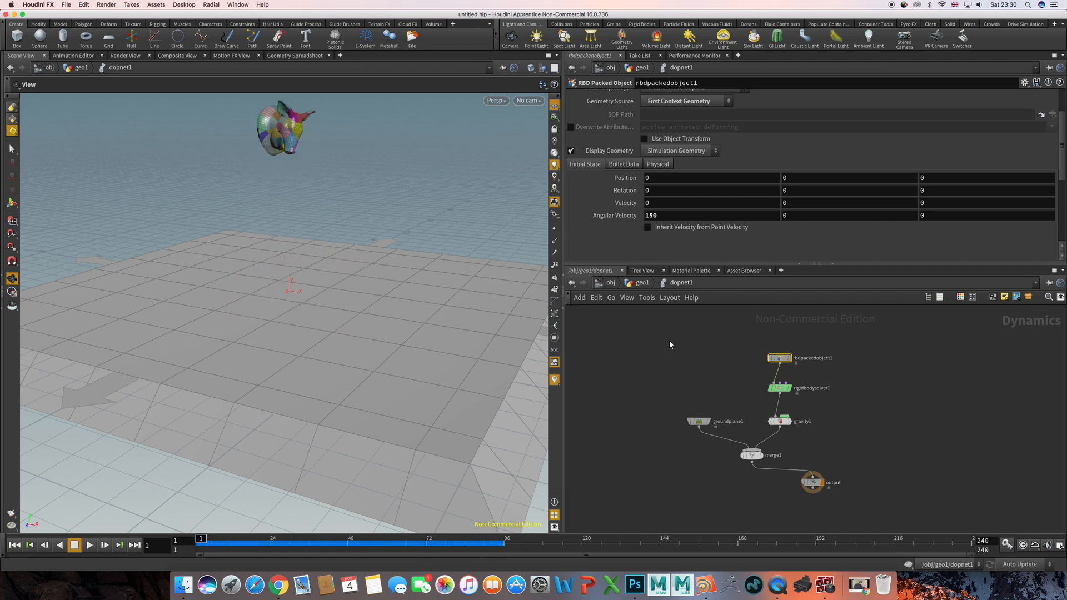
key(Up)
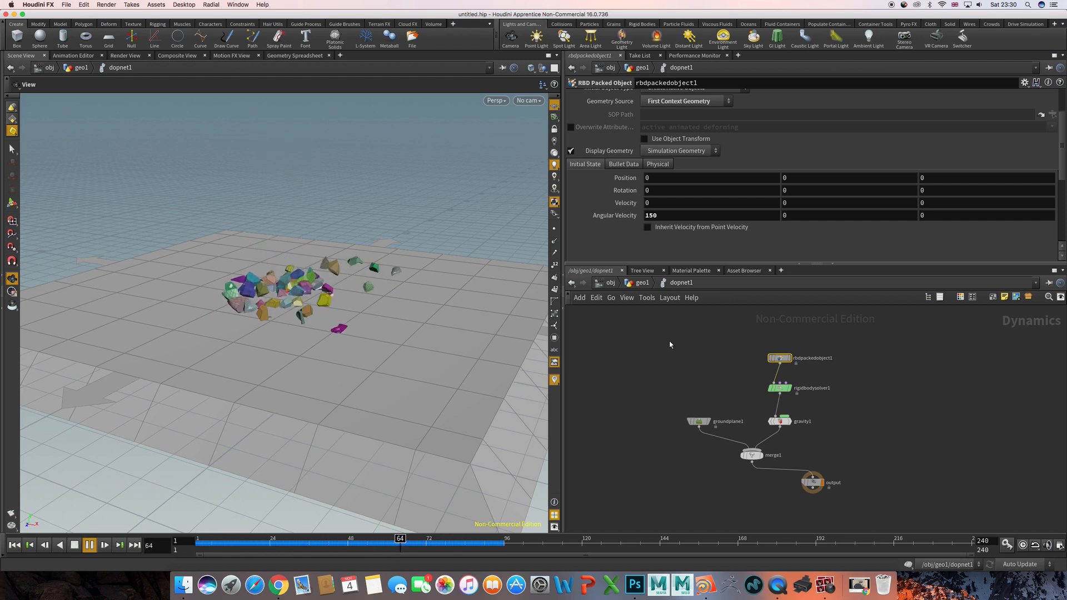
key(ctrl+Up)
key(Up)
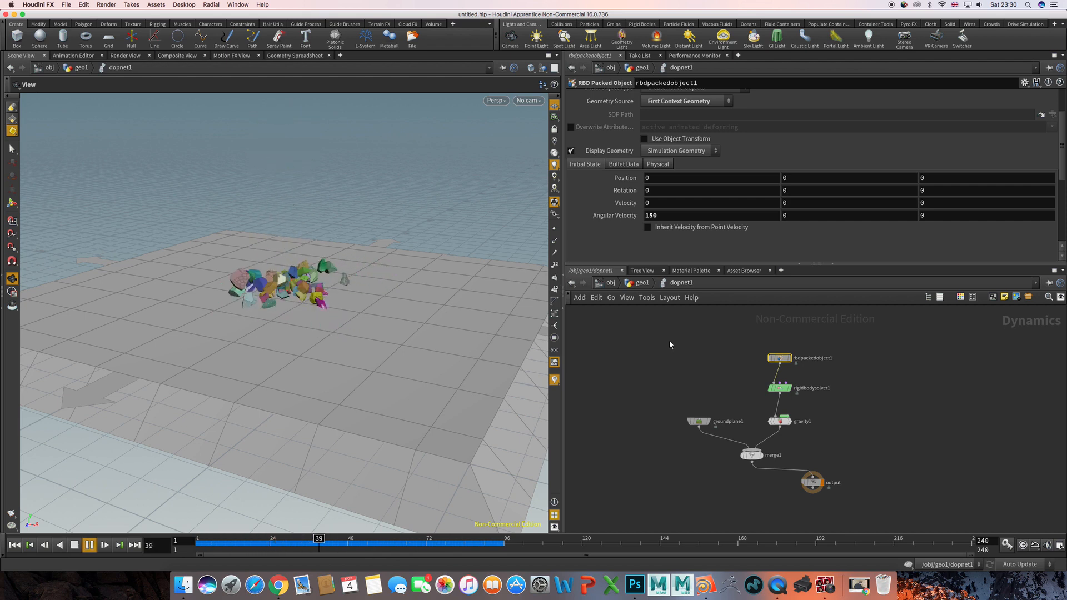
key(ctrl+Up)
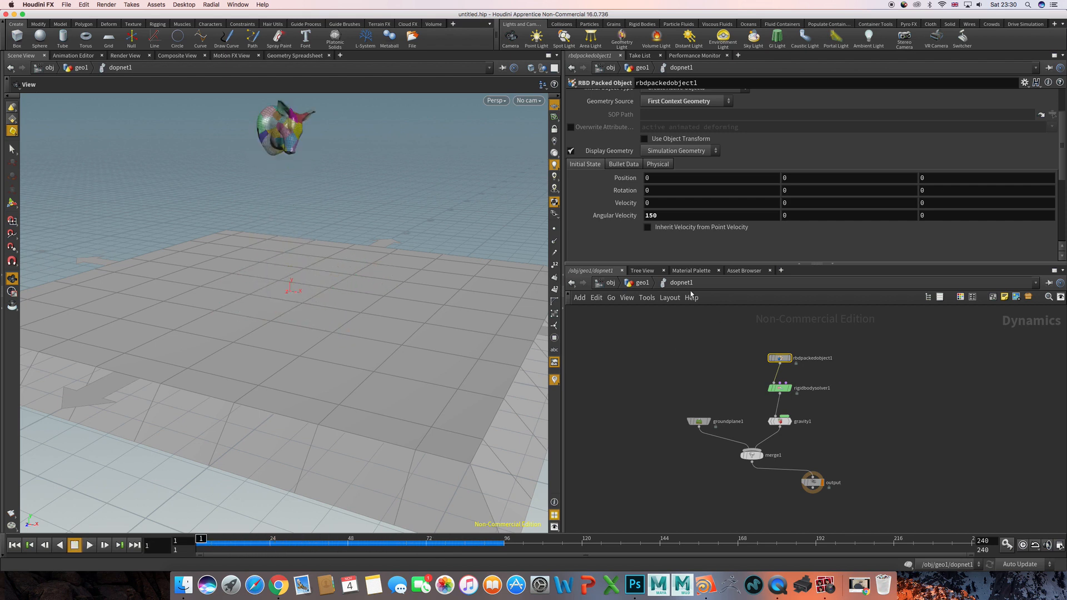
- Reset the RBD Packed Object's X angular velocity to 0
drag(668, 216, 619, 218)
text(0)
key(Return)
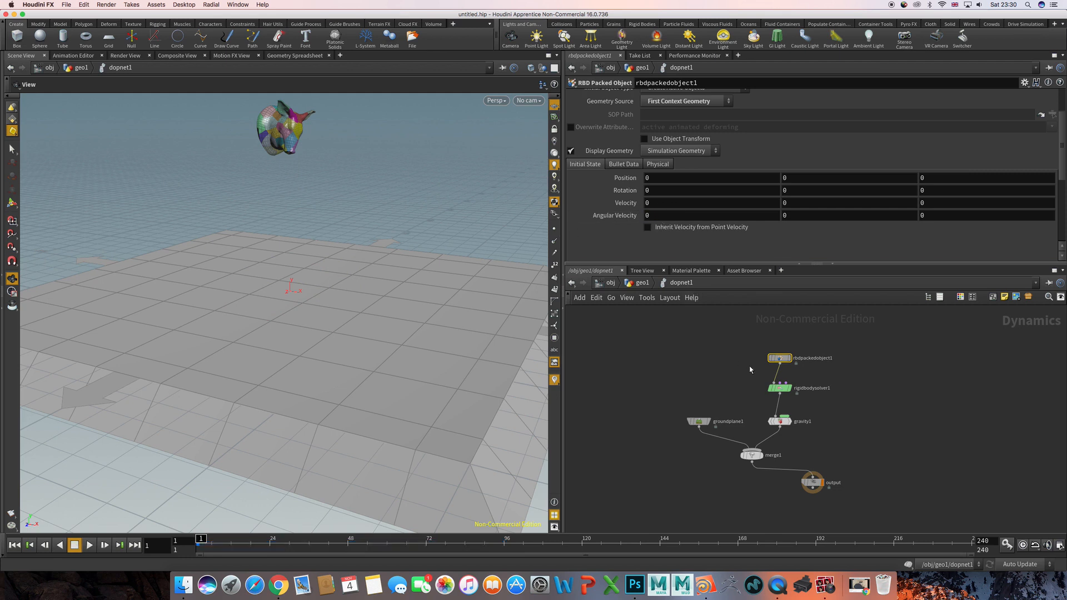
click(730, 365)
click(825, 585)
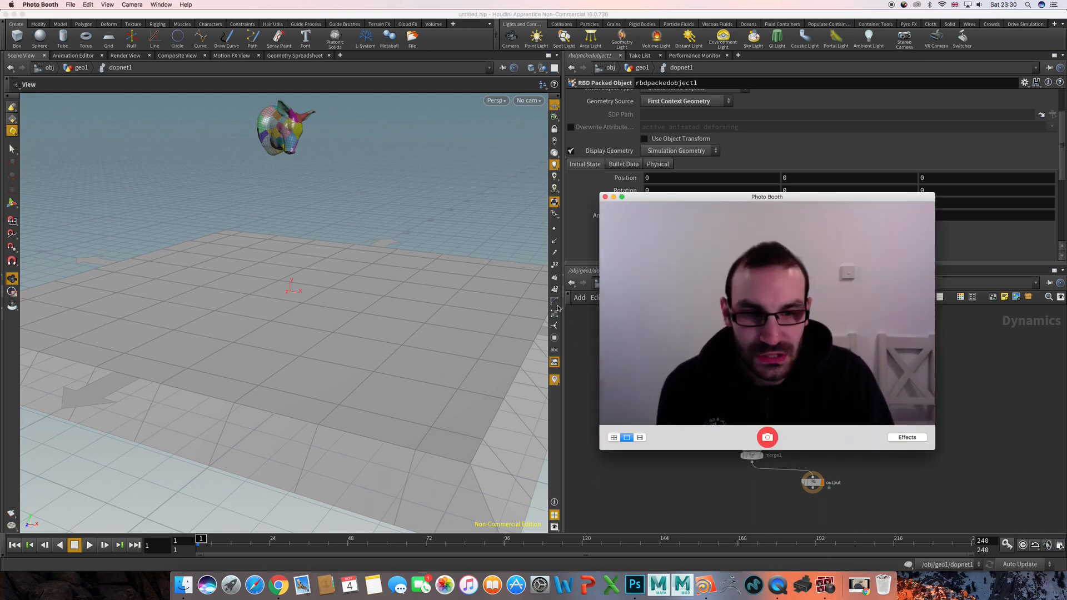